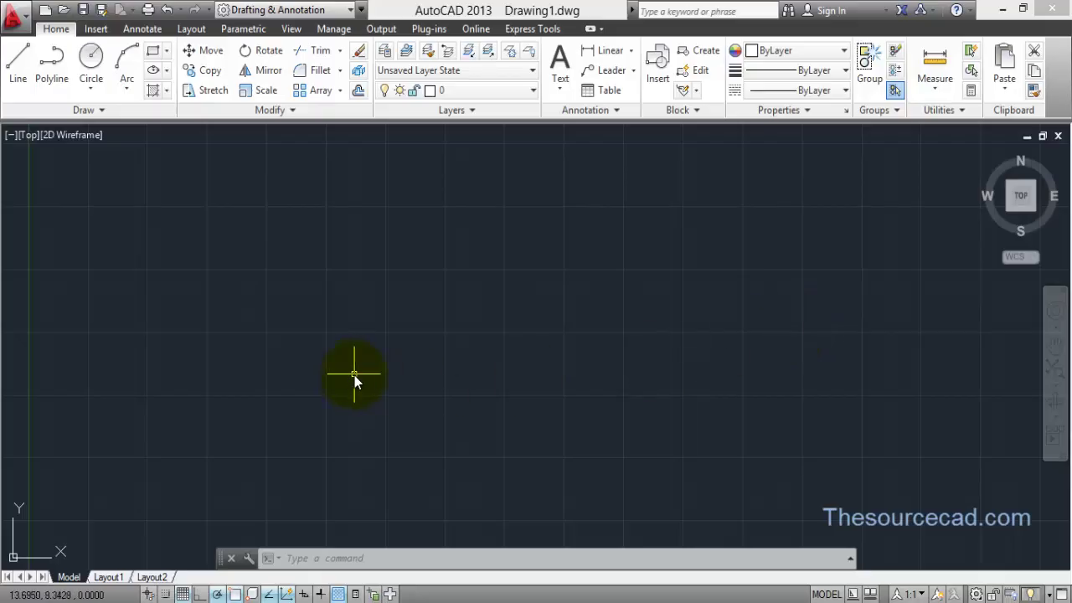
Draw a circle, a rectangle from its centre, and a square overlapping the rectangle's corner
click(90, 59)
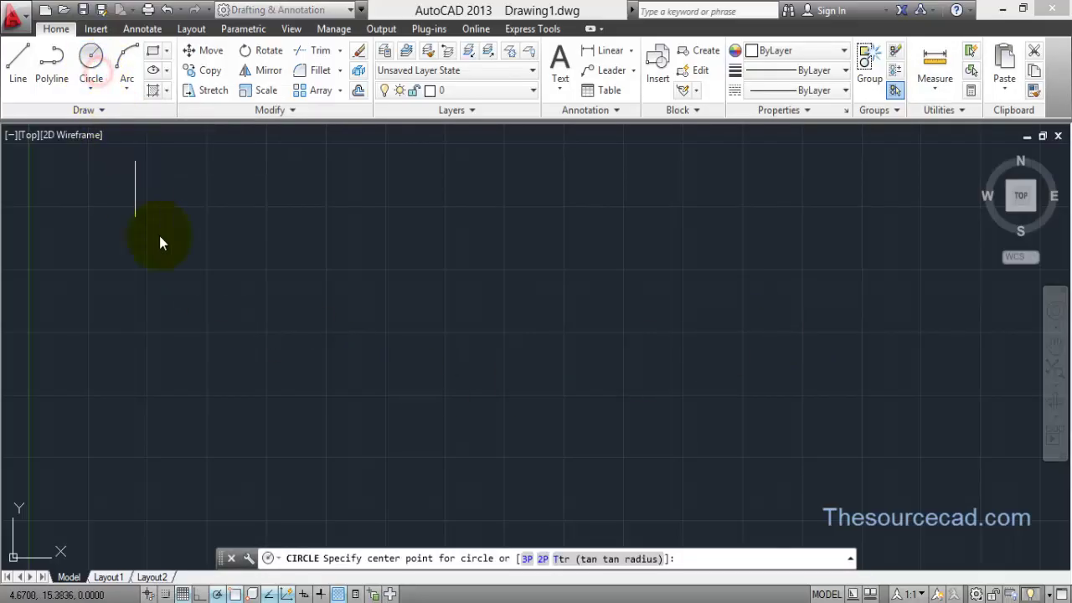
click(238, 289)
click(249, 379)
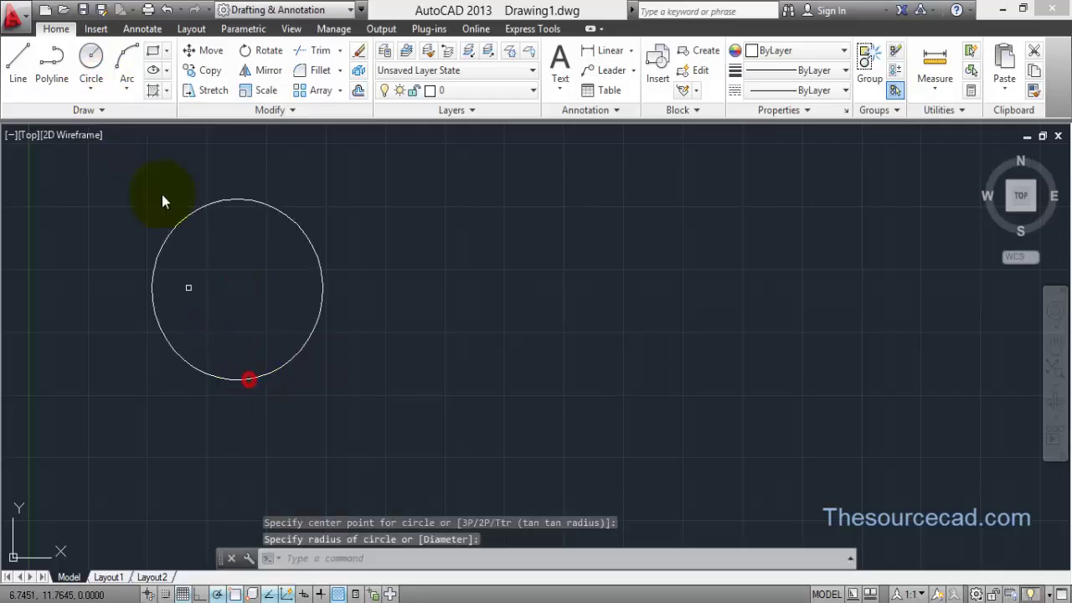
click(152, 50)
click(240, 283)
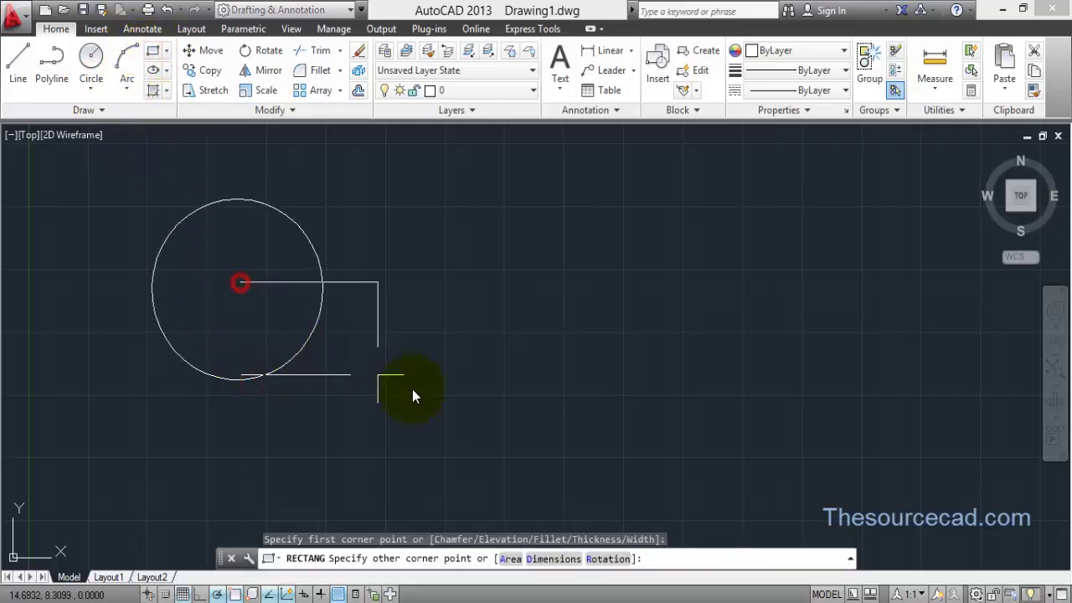
click(475, 400)
click(152, 50)
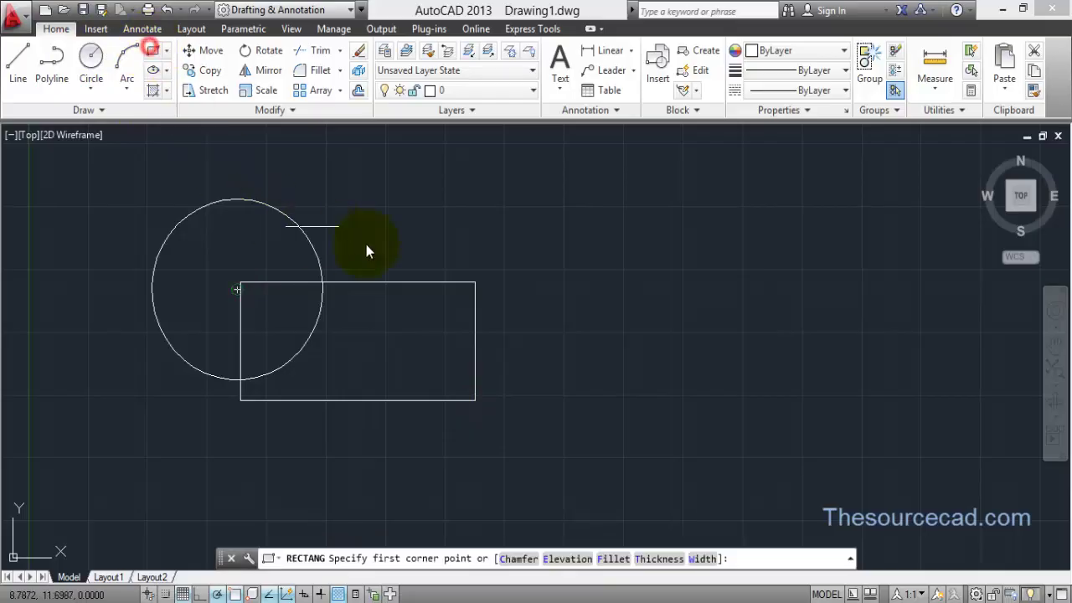
click(391, 189)
click(536, 325)
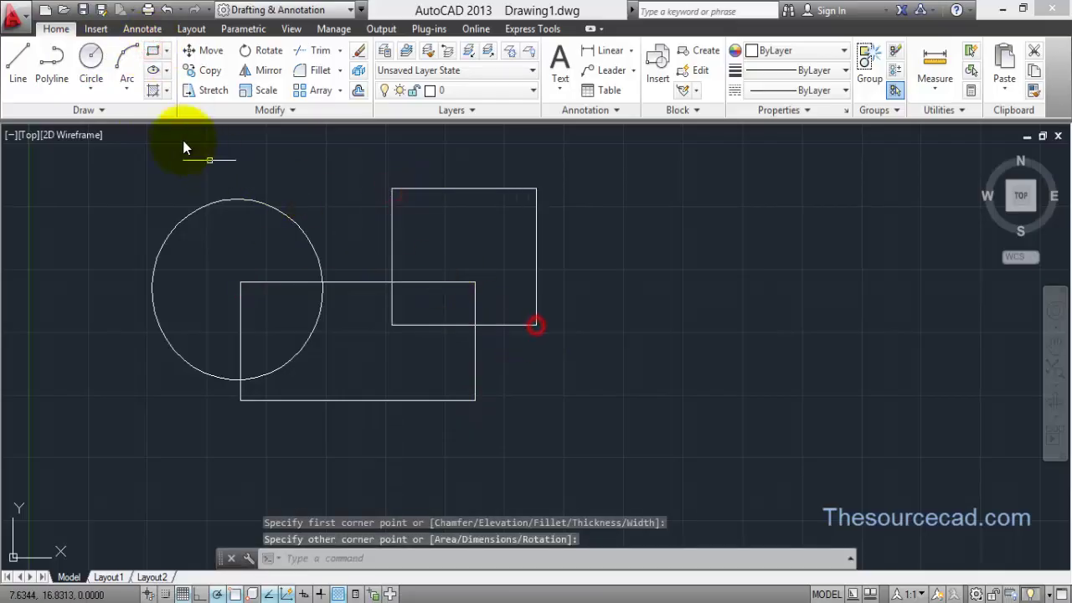
Draw a separate circle on the right and a rectangle below it to the lower right
click(91, 59)
click(792, 218)
click(799, 274)
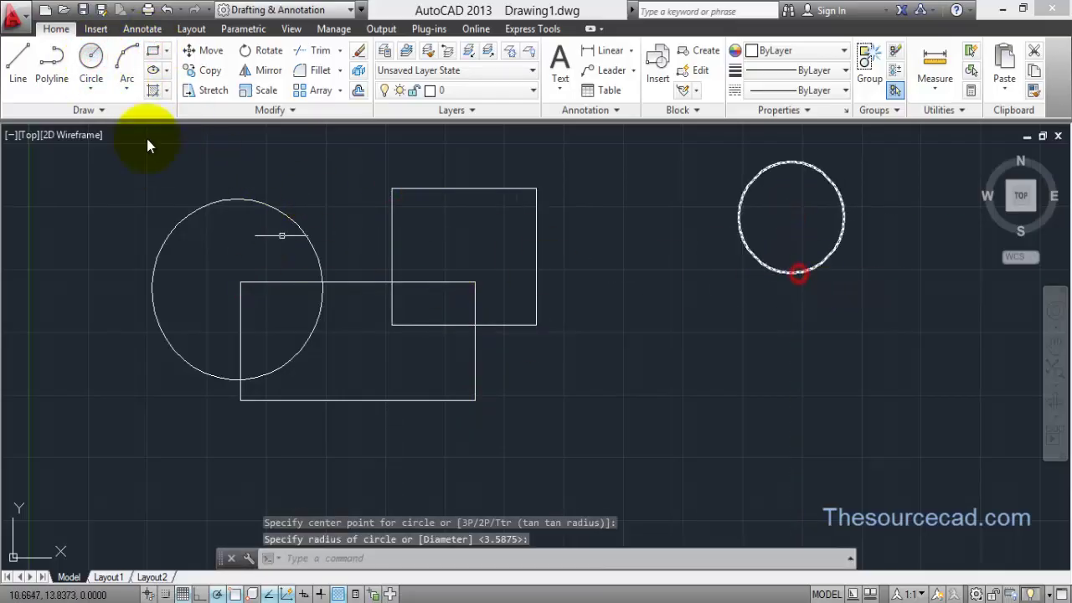
click(152, 50)
click(726, 361)
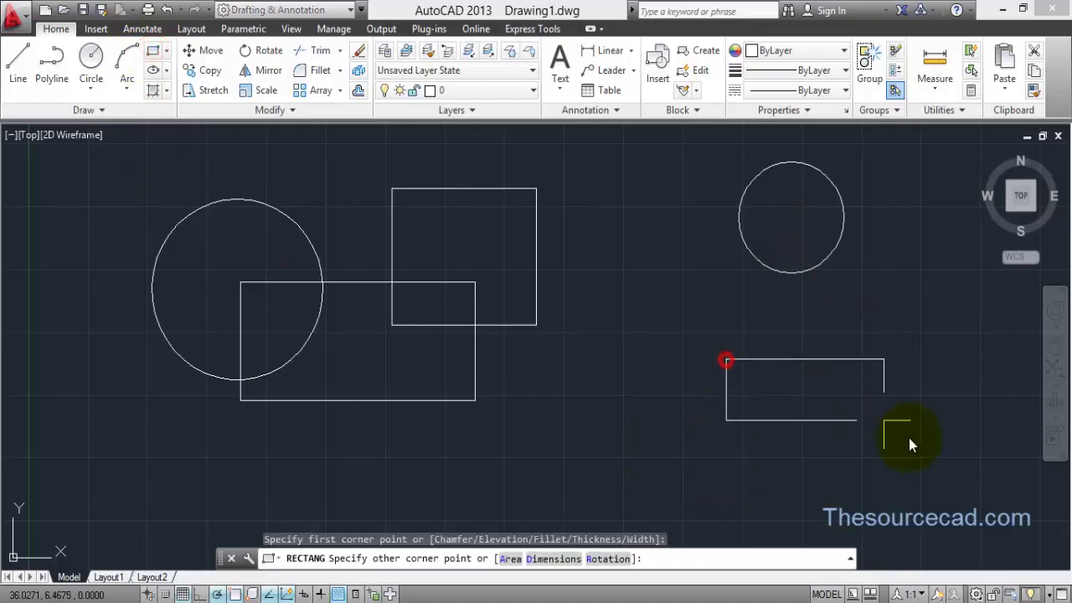
click(938, 460)
middle_drag(501, 362, 520, 388)
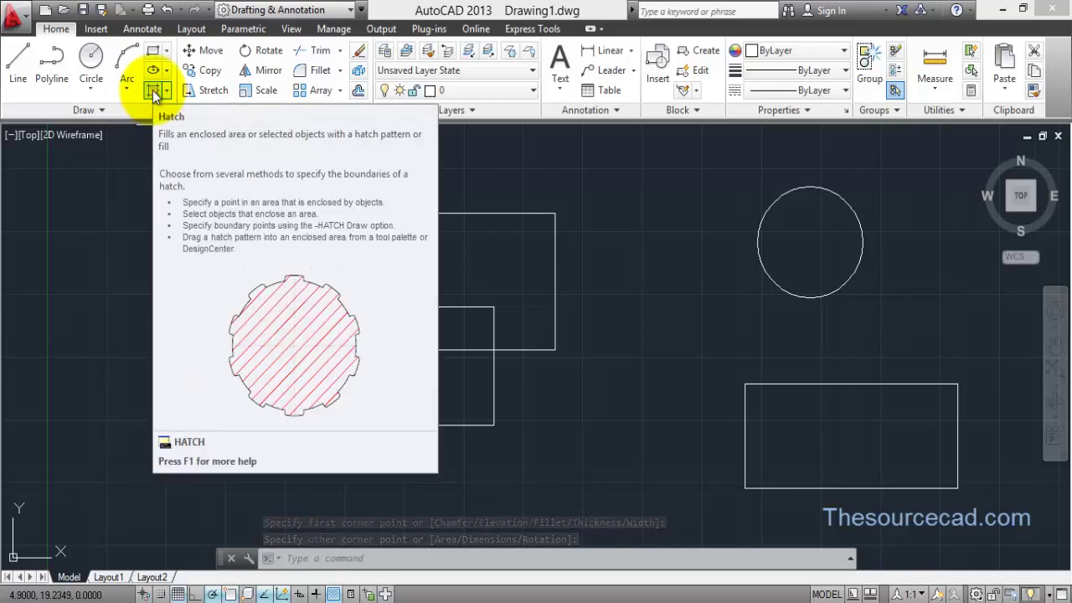
Hatch the circle and square areas outside the rectangle with ANSI31 diagonal lines
click(152, 90)
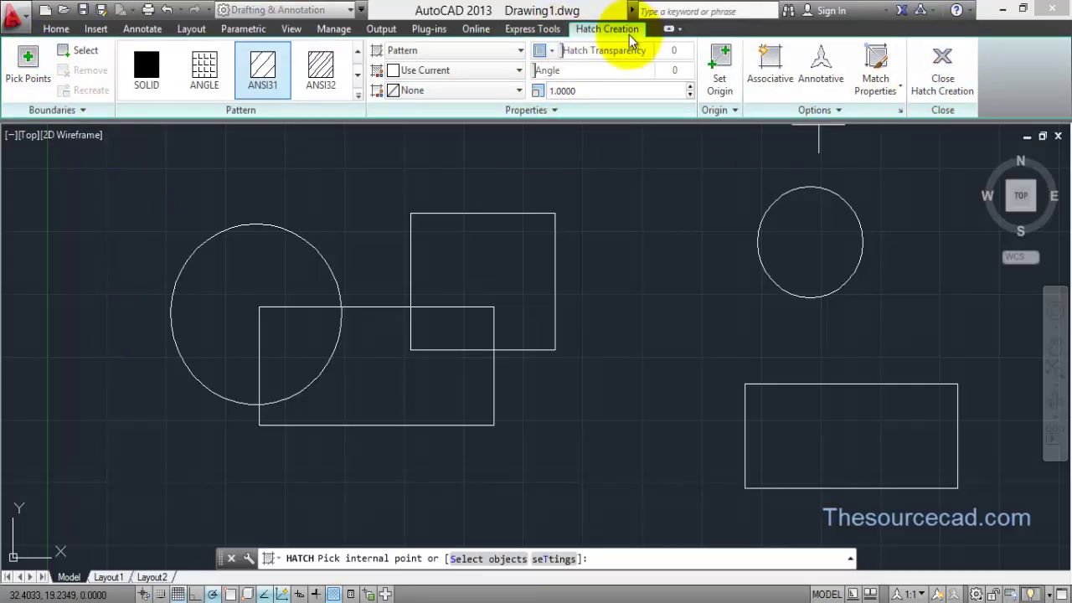
click(236, 272)
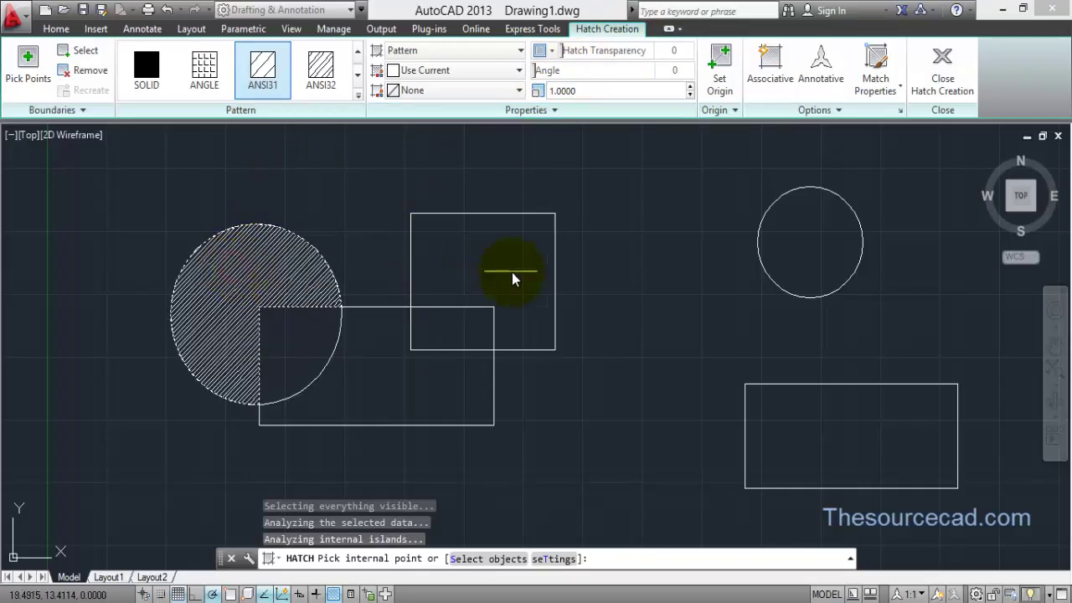
click(512, 273)
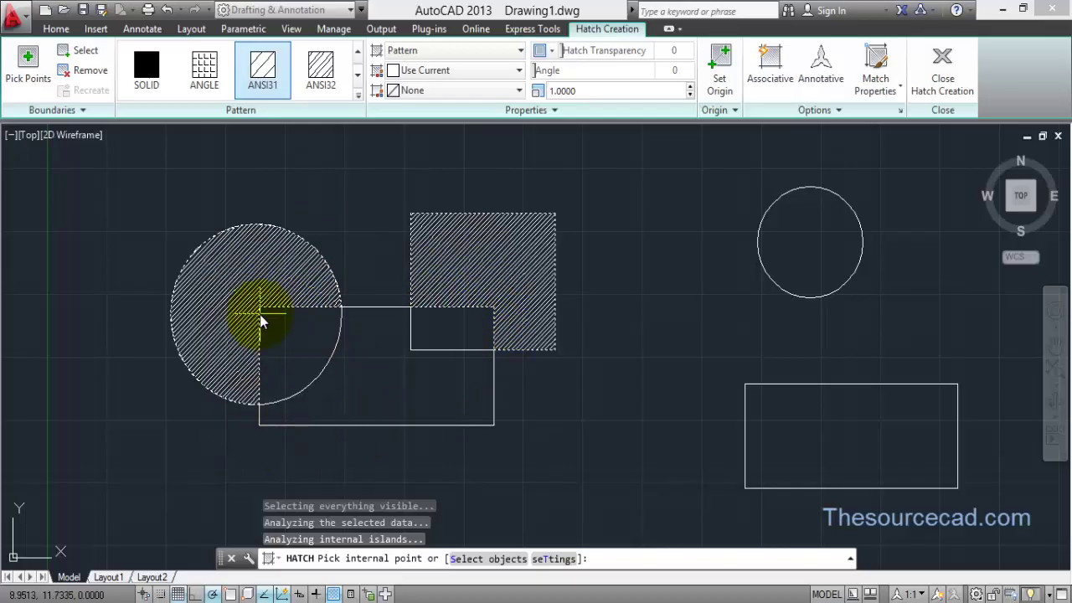
Add the rectangle as a boundary, then remove the circle and rectangle boundaries from the hatch
click(80, 52)
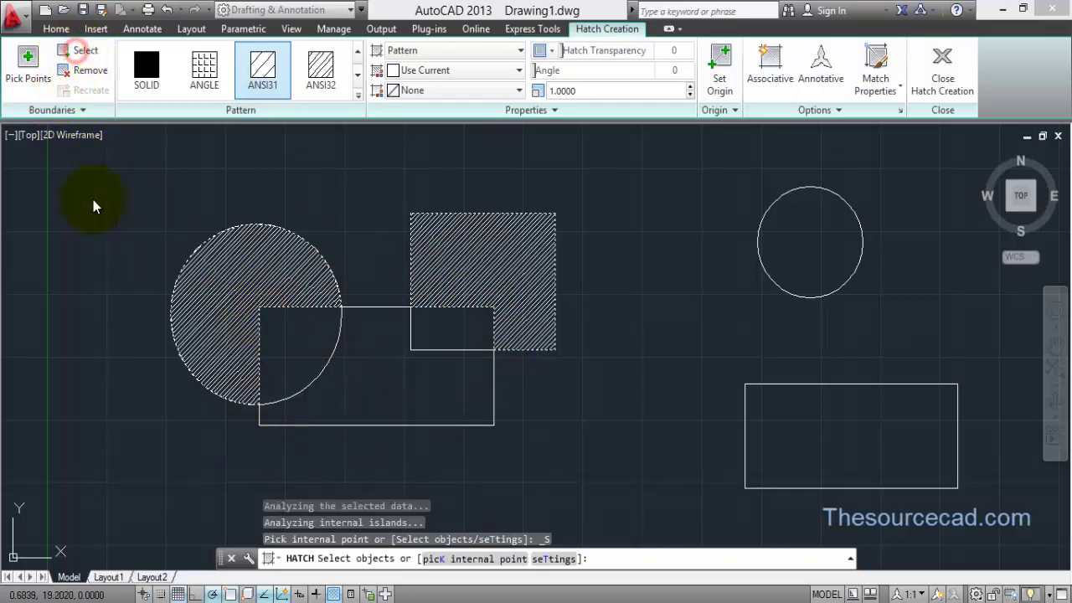
click(382, 427)
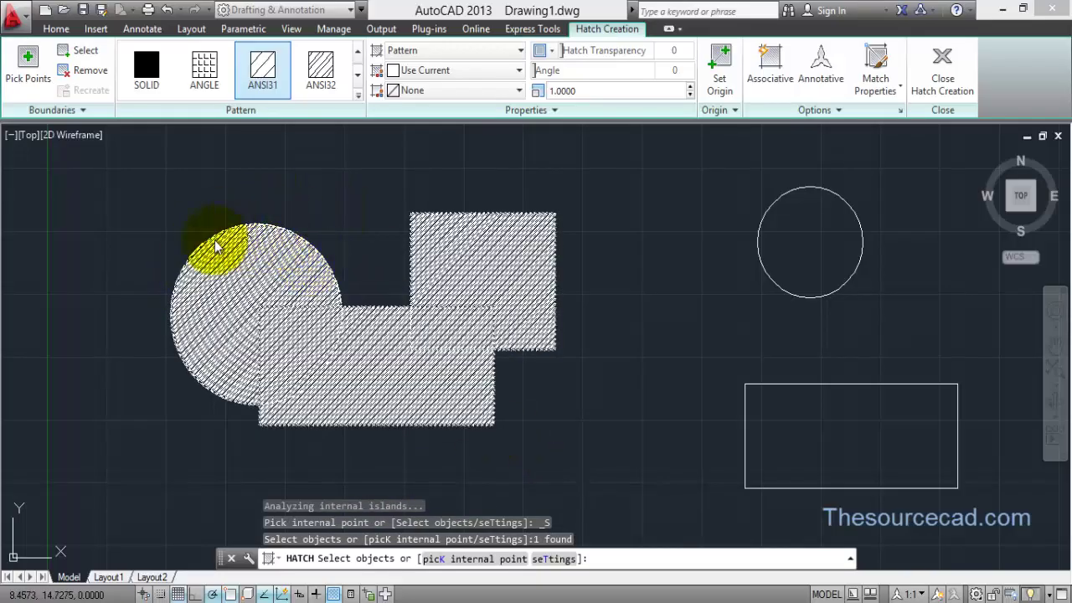
click(84, 71)
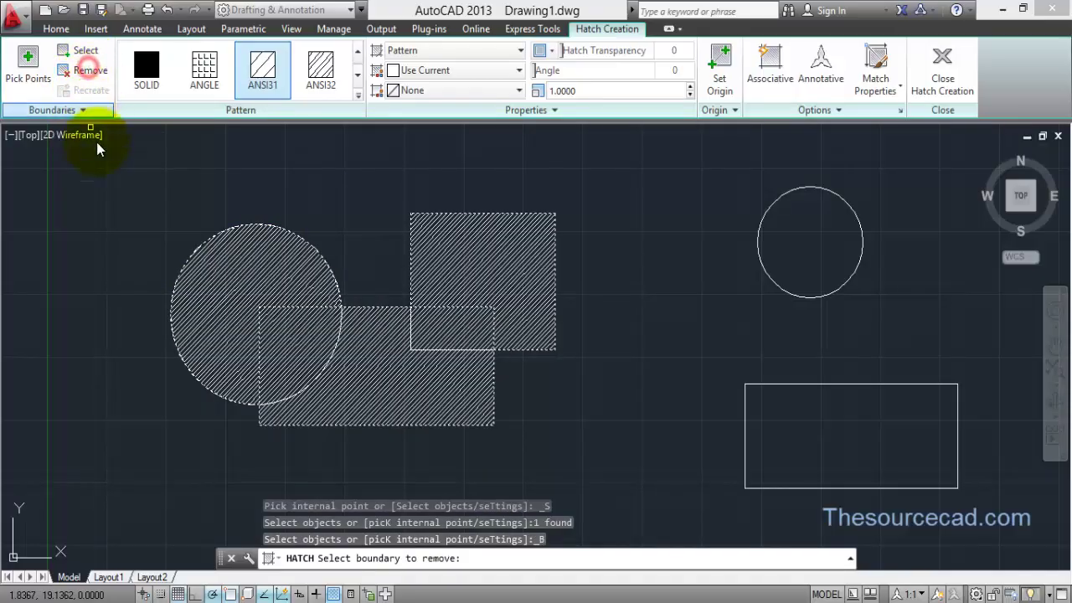
click(211, 242)
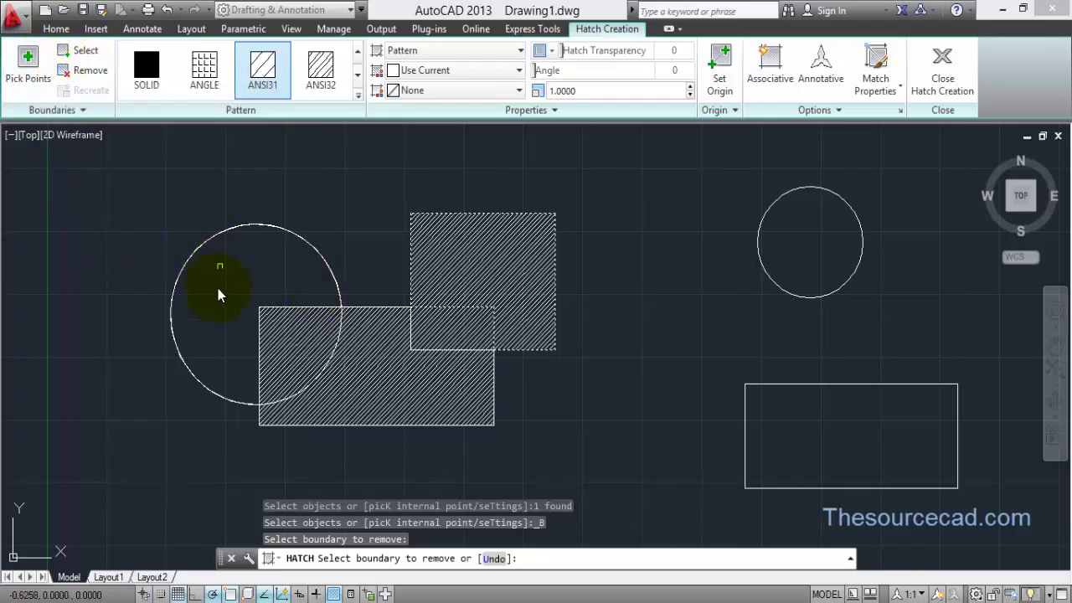
click(378, 310)
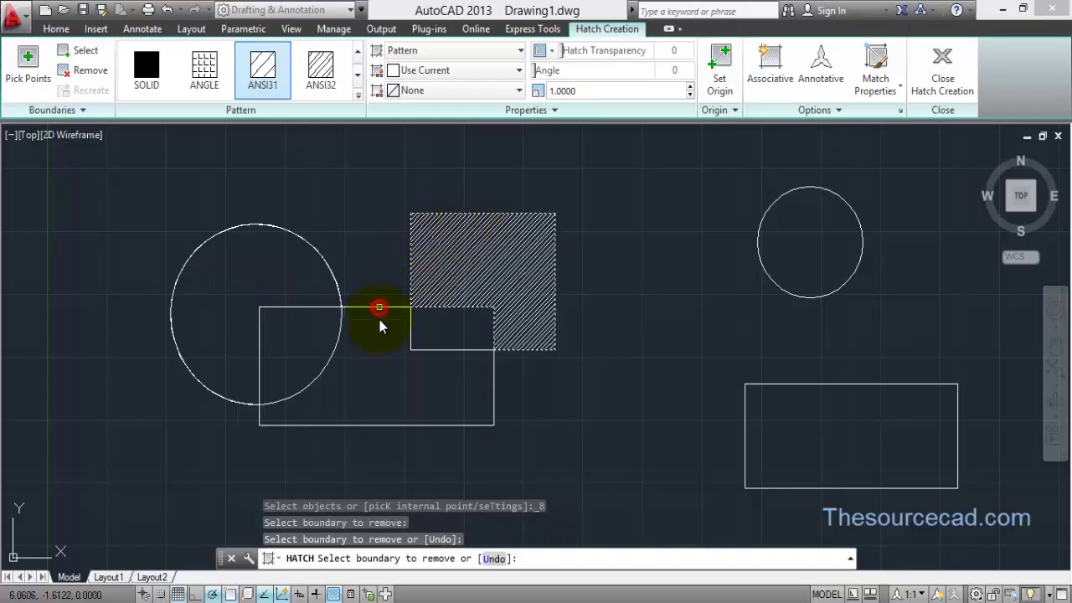
Re-hatch the circle's area outside the rectangle and switch the pattern to ANGLE
click(28, 71)
click(219, 274)
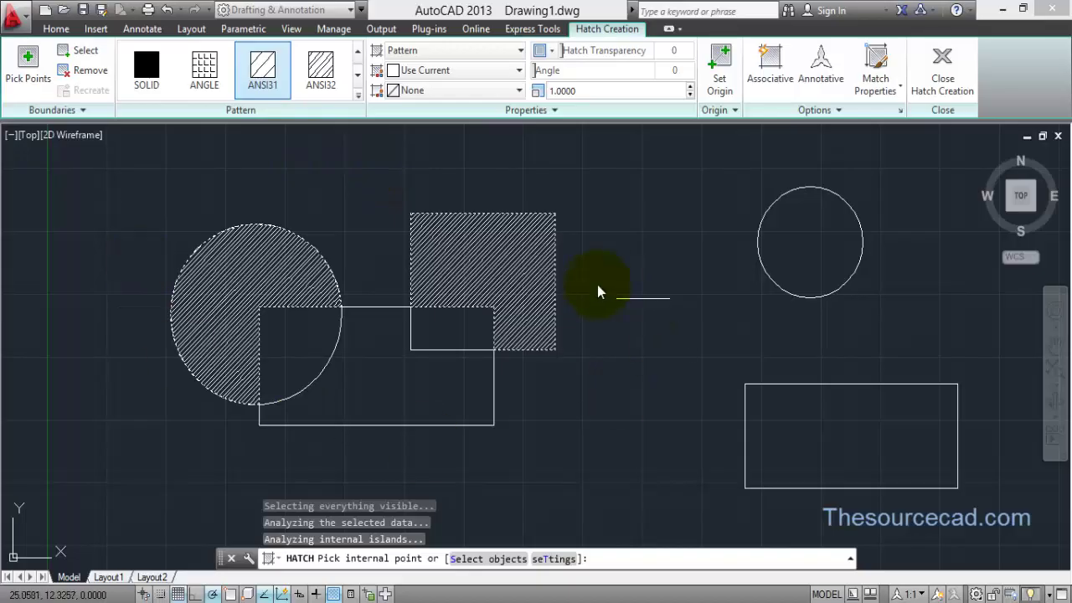
click(186, 94)
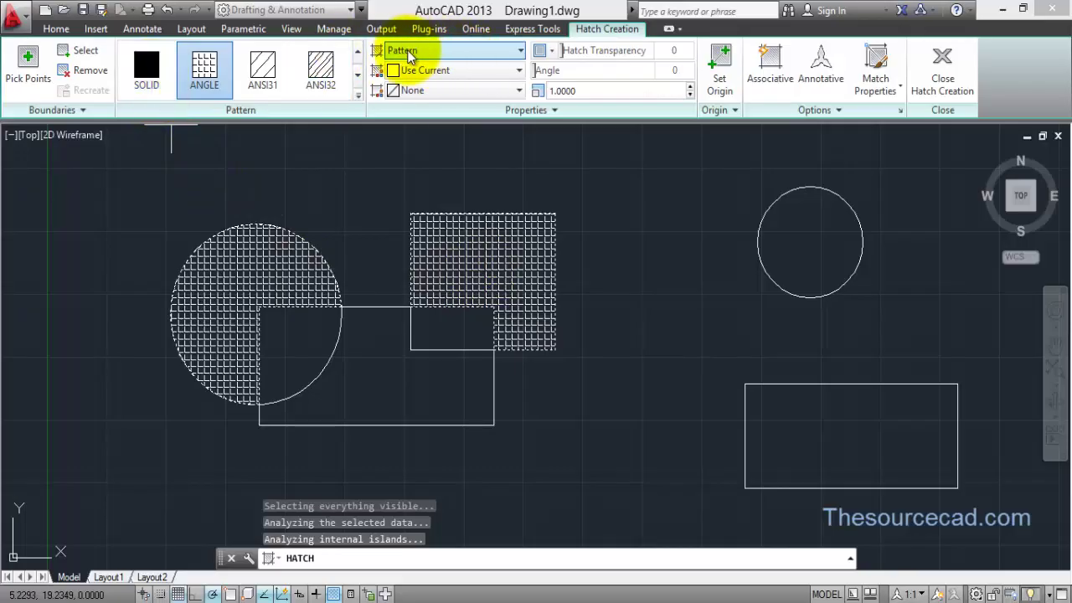
click(163, 73)
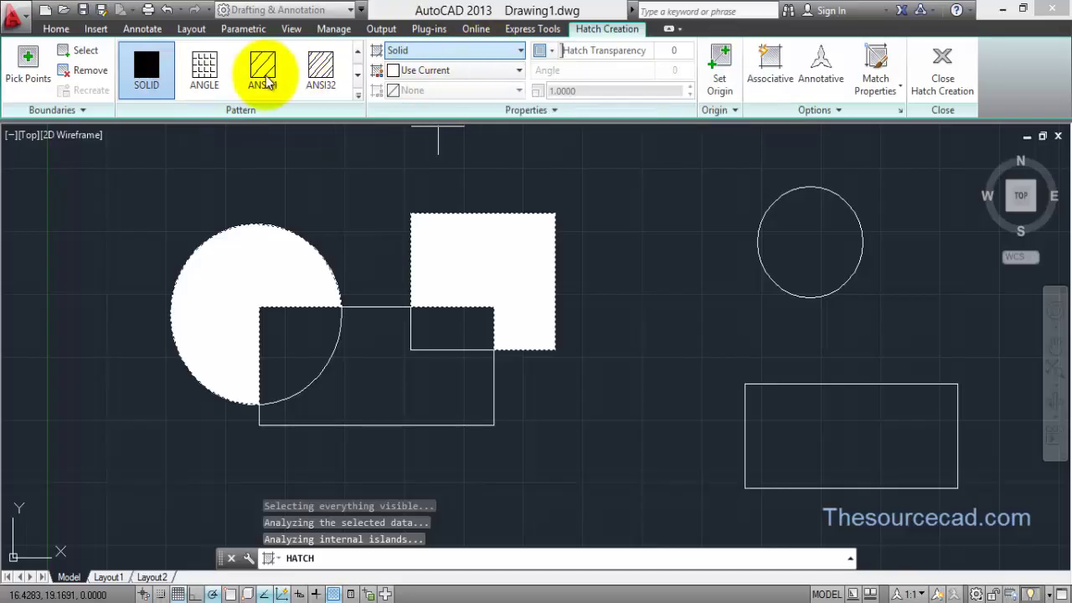
click(203, 69)
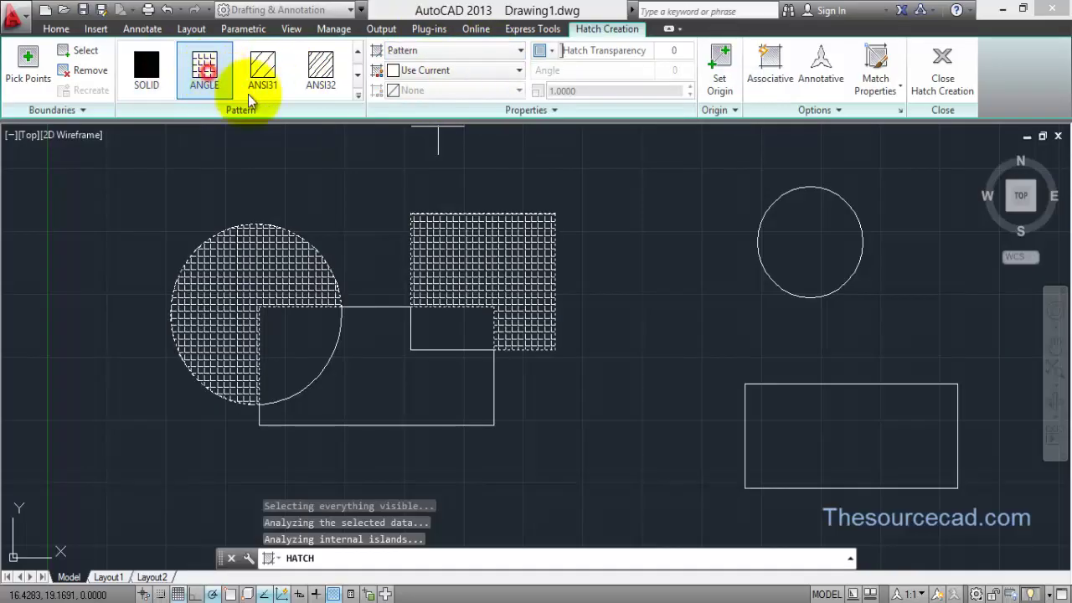
click(425, 51)
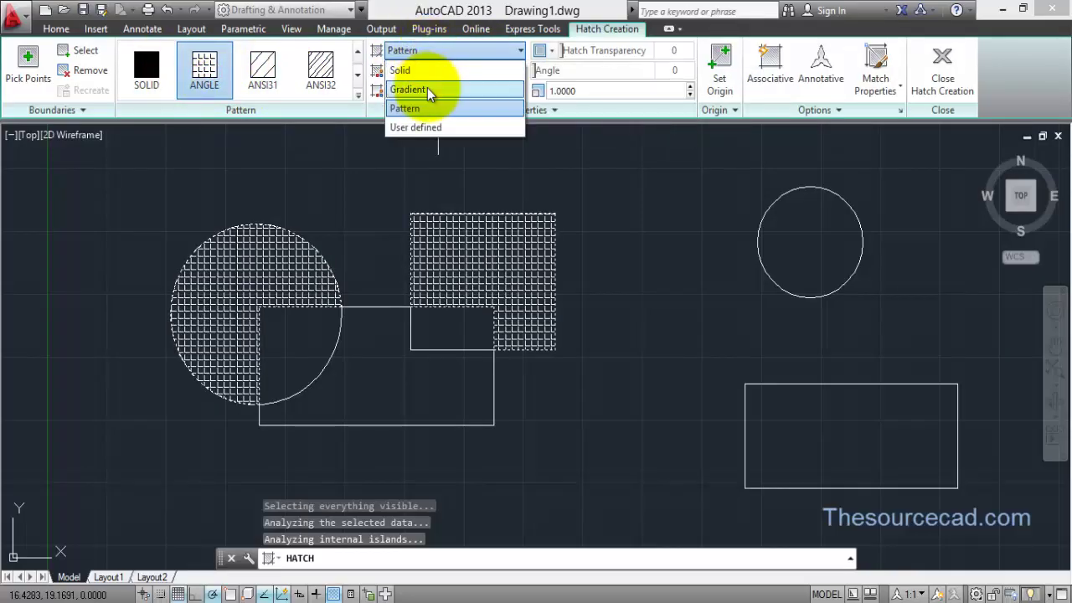
click(427, 88)
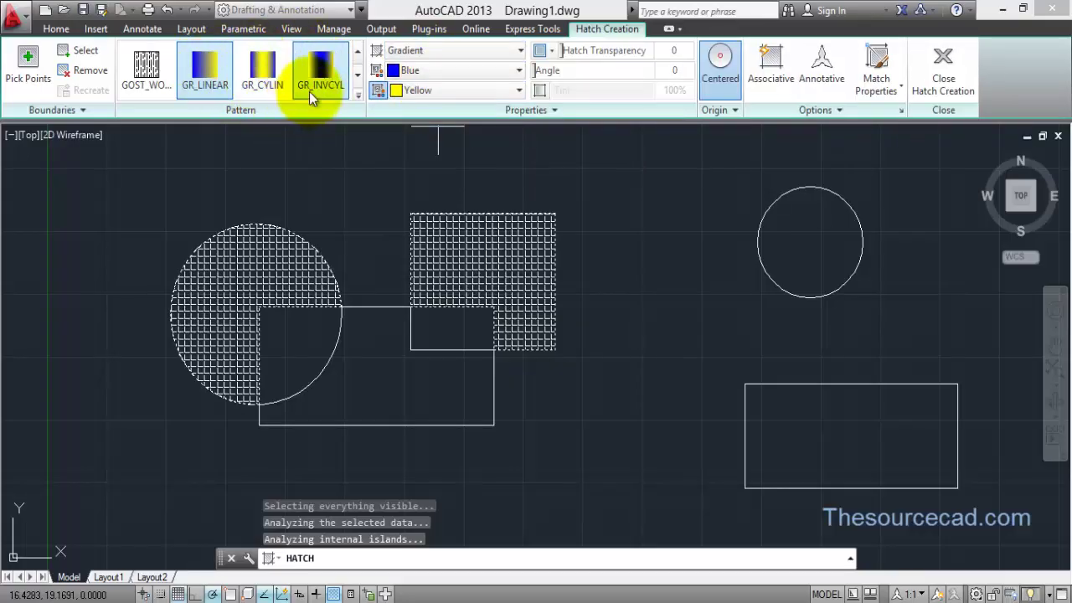
click(358, 74)
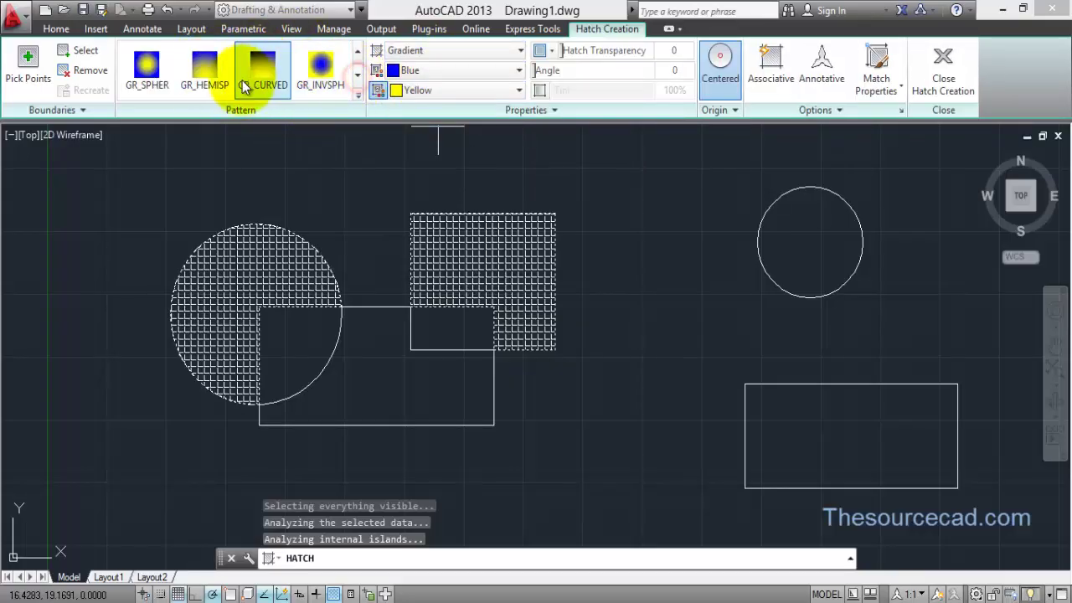
click(358, 52)
click(357, 51)
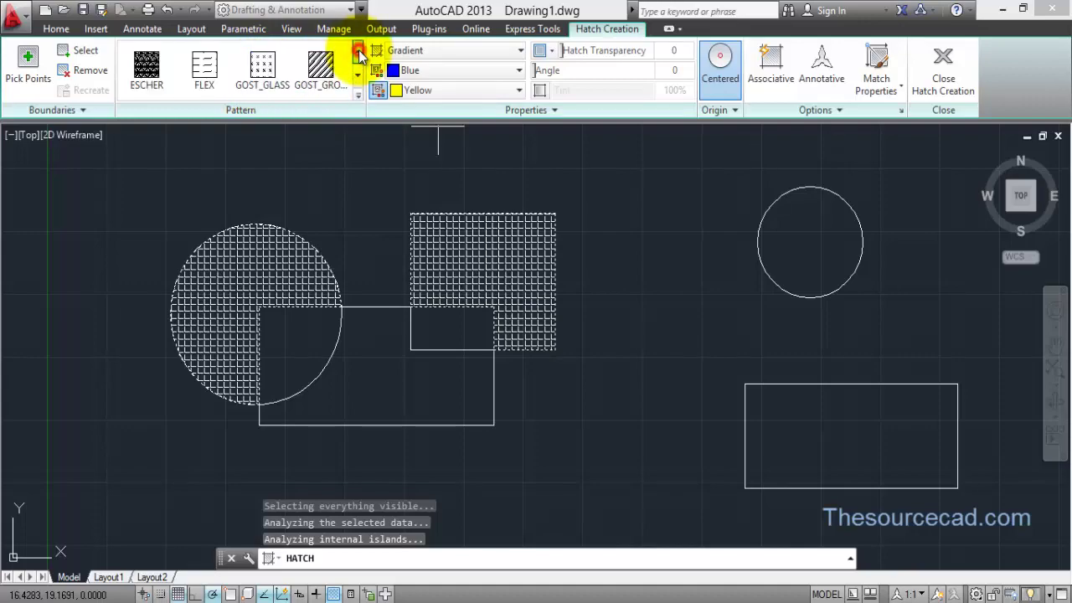
click(453, 49)
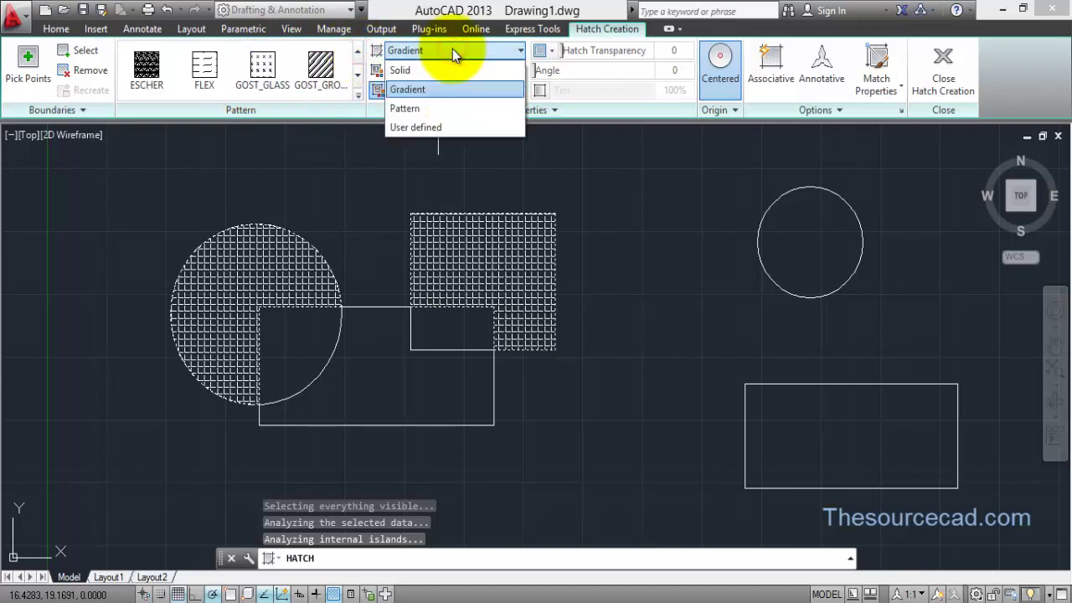
click(430, 108)
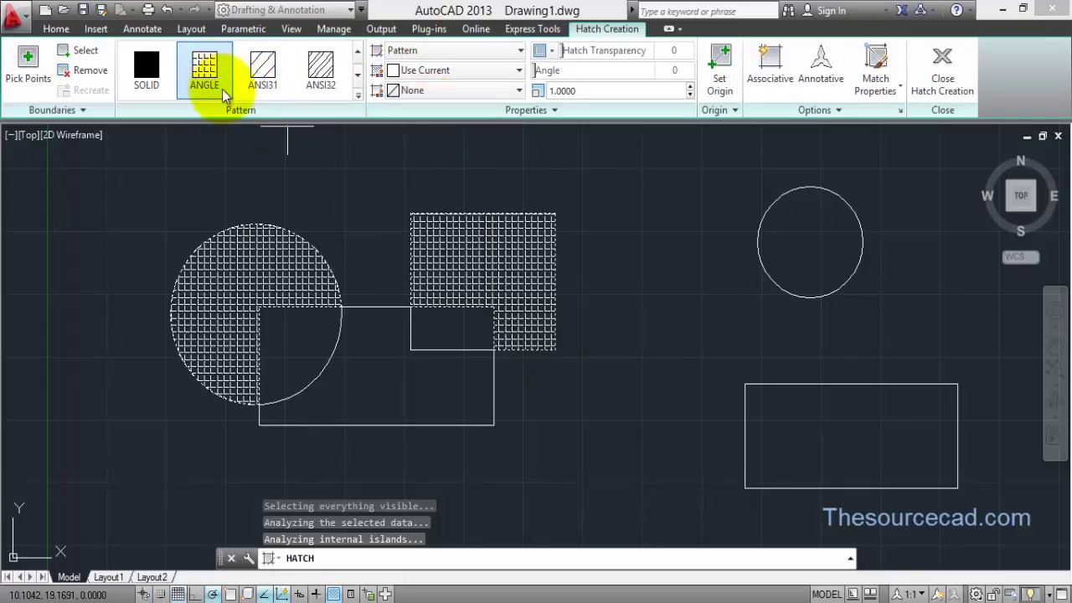
Set the hatch colour to Red after browsing the Select Color dialog's tabs
click(460, 72)
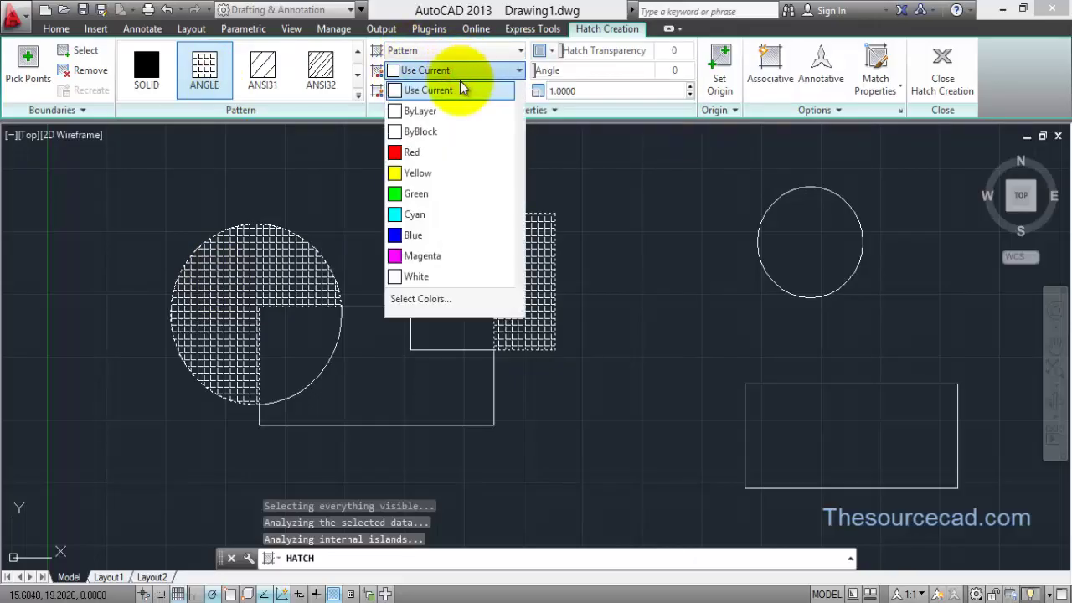
click(443, 154)
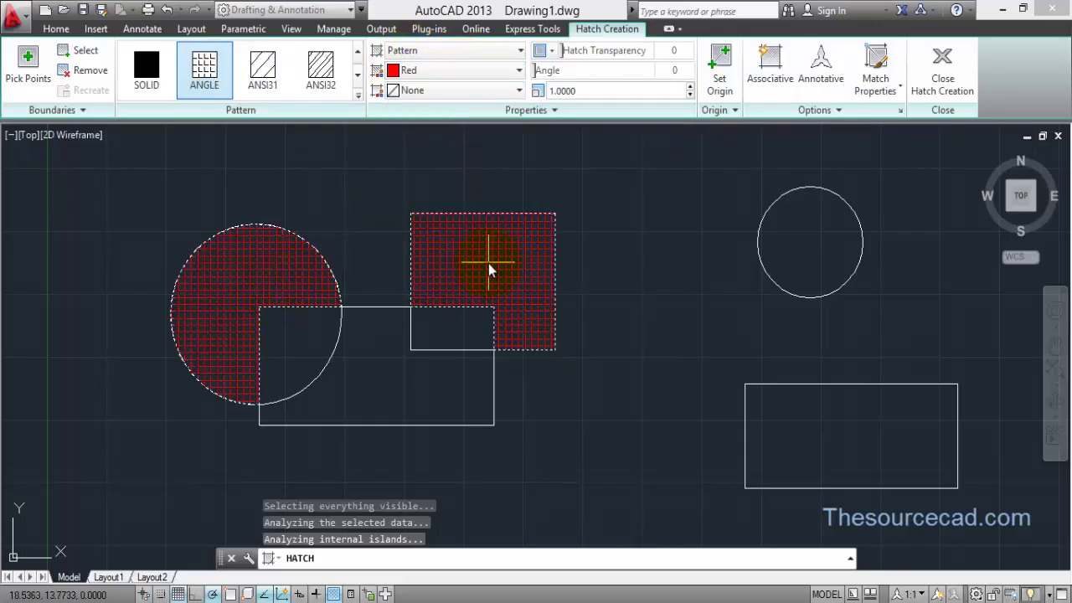
click(445, 70)
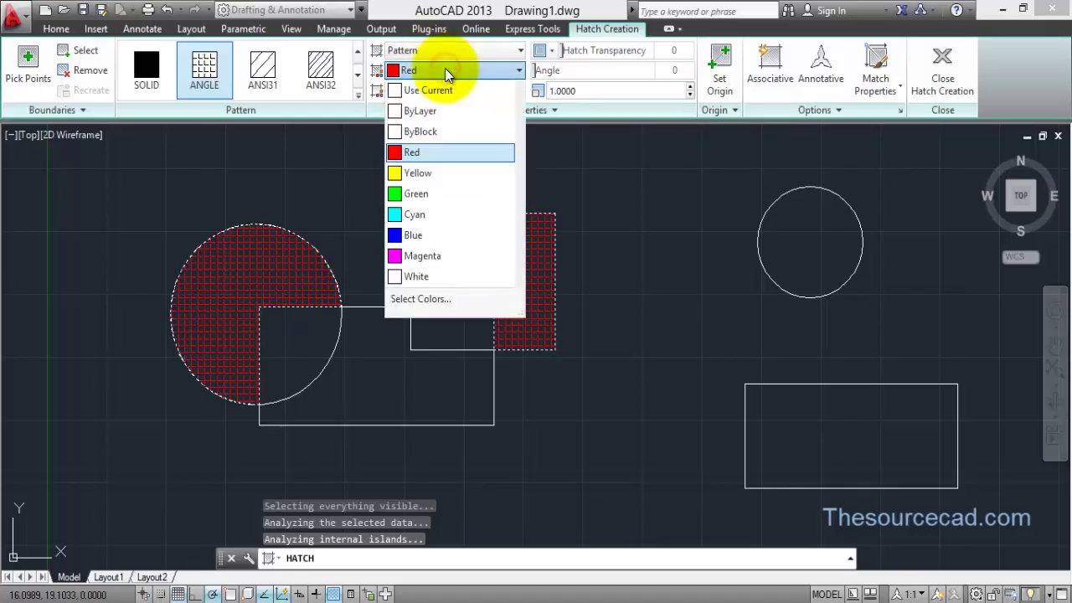
click(447, 300)
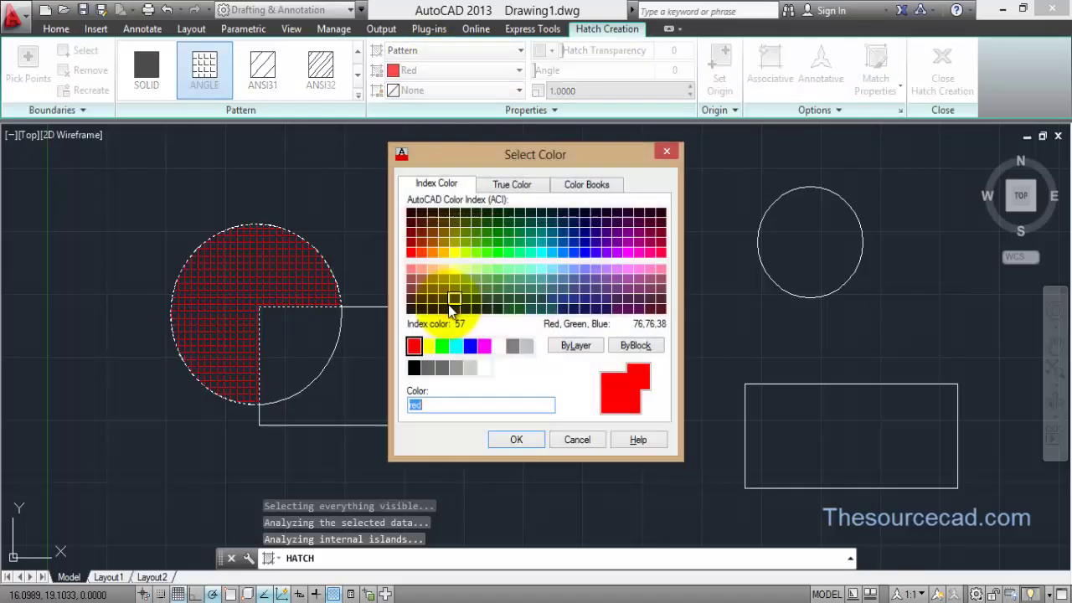
click(518, 185)
click(582, 183)
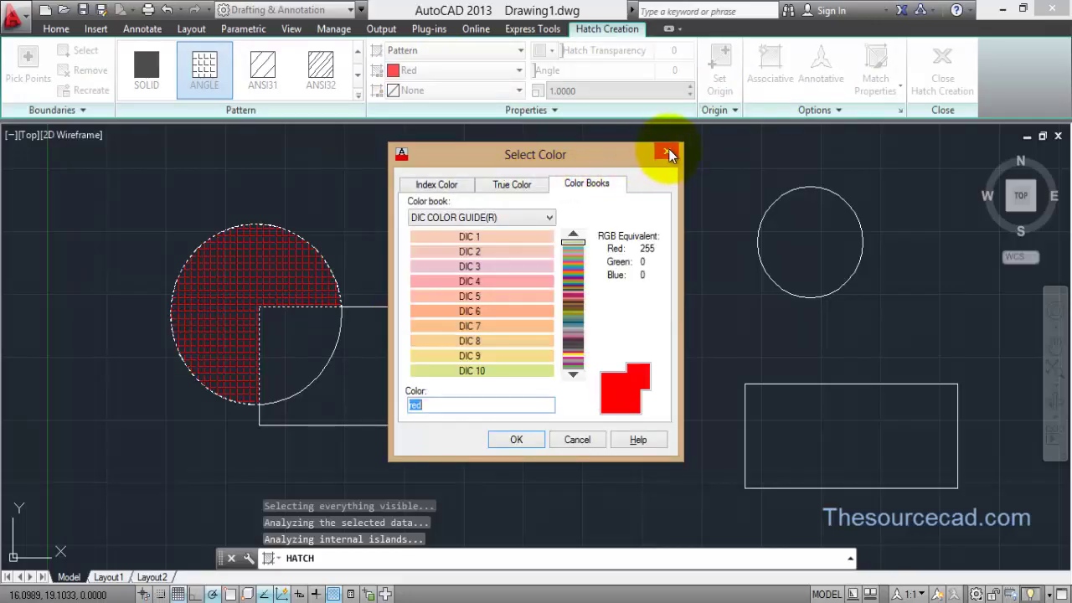
click(668, 151)
click(455, 71)
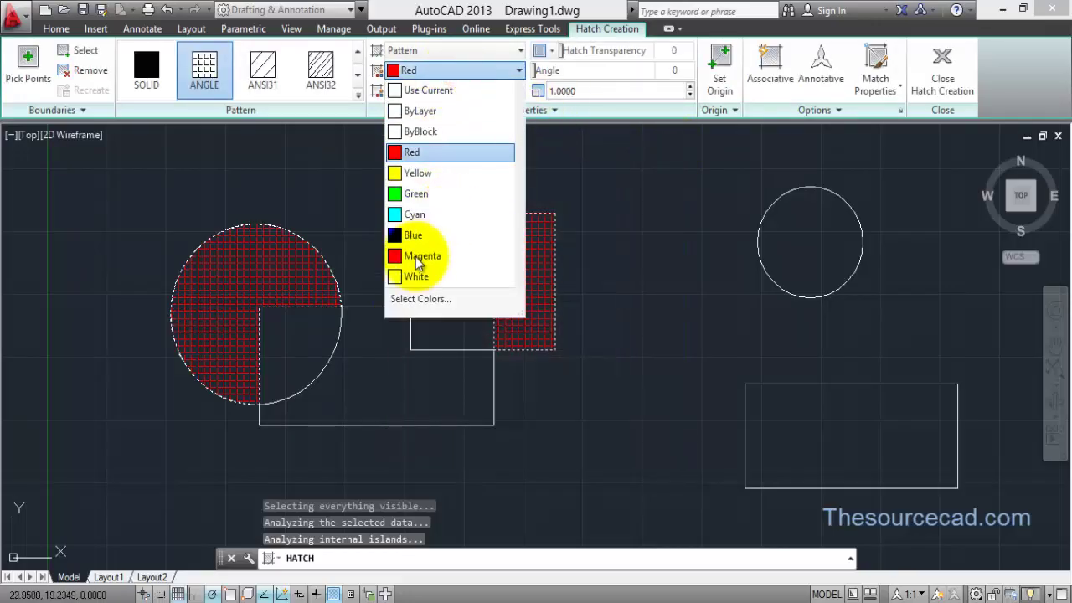
click(502, 74)
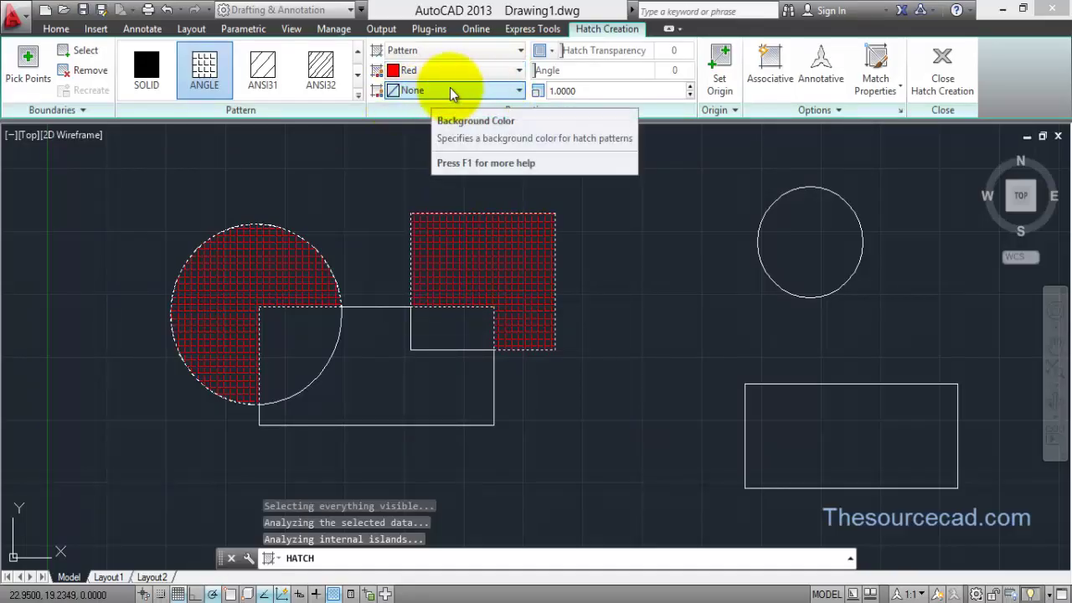
click(450, 91)
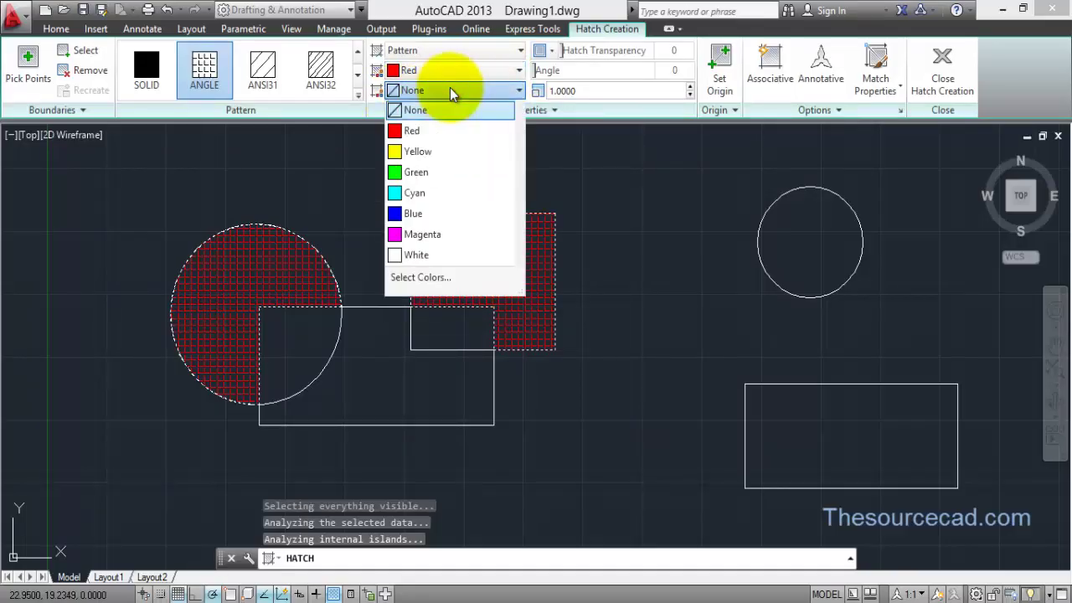
click(436, 154)
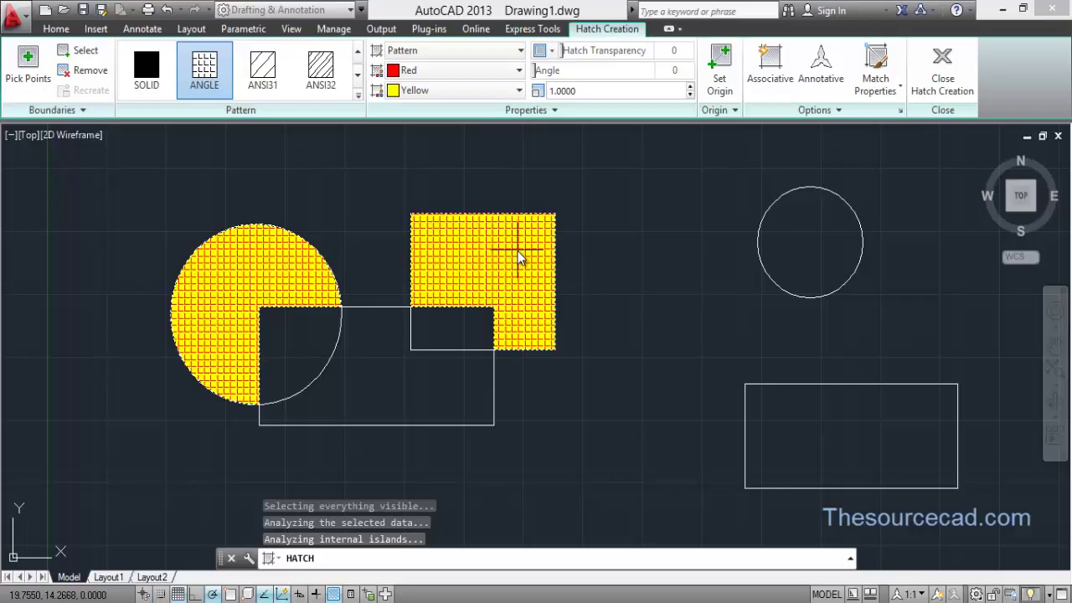
click(434, 75)
click(455, 89)
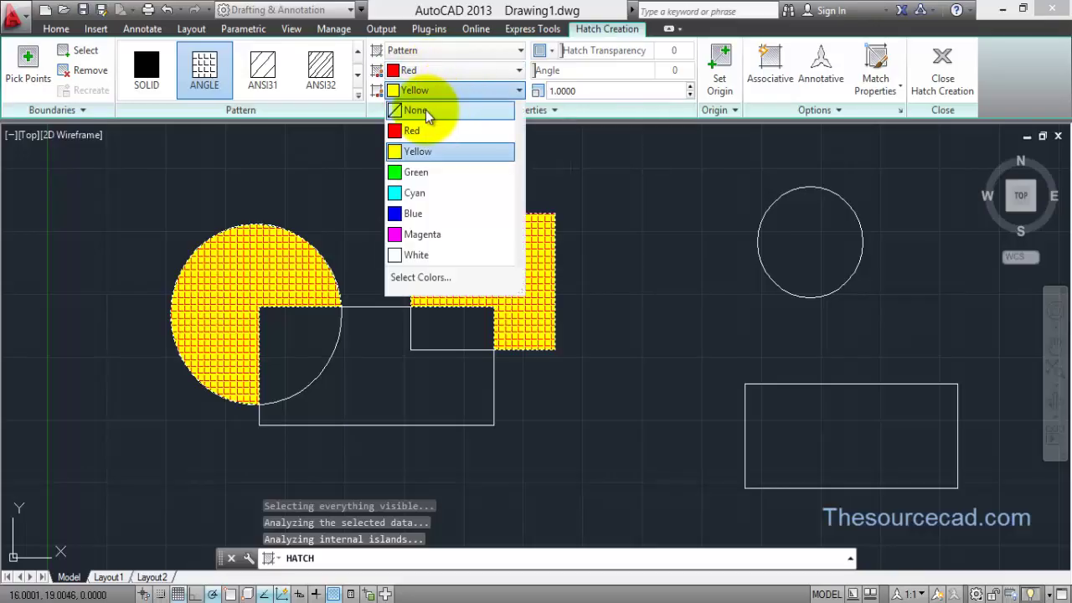
click(425, 111)
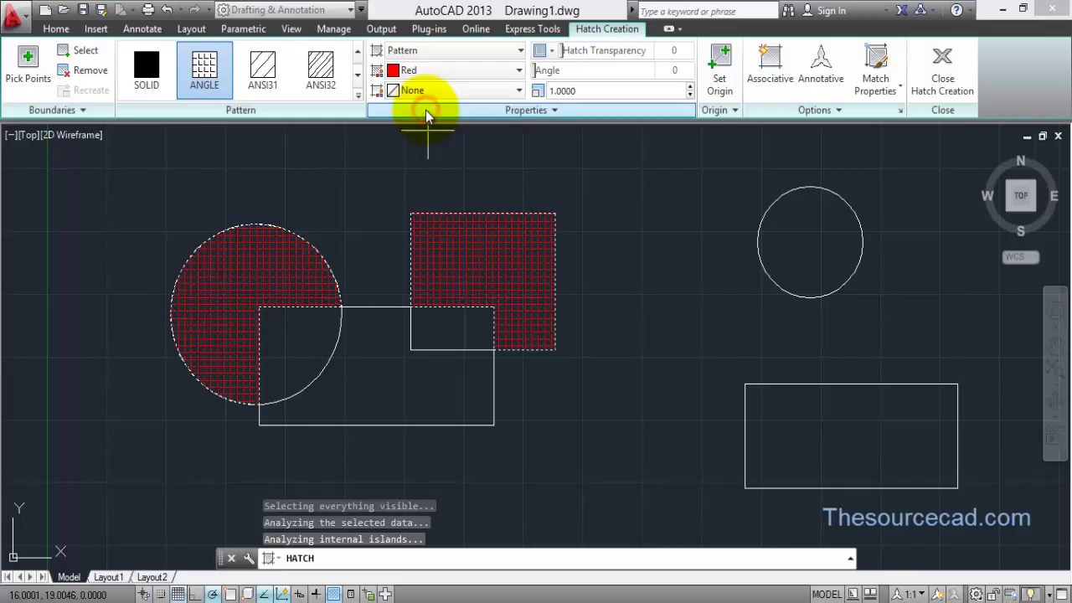
click(513, 279)
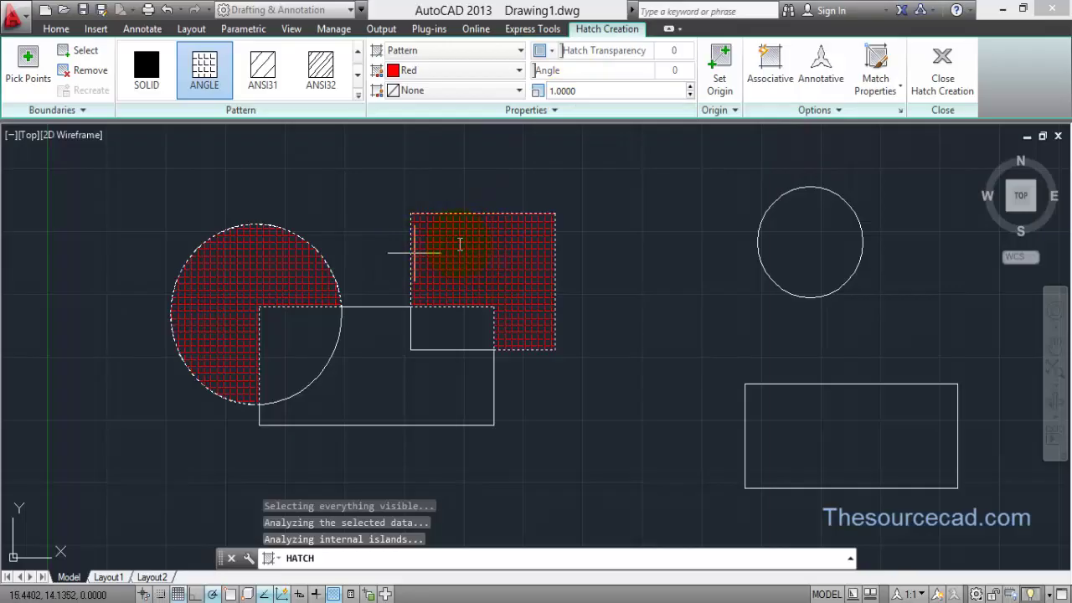
scroll(469, 243, up, 2)
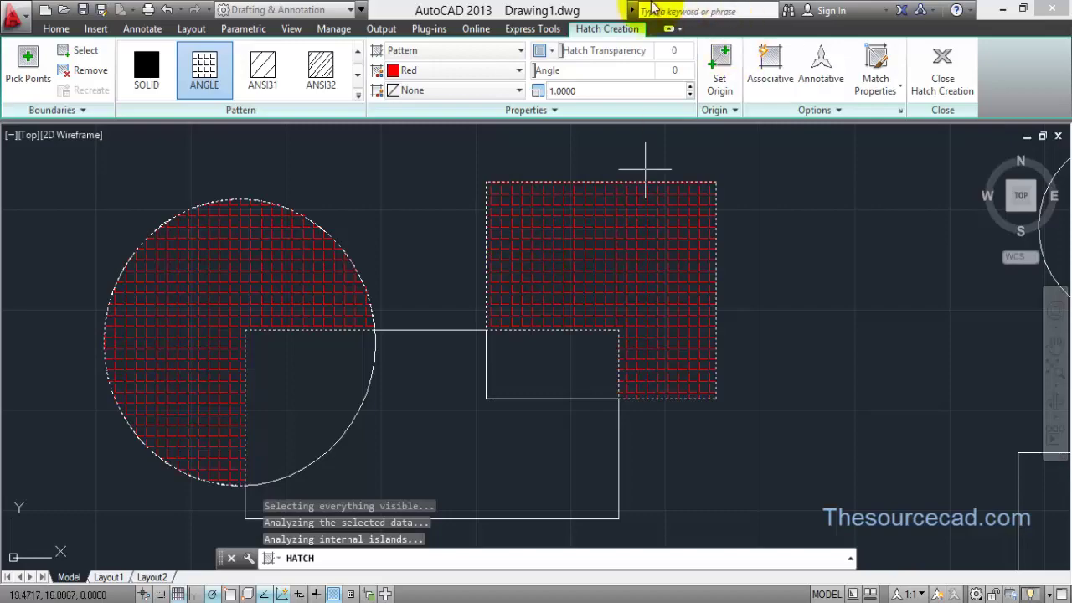
Try hatch pattern scales of 2 and then 0.5
click(578, 90)
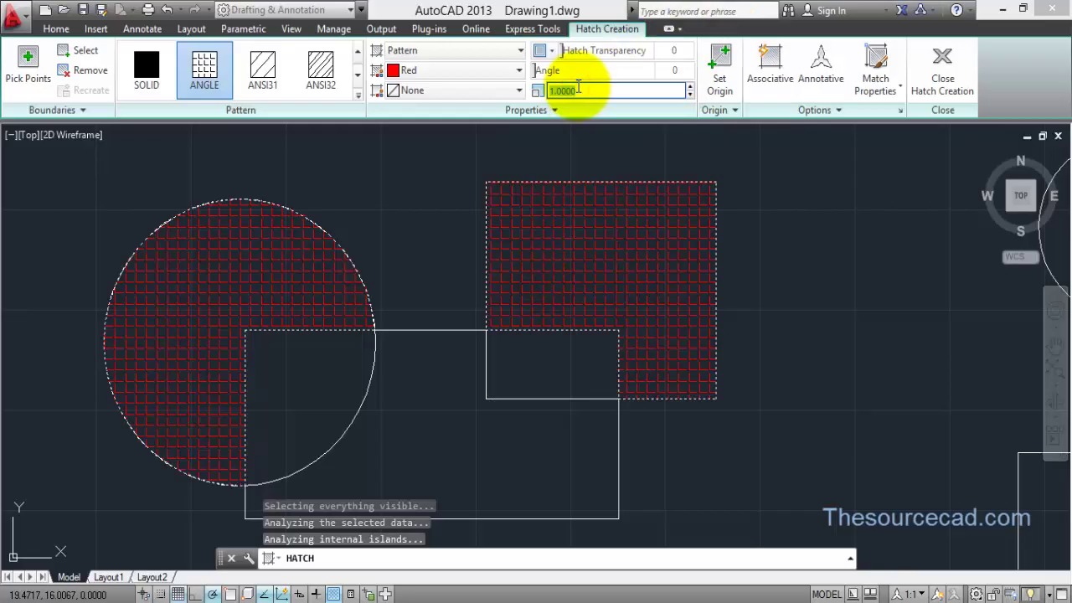
text(2)
key(Return)
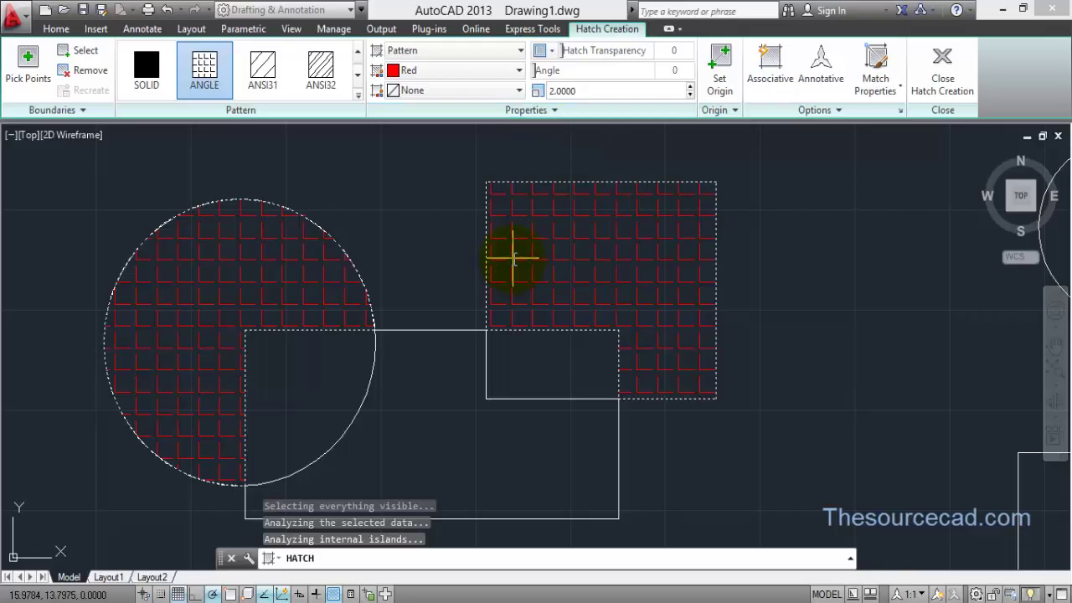
click(584, 91)
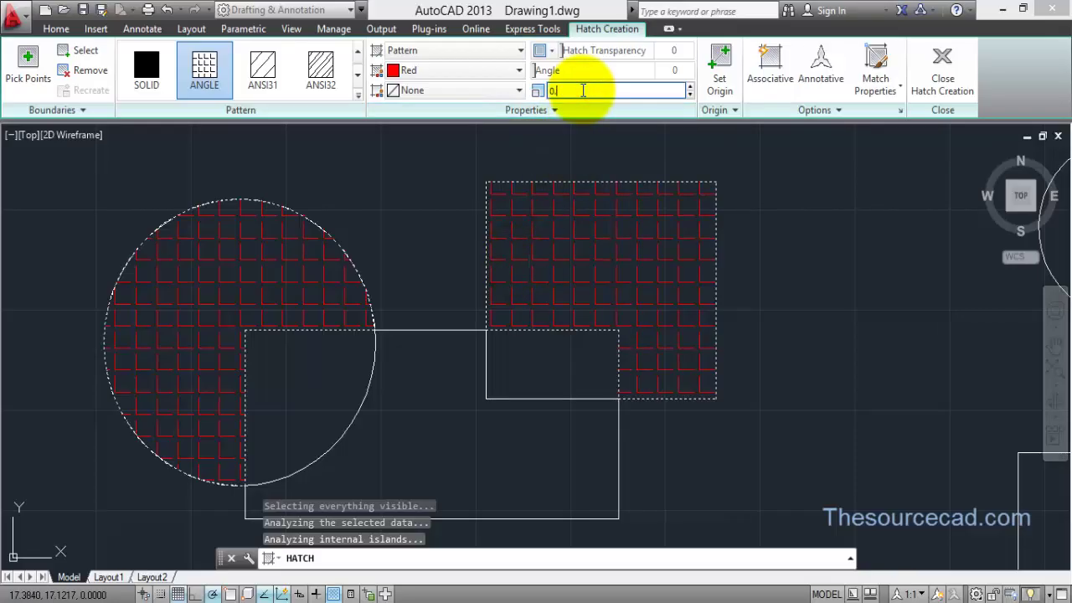
text(0.5)
key(Return)
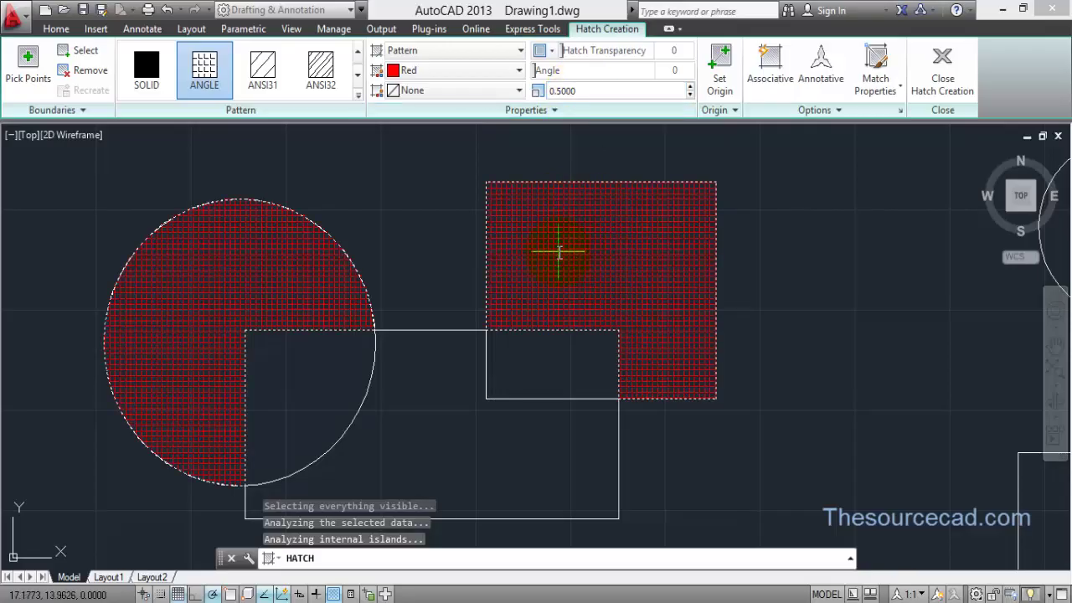
Set the hatch pattern scale back to 2 for a coarser grid
click(585, 92)
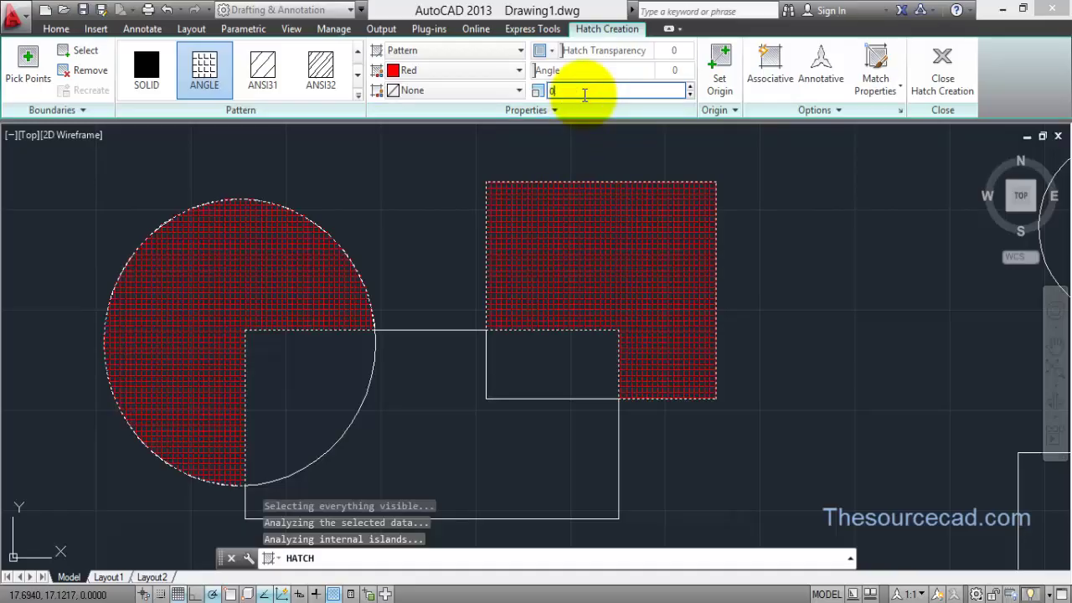
text(2)
key(Return)
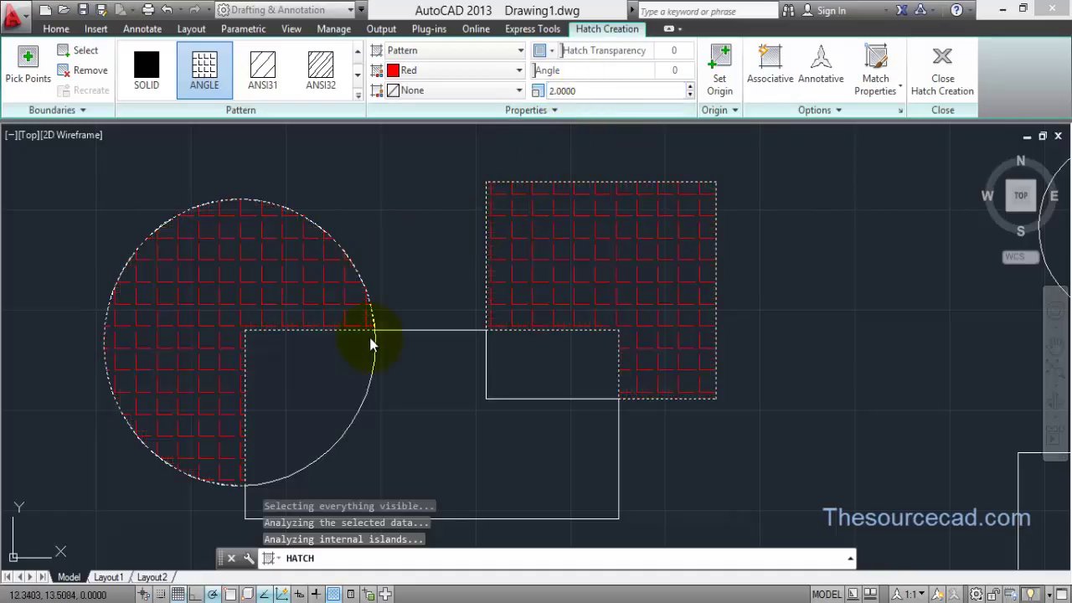
scroll(621, 268, down, 5)
middle_drag(687, 306, 575, 306)
scroll(491, 280, up, 3)
middle_drag(306, 259, 280, 306)
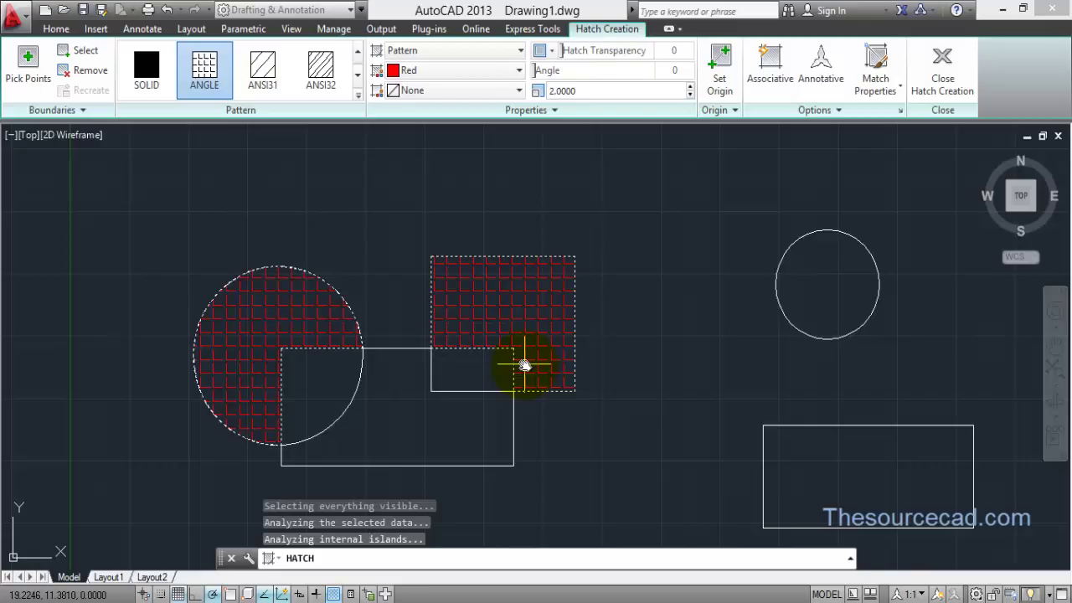
Place the hatch origin at the hatched square's lower-right corner
click(724, 65)
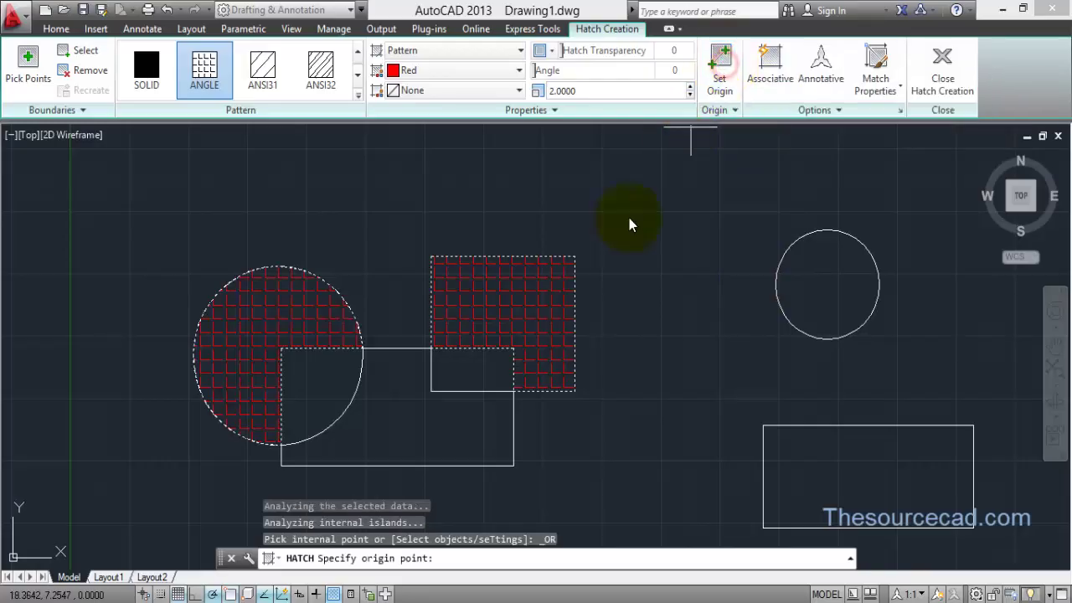
scroll(569, 410, up, 5)
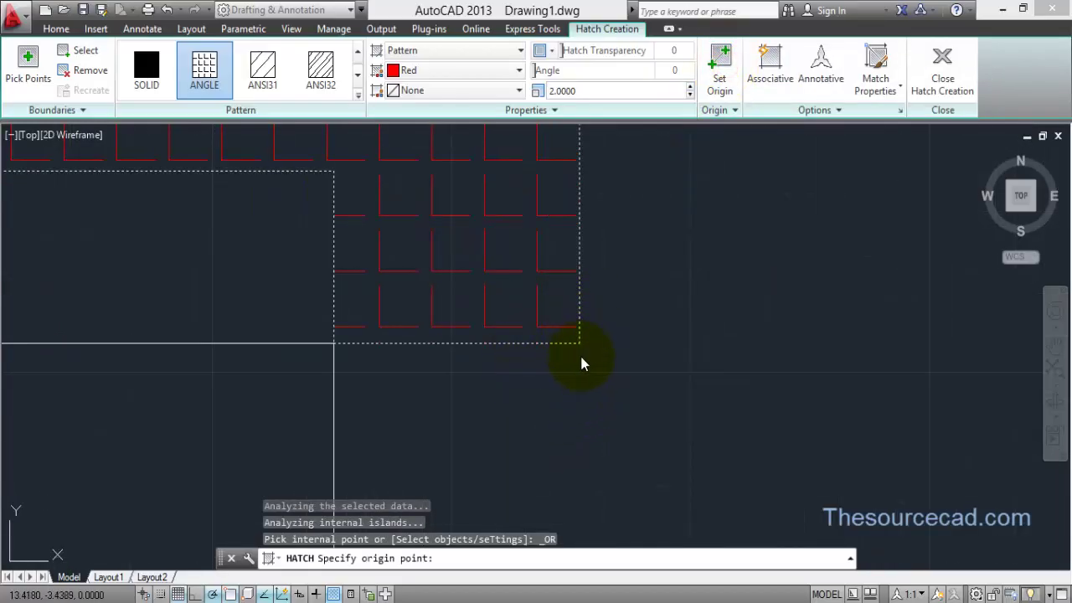
click(581, 344)
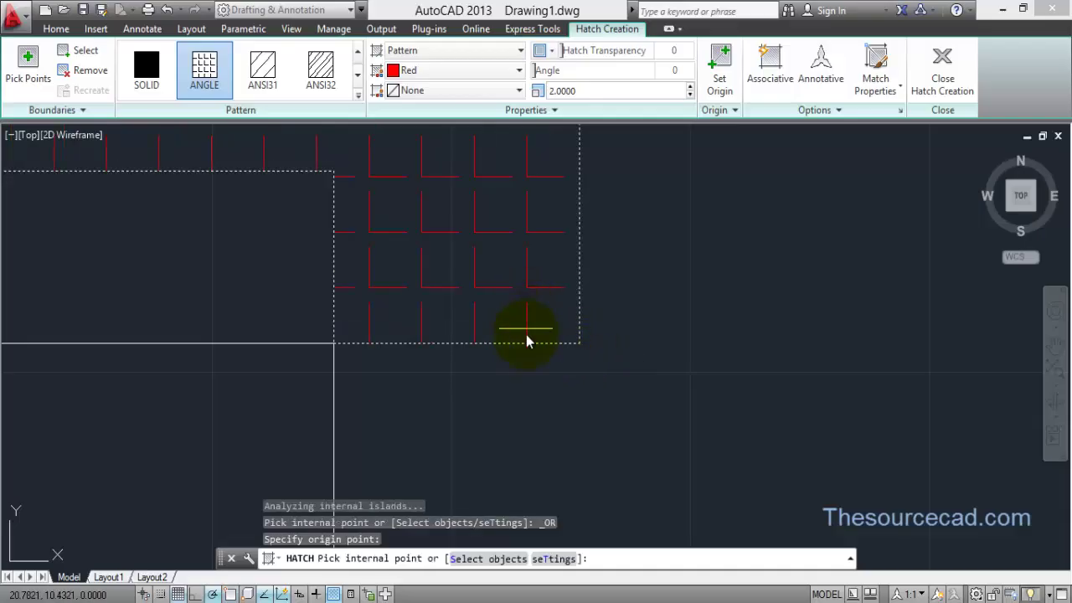
click(580, 342)
scroll(459, 241, down, 4)
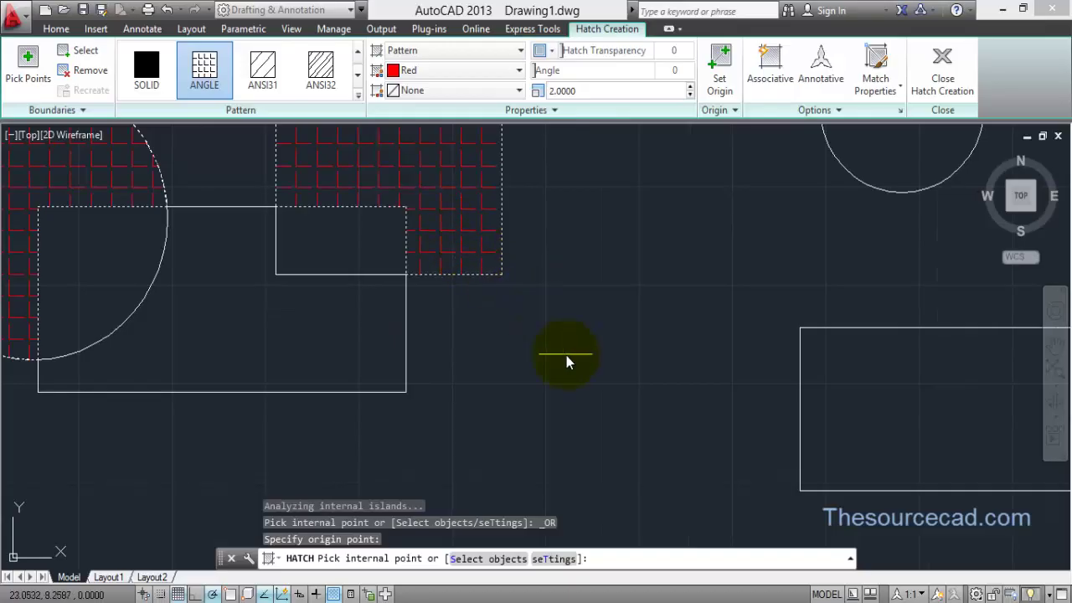
middle_drag(567, 358, 700, 425)
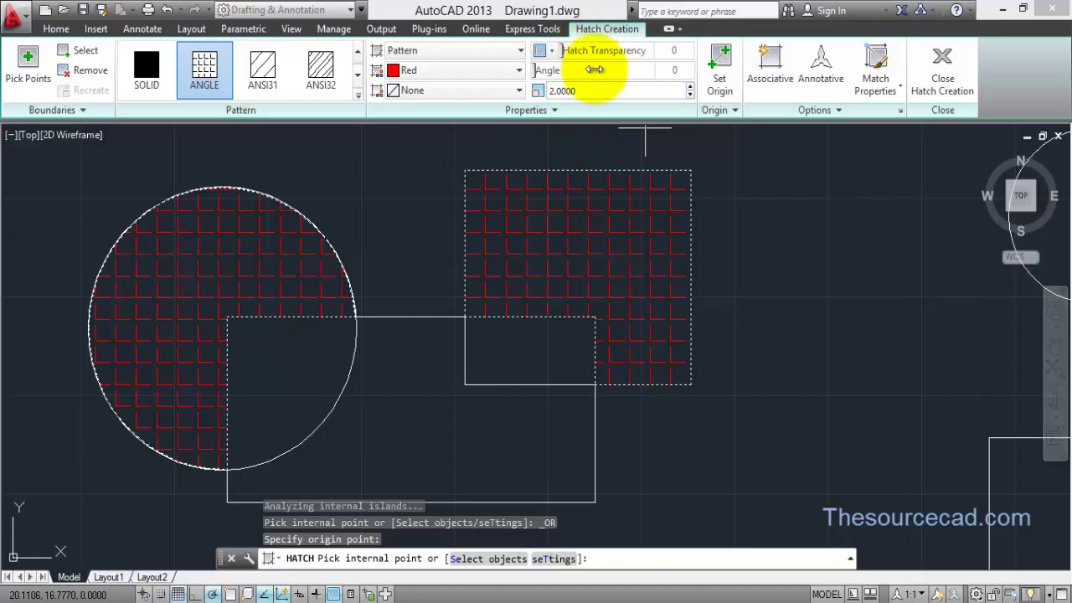
click(674, 52)
text(60)
key(Return)
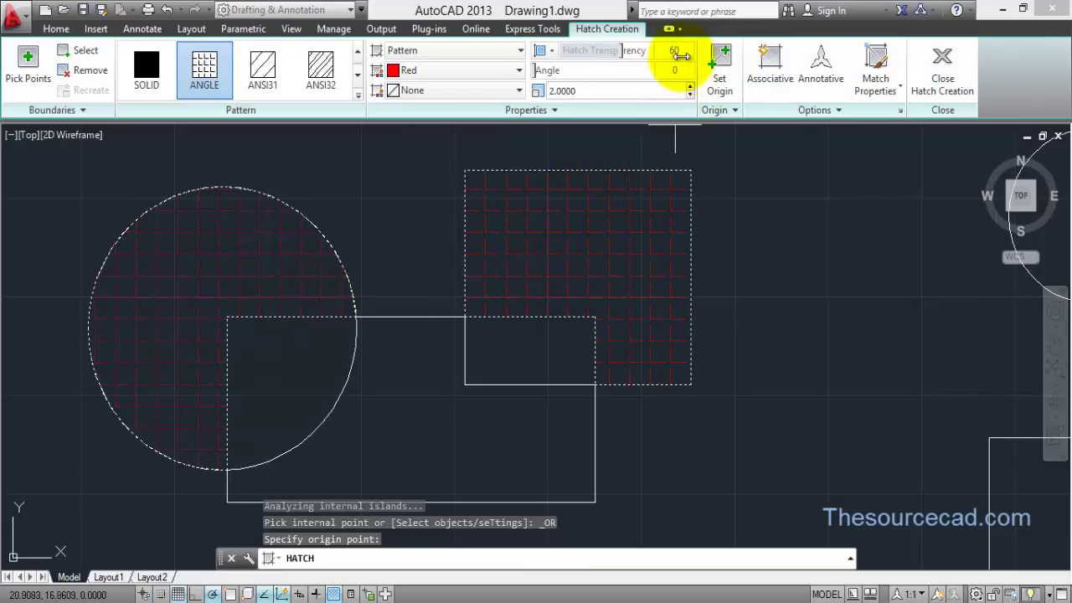
drag(680, 54, 679, 54)
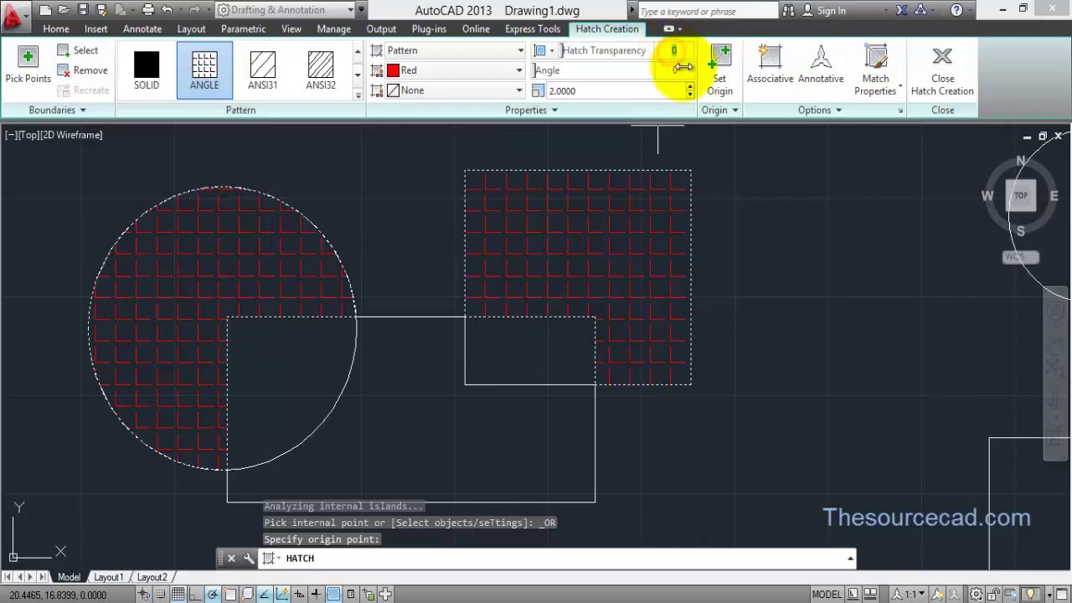
drag(680, 63, 669, 67)
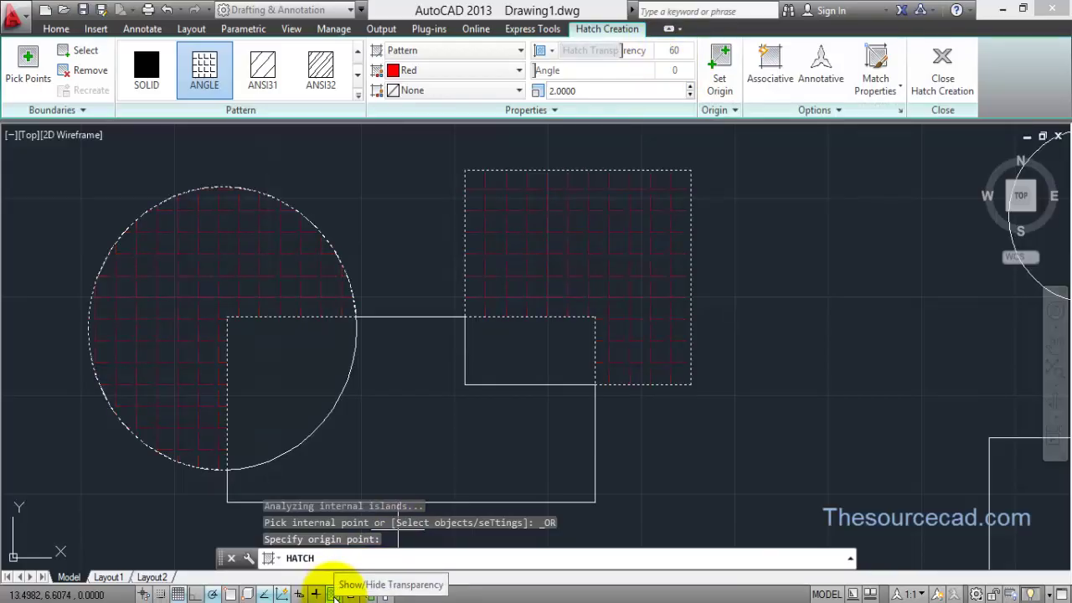
click(332, 593)
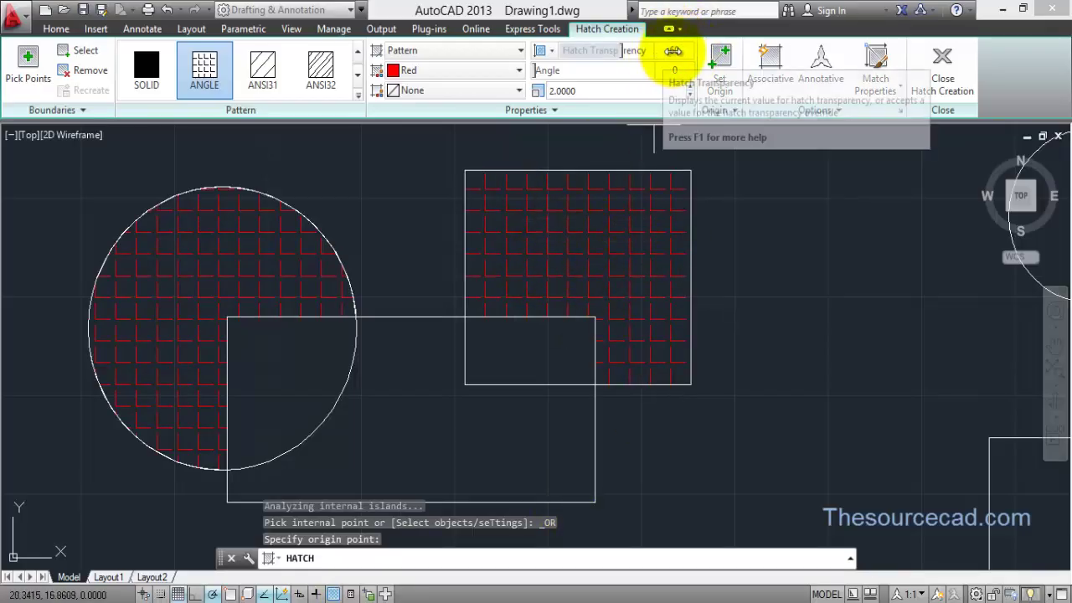
click(333, 594)
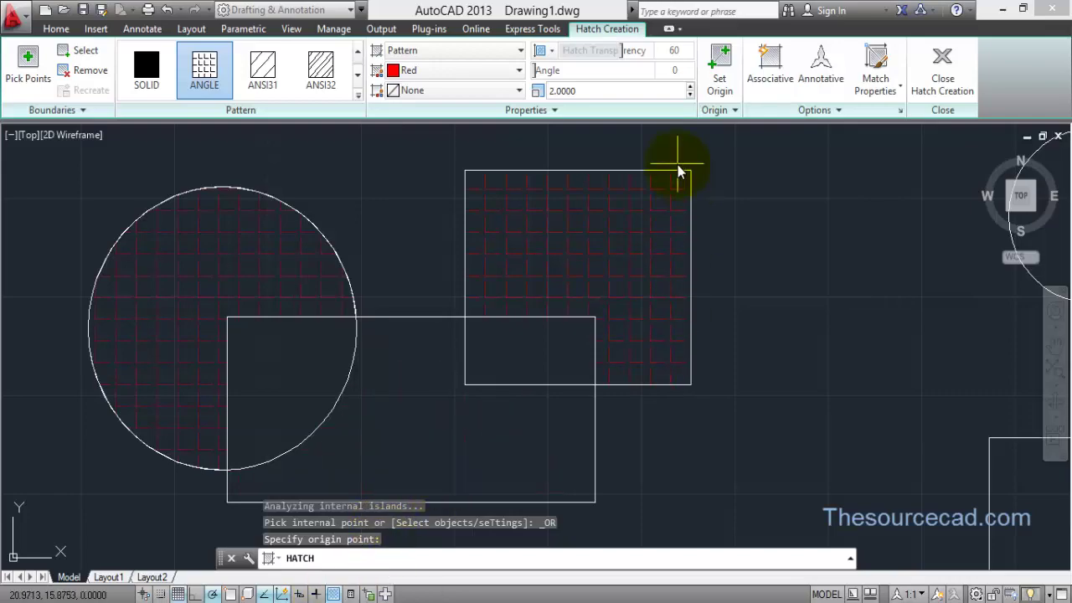
double_click(674, 50)
text(0)
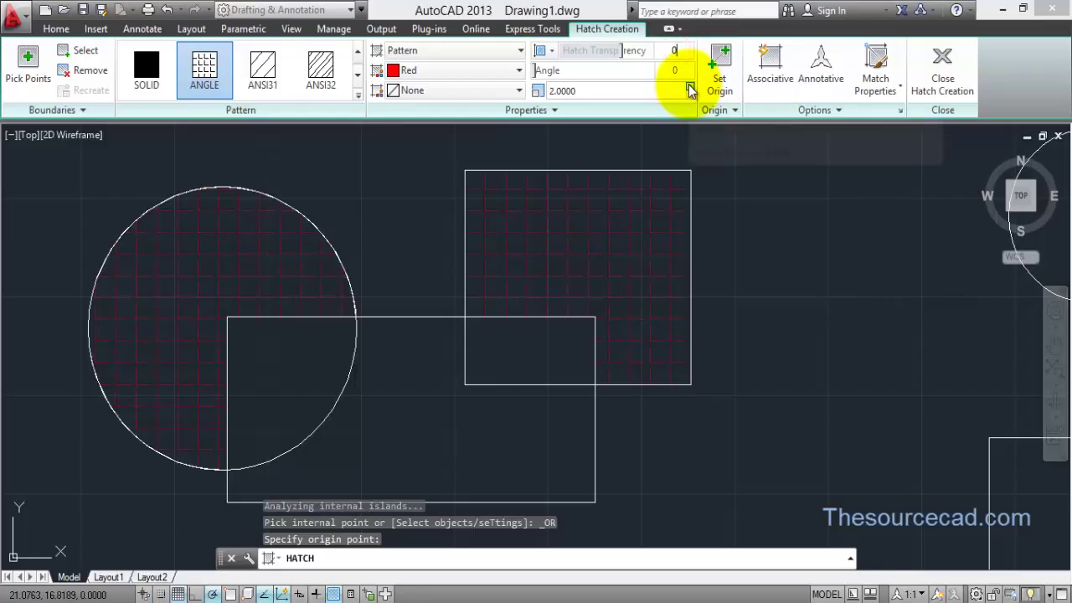
key(Return)
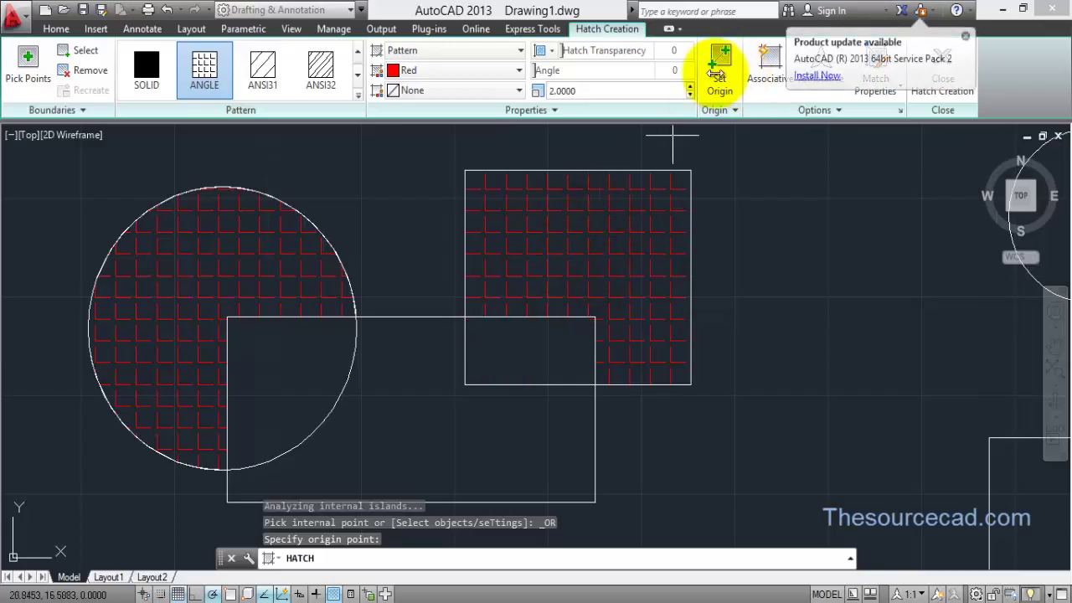
Rotate the red ANGLE hatch to 45 degrees and finish the hatches
text(45)
key(Return)
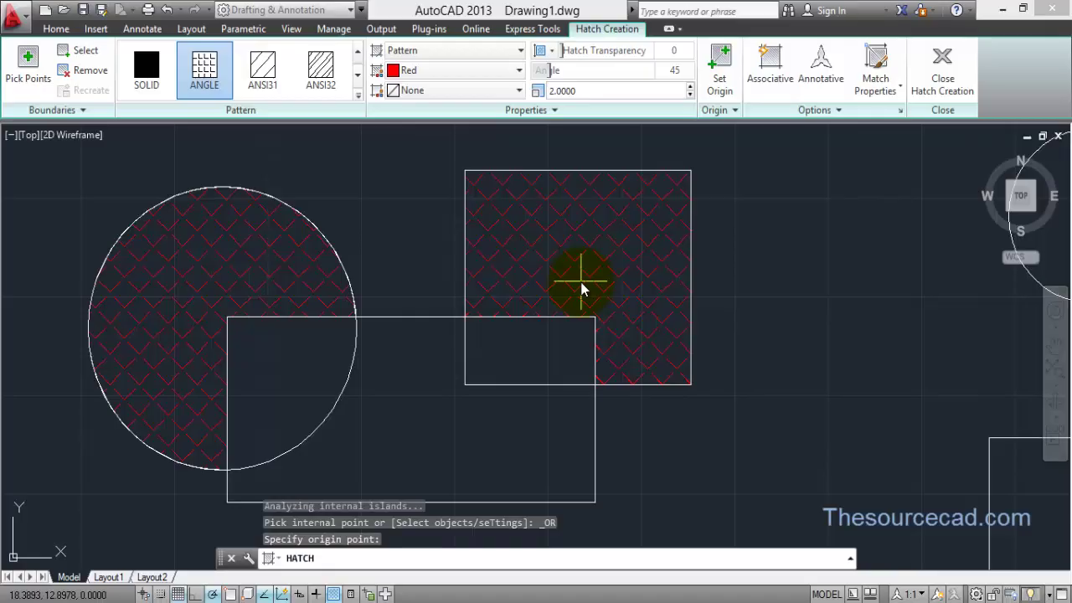
scroll(582, 289, down, 2)
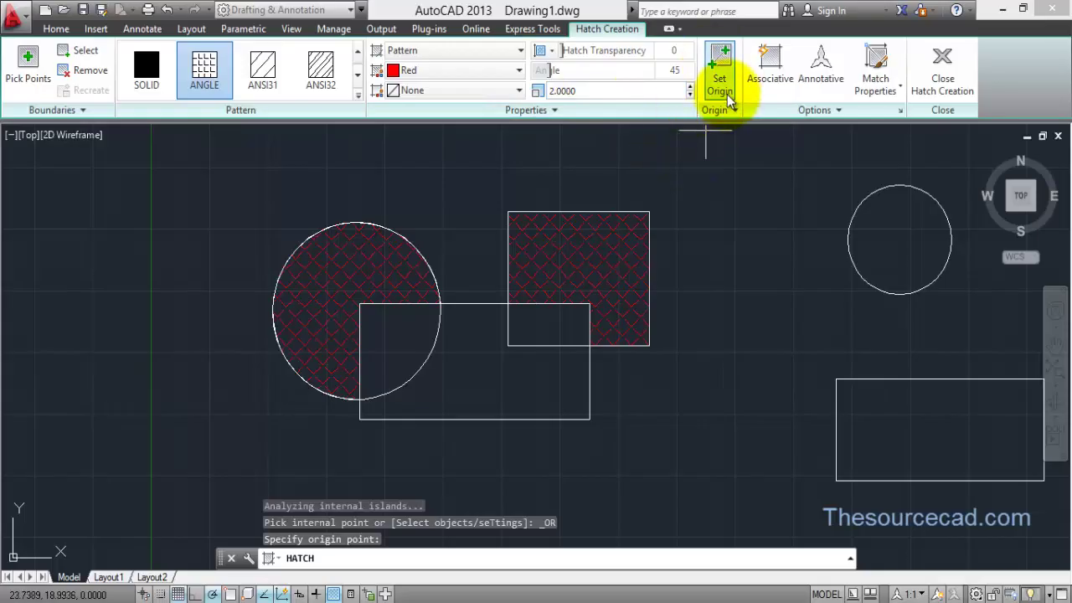
middle_drag(664, 266, 673, 238)
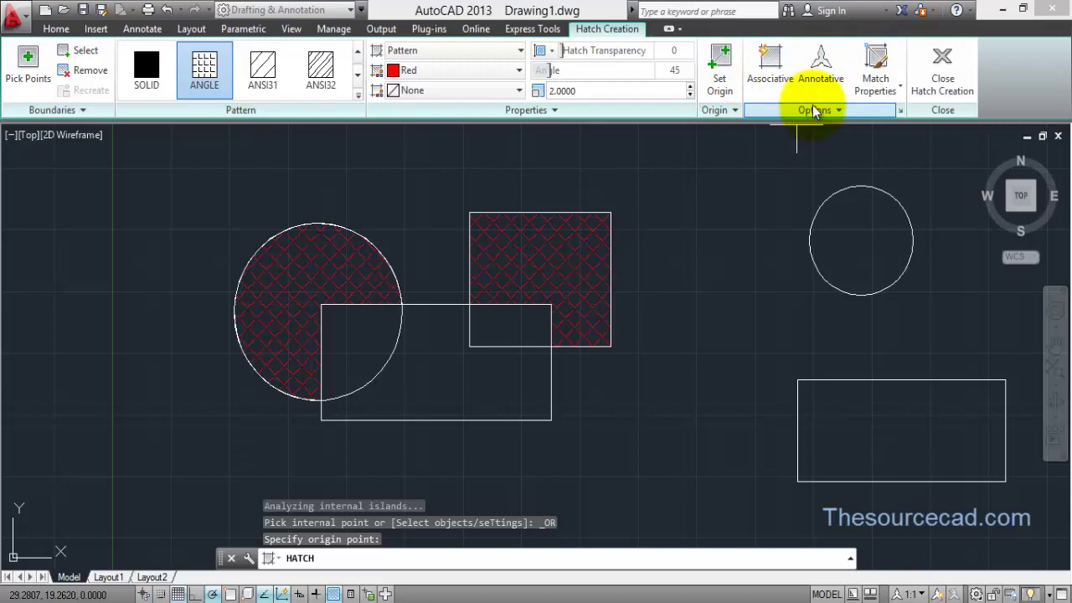
click(945, 80)
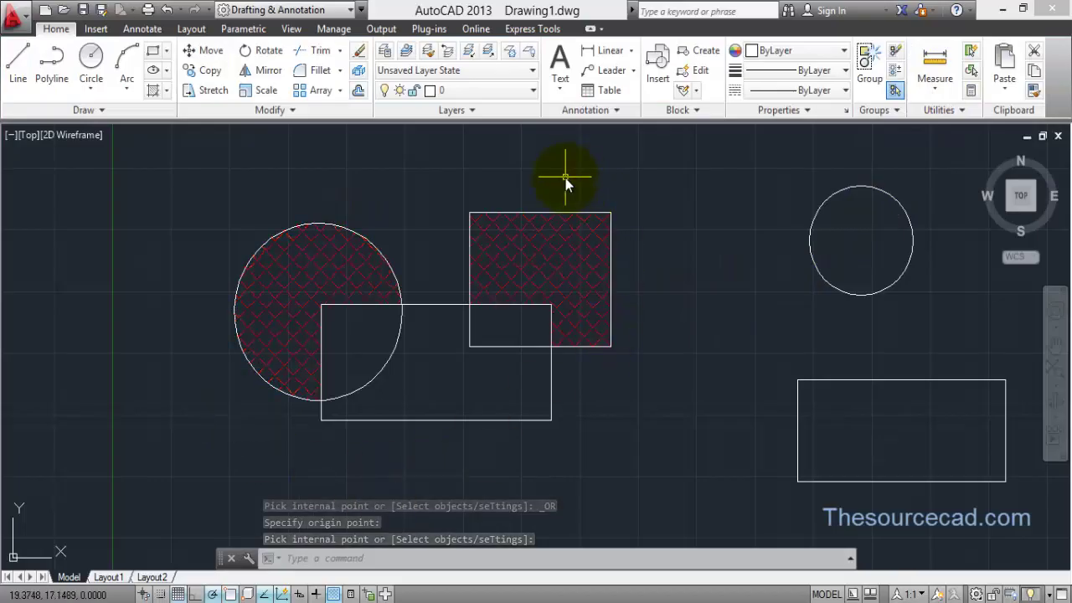
Change the circle-and-square hatch colour to Green
click(533, 240)
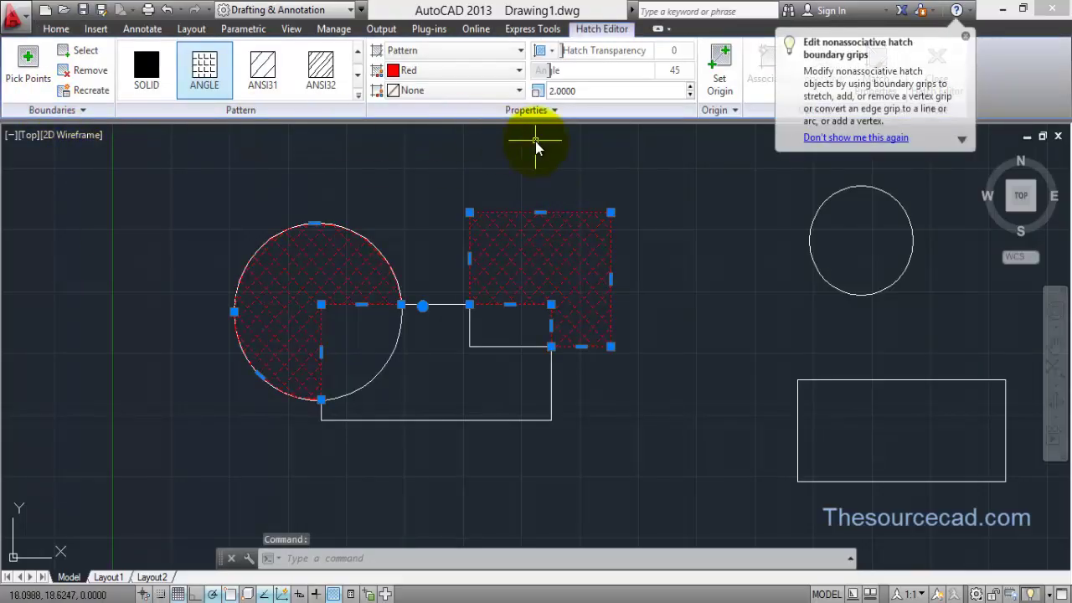
click(965, 36)
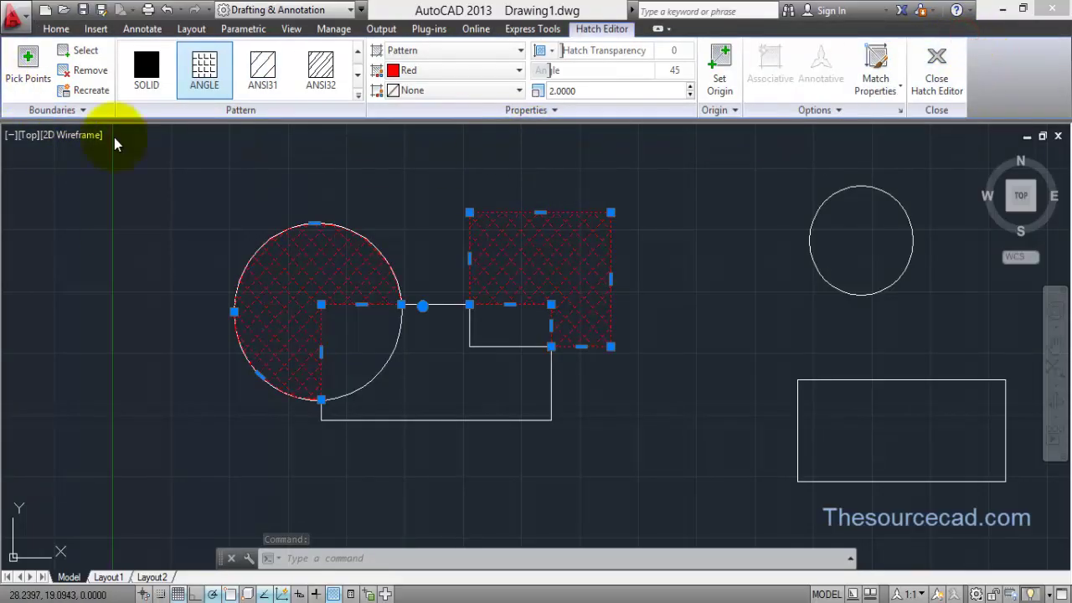
click(443, 72)
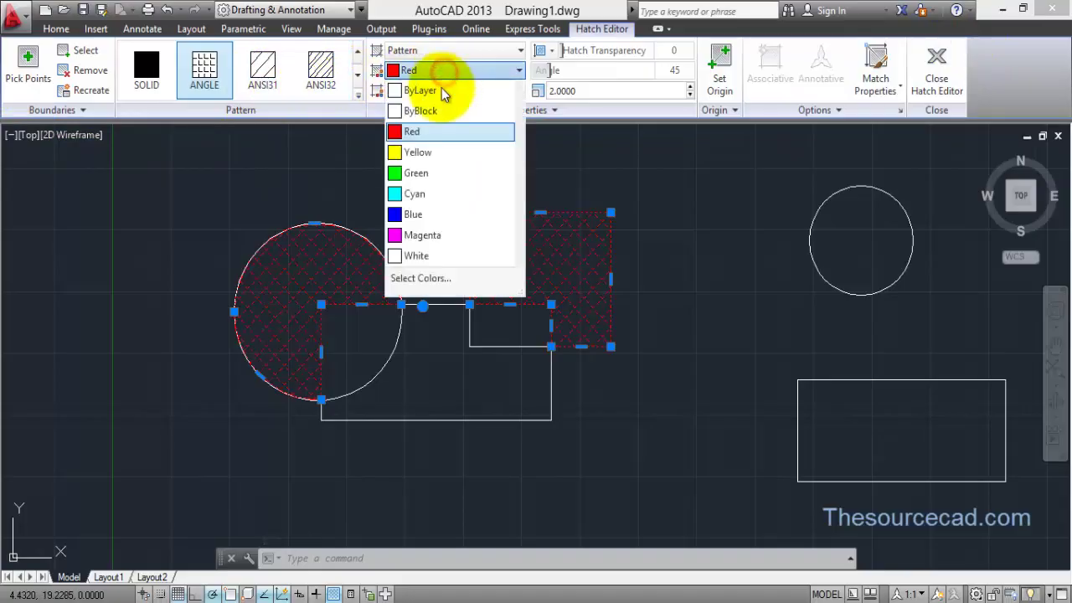
click(428, 175)
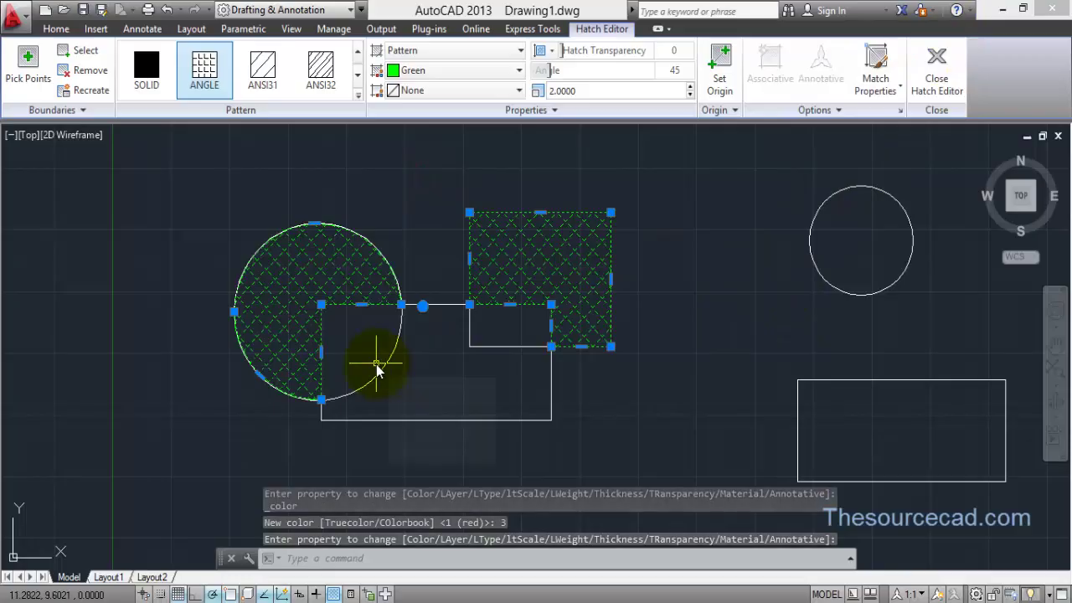
key(Escape)
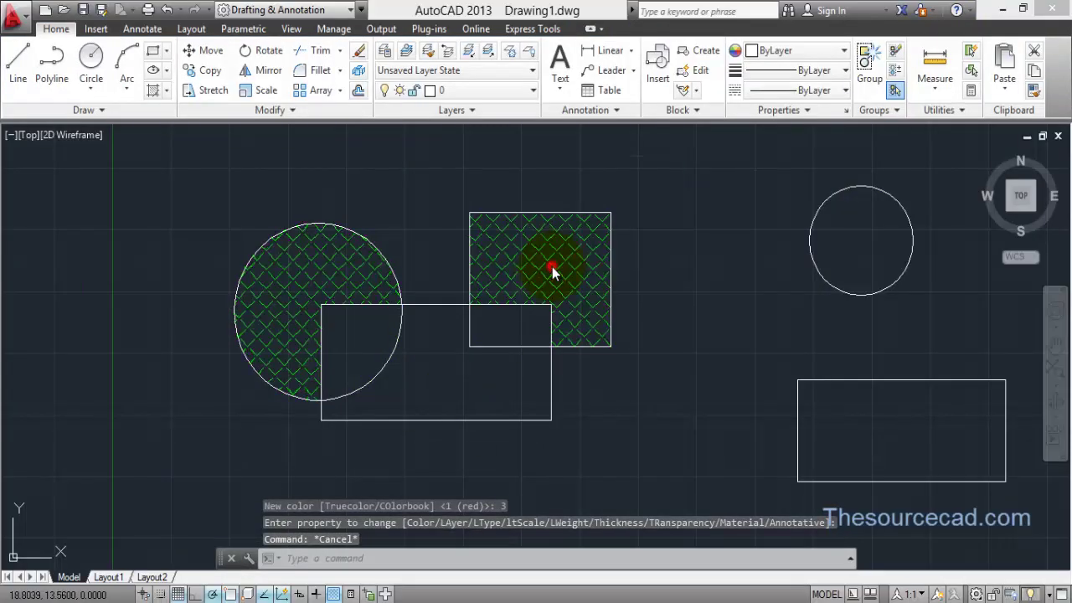
Erase the green hatch and start a new hatch
click(552, 267)
key(Delete)
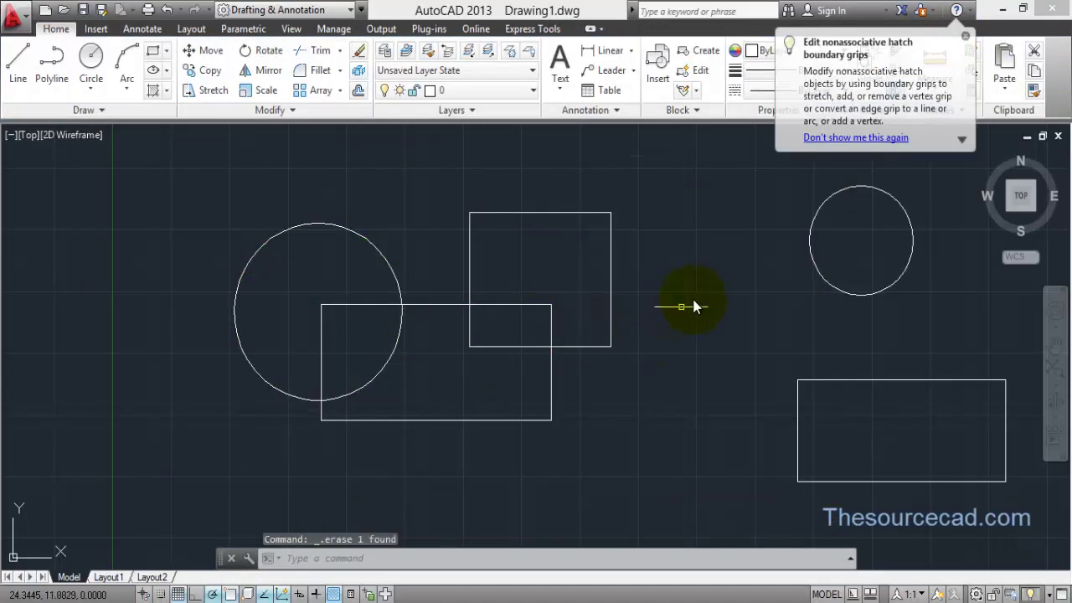
middle_drag(701, 282, 515, 292)
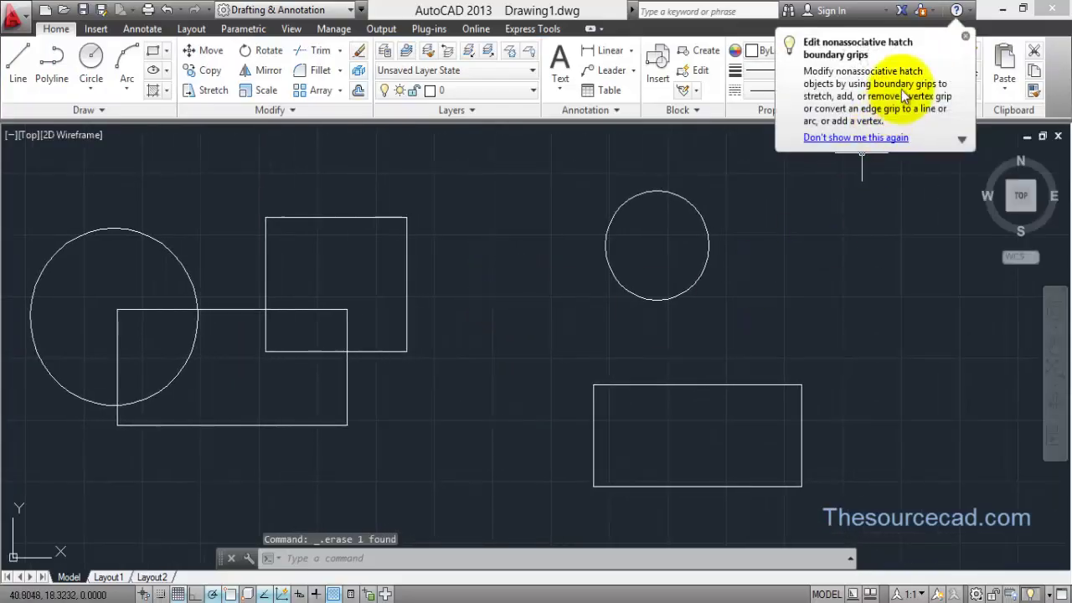
click(966, 37)
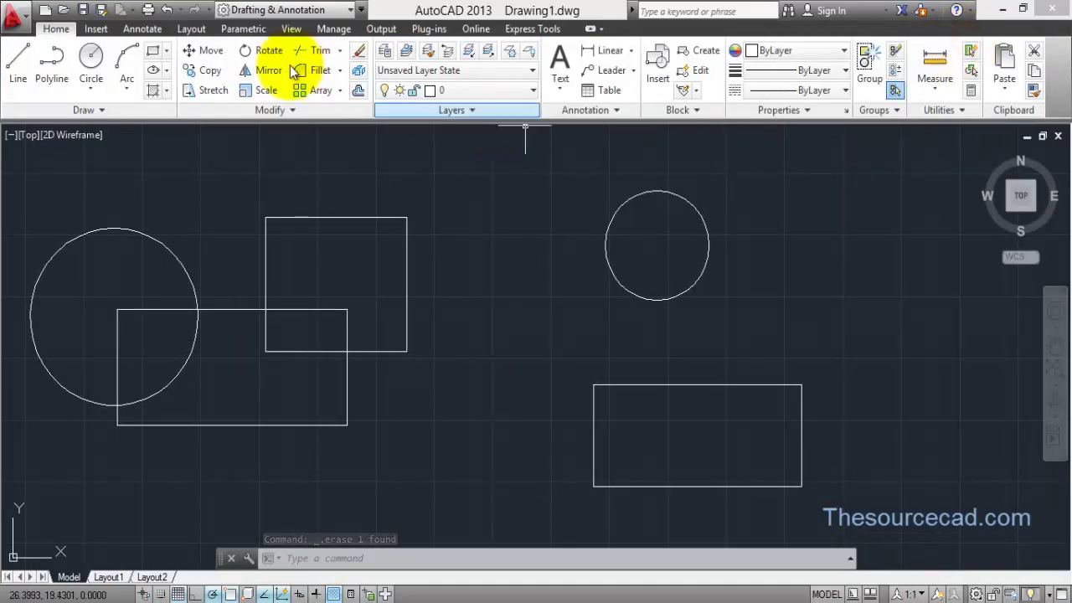
click(155, 89)
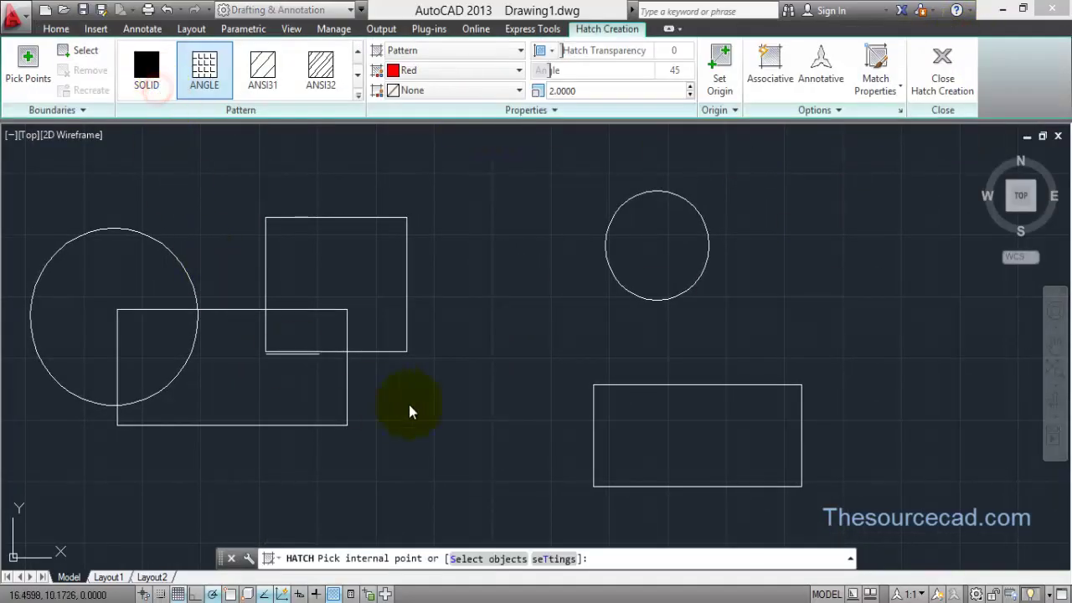
Fill the right circle with an associative red ANGLE hatch
click(650, 233)
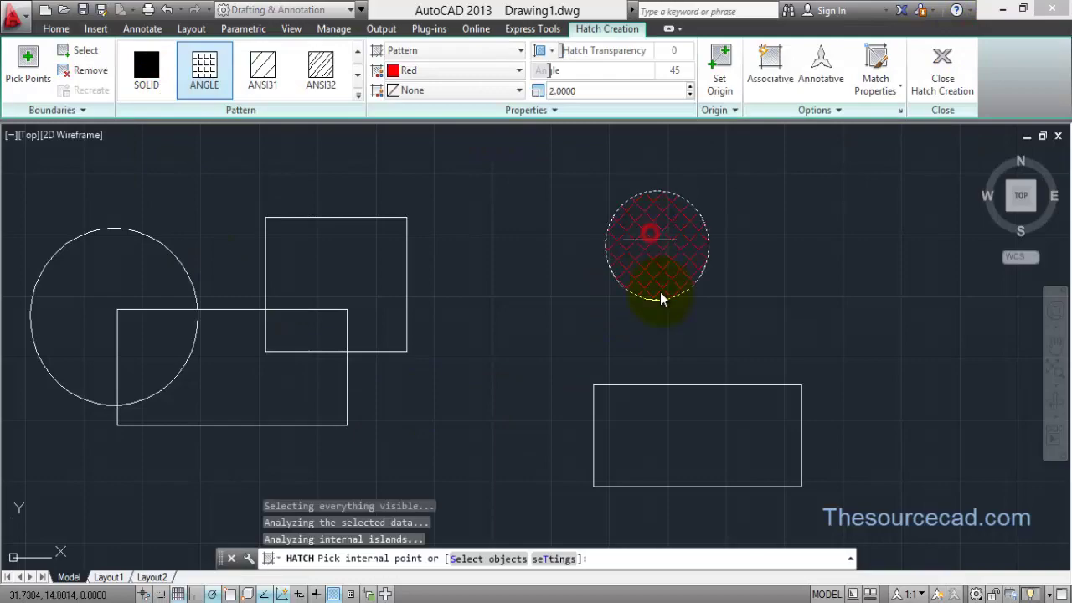
click(761, 60)
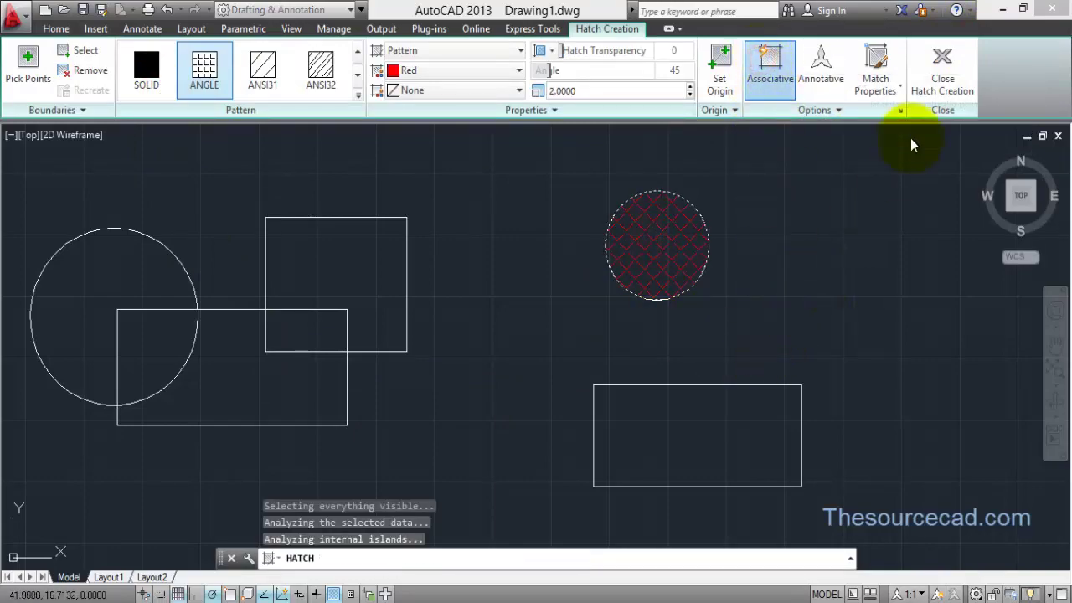
click(943, 62)
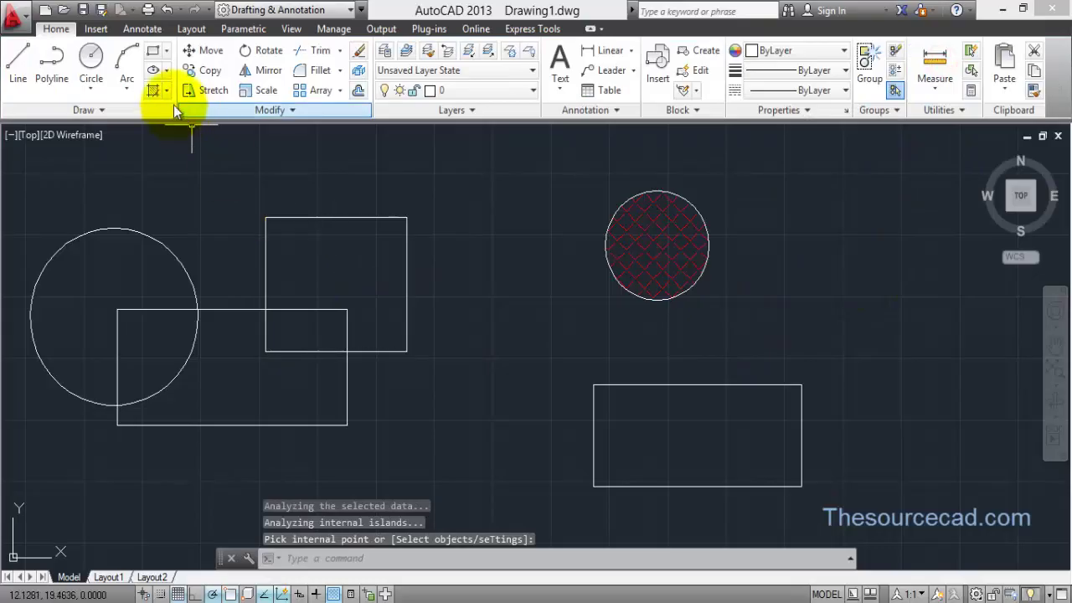
Fill the lower-right rectangle with a non-associative green hatch
click(154, 91)
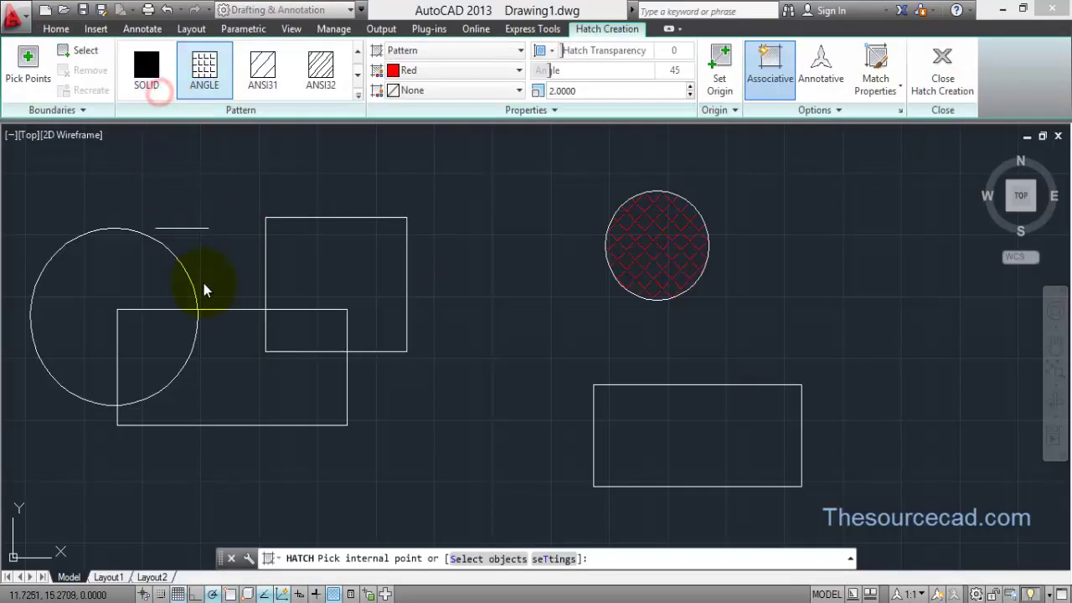
click(713, 432)
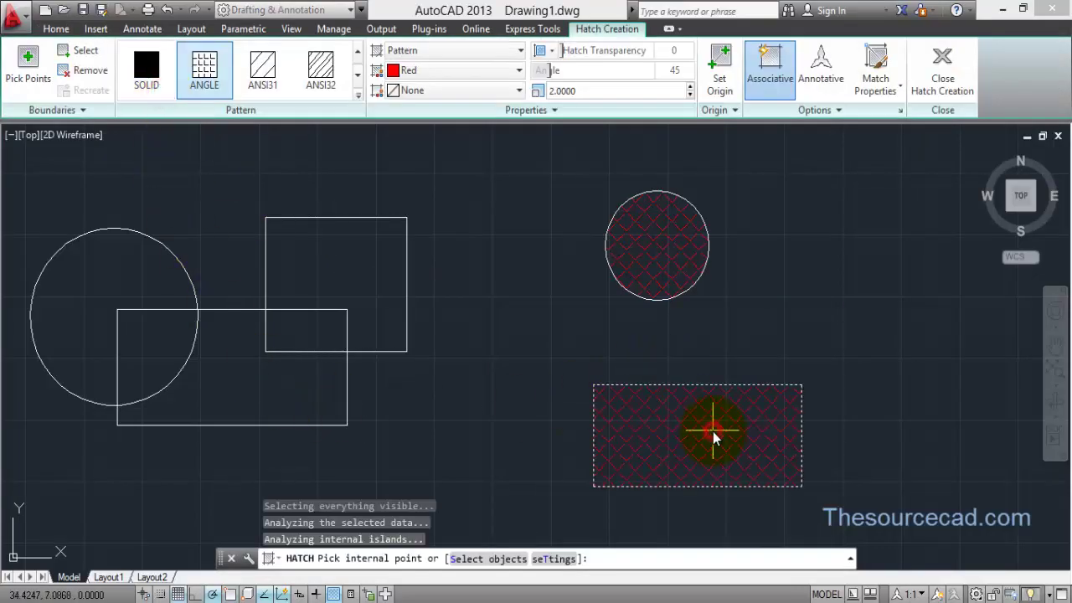
click(769, 71)
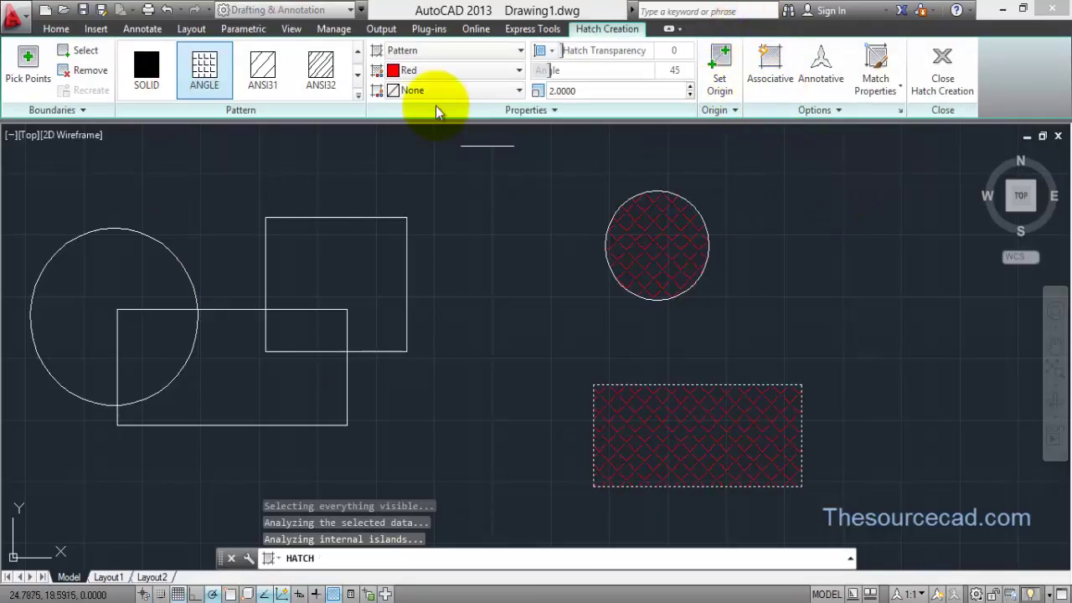
click(480, 74)
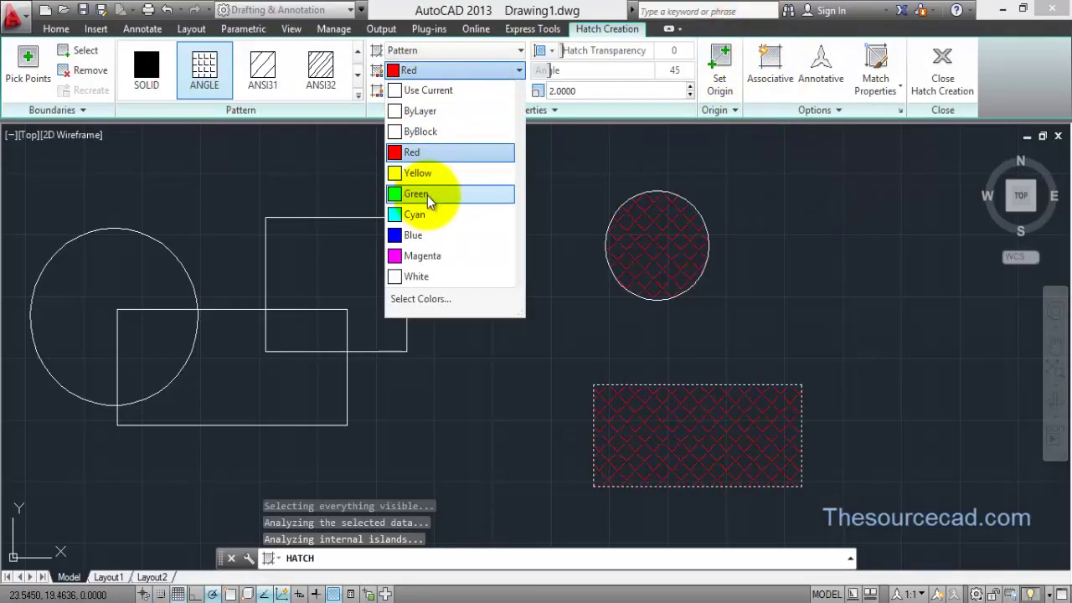
click(427, 195)
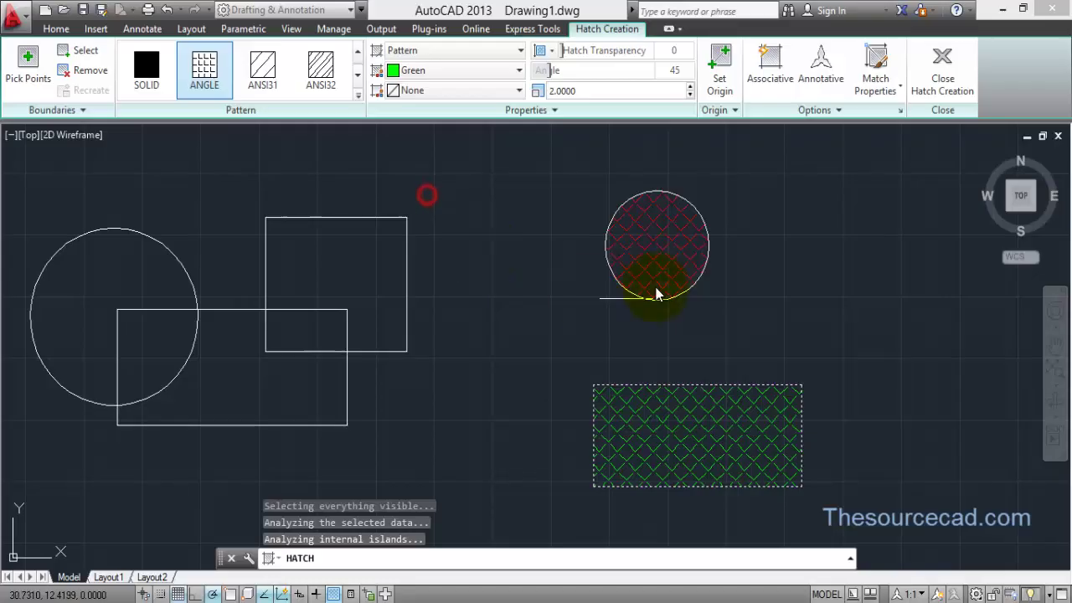
click(942, 75)
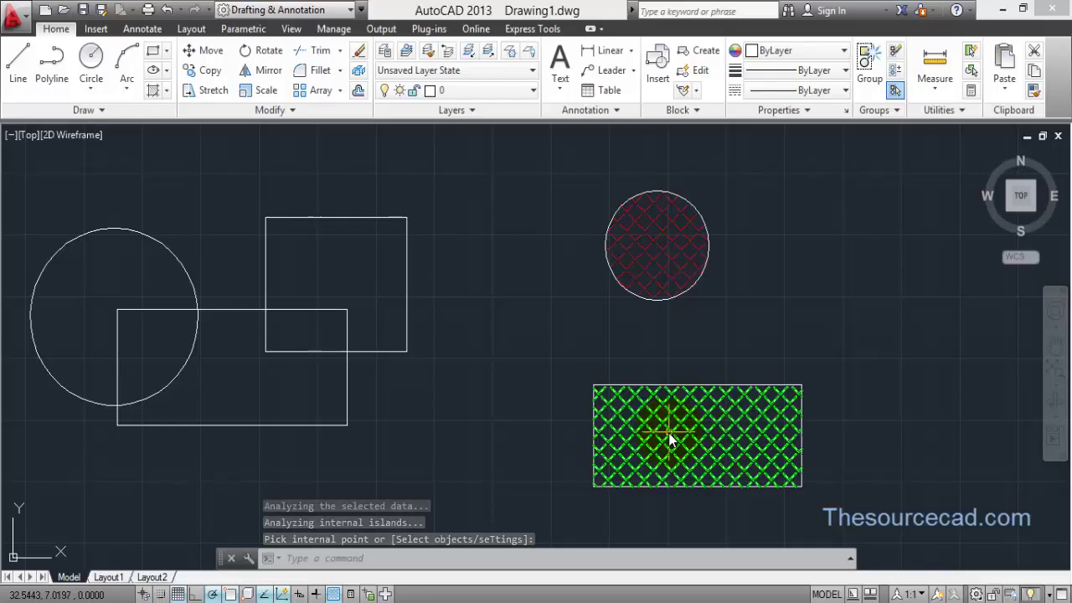
Enlarge the right circle with its quadrant grip, its associative red hatch growing along
click(742, 438)
key(Return)
middle_drag(735, 340, 723, 312)
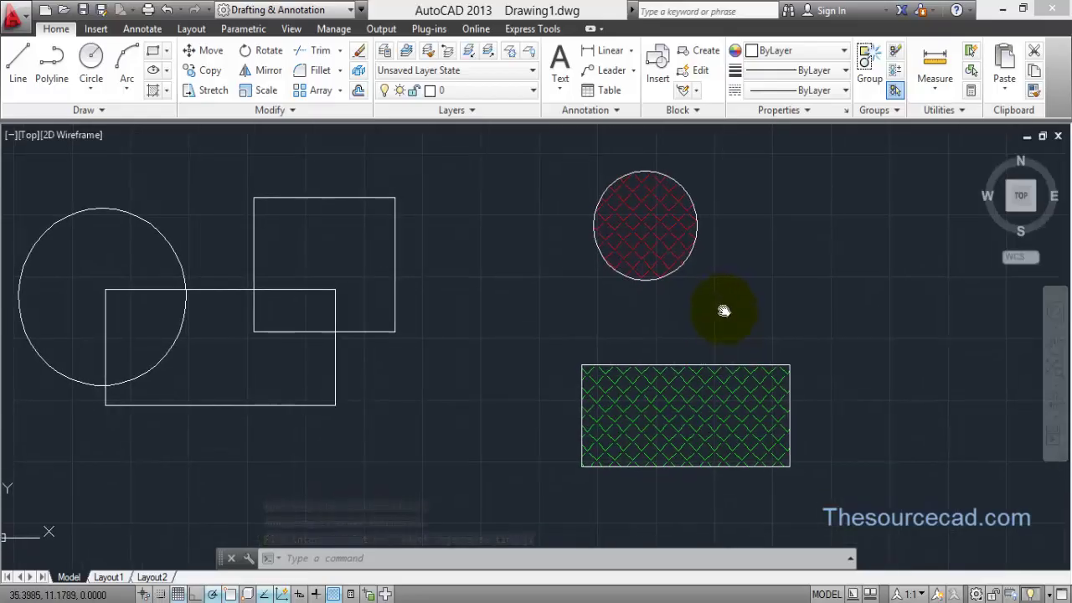
click(696, 212)
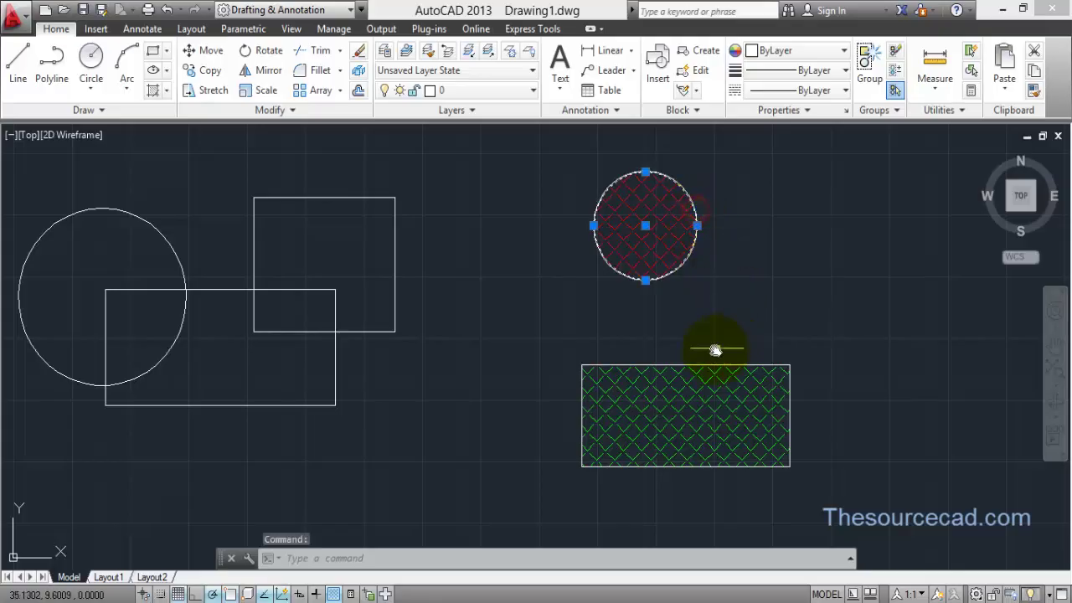
click(697, 226)
click(726, 225)
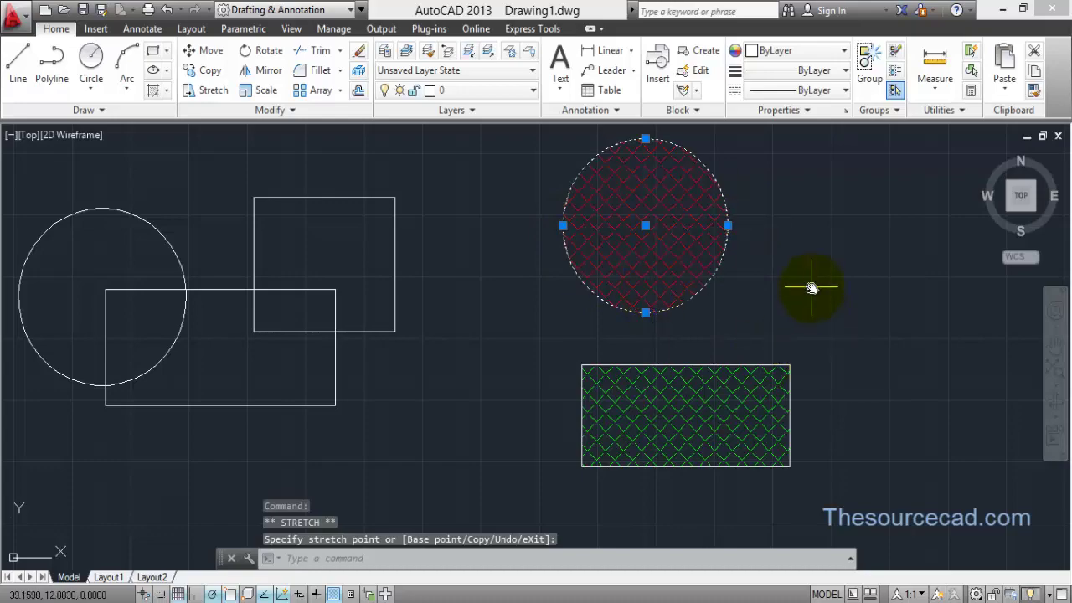
key(Escape)
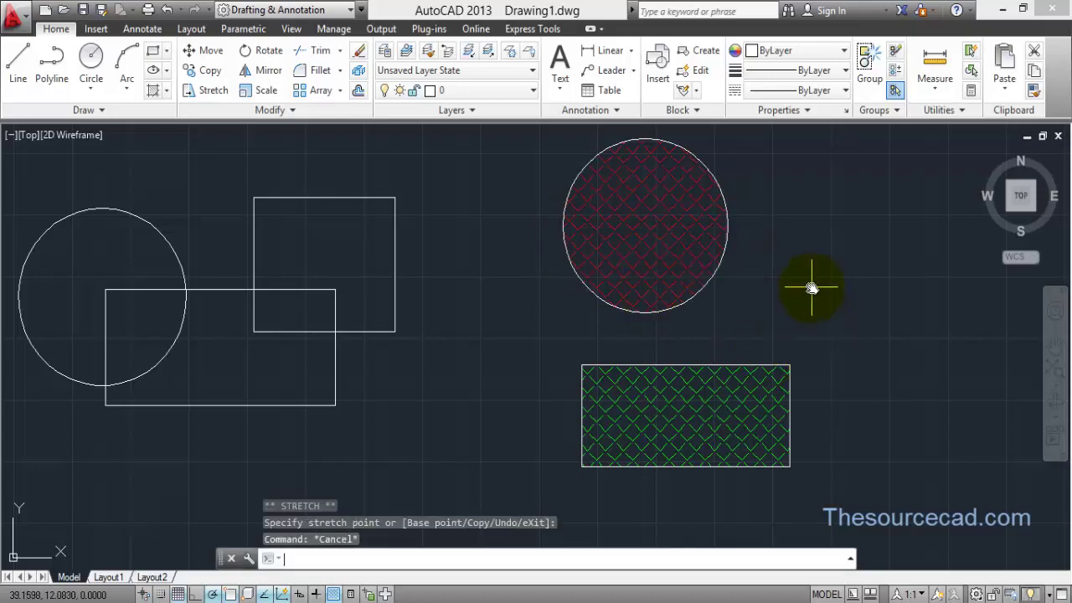
Stretch the hatched rectangle's right and top edges, then undo to restore its original size
click(764, 363)
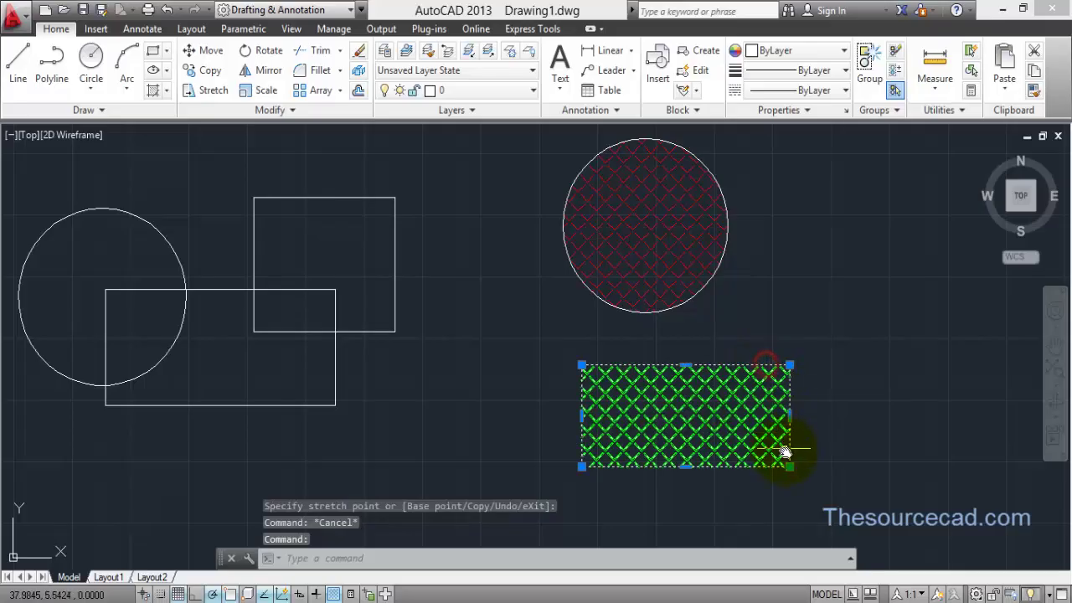
click(791, 417)
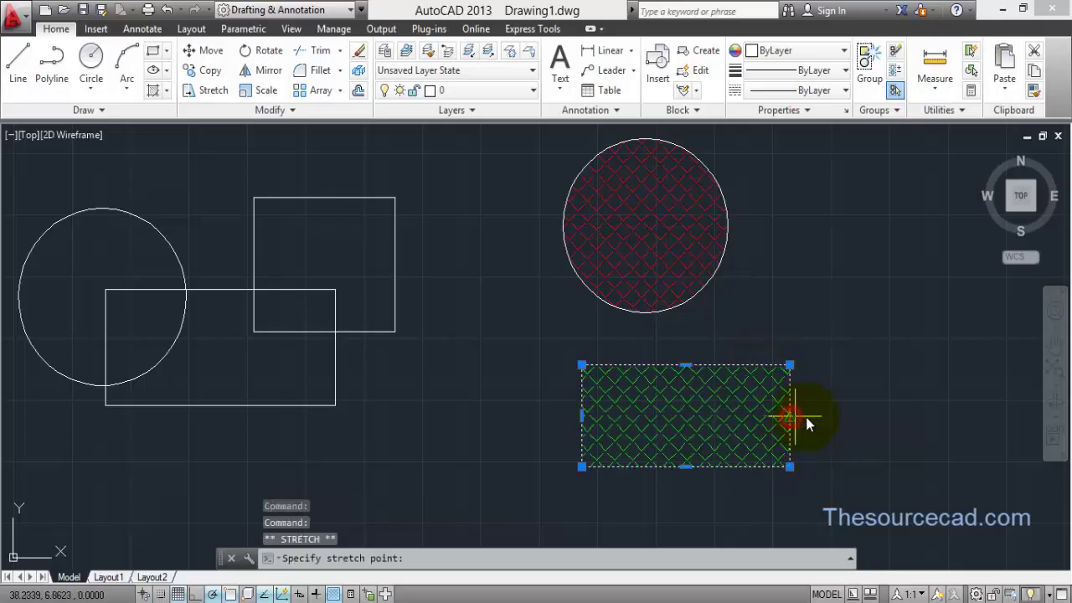
click(850, 418)
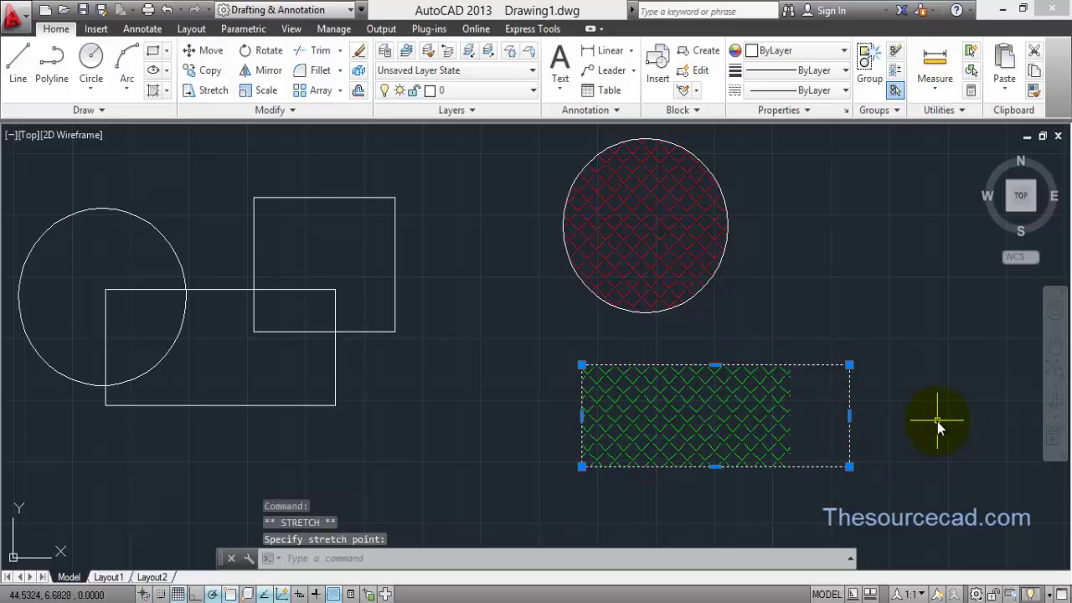
key(Escape)
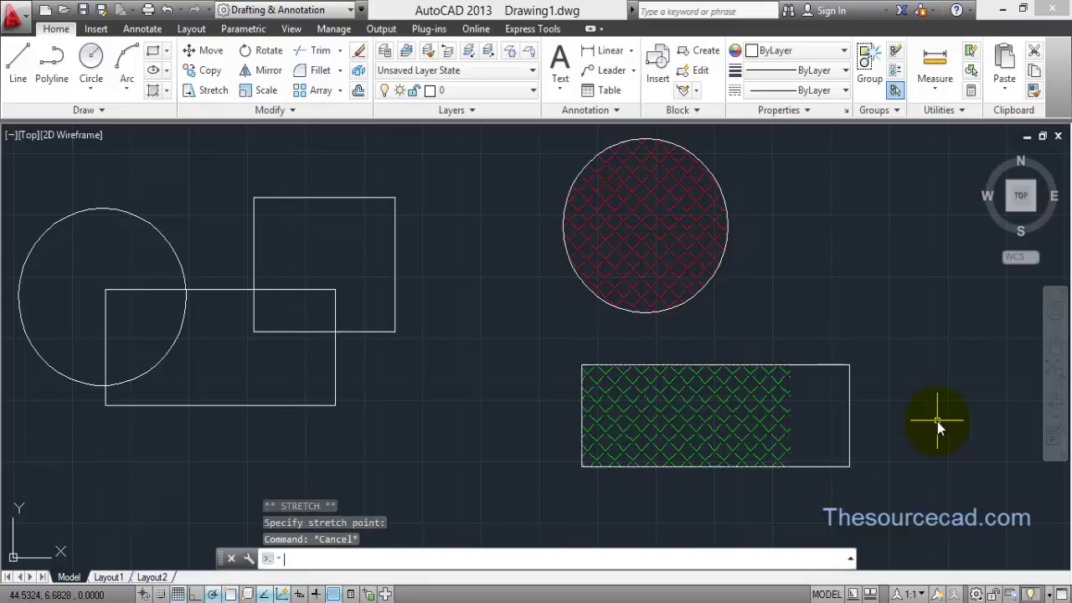
click(821, 365)
click(715, 365)
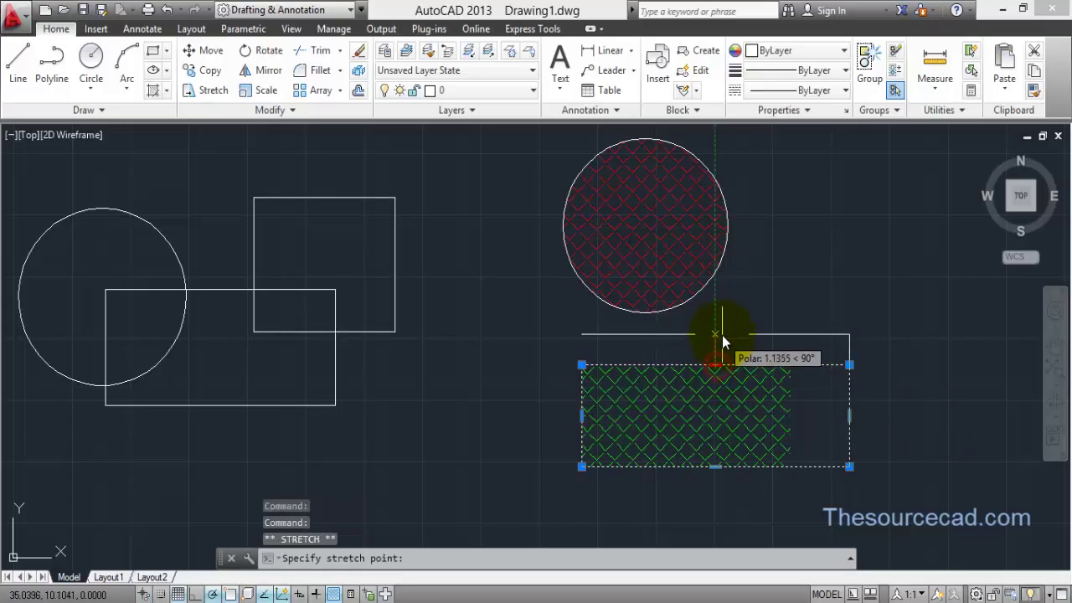
click(720, 334)
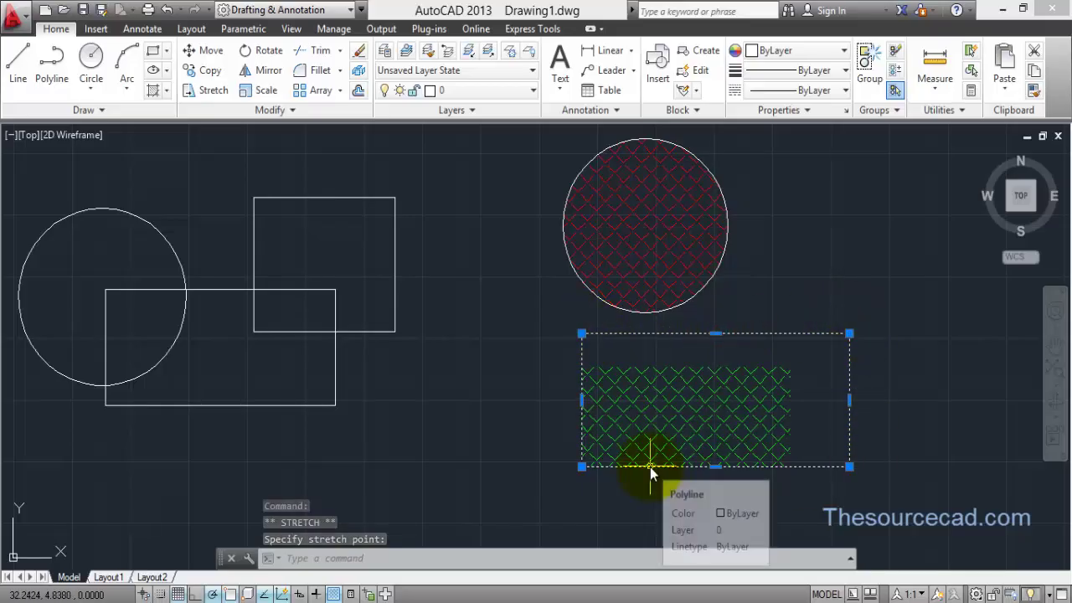
key(Escape)
key(Escape)
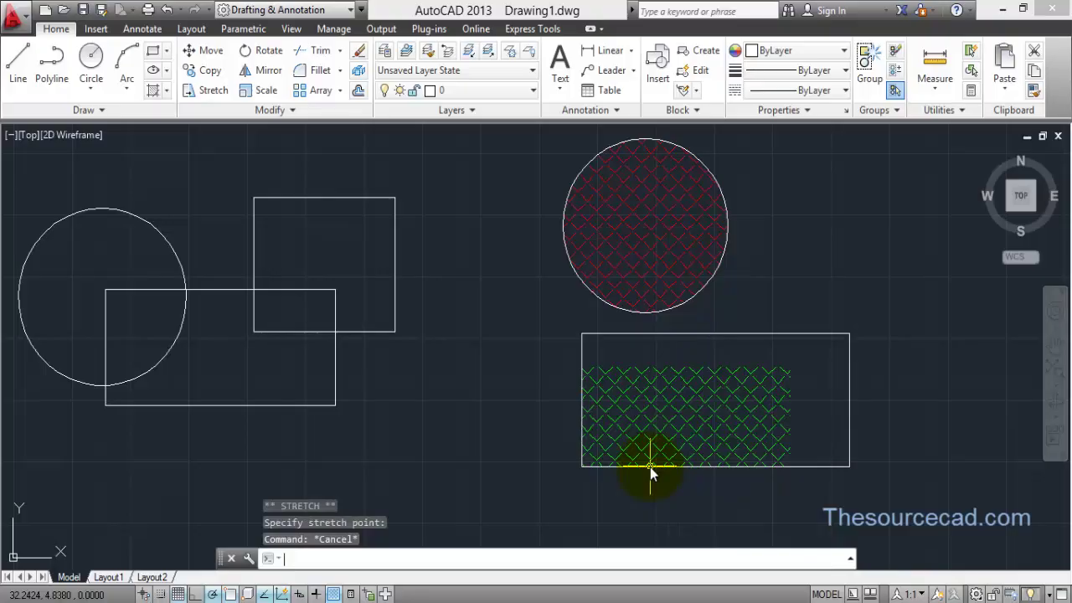
key(ctrl+z)
key(ctrl+z)
Erase the rectangle's green hatch and the circle's red hatch
click(704, 416)
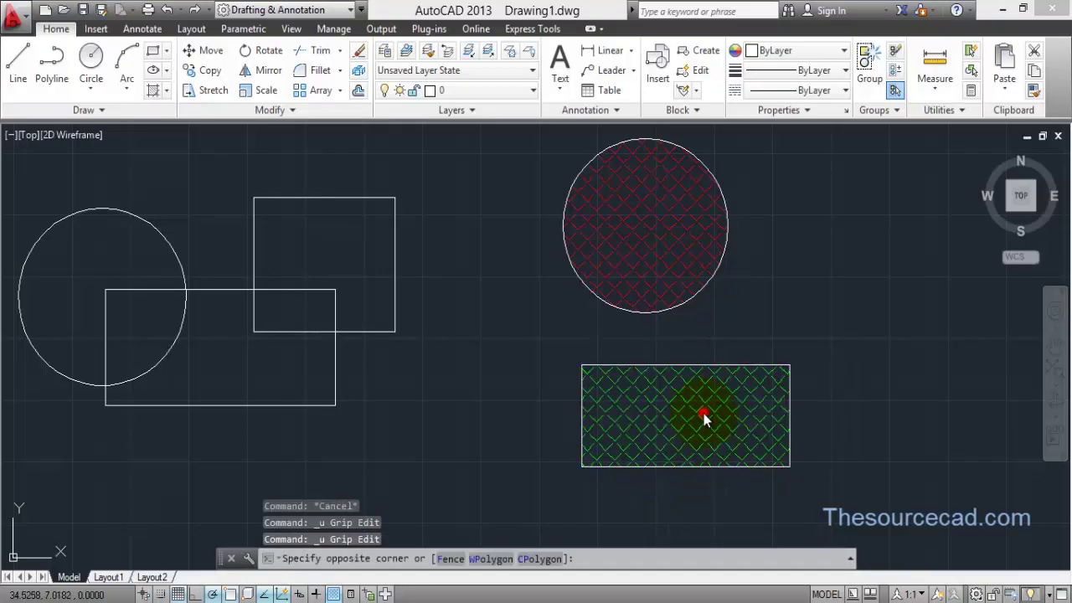
click(646, 310)
click(643, 237)
key(Delete)
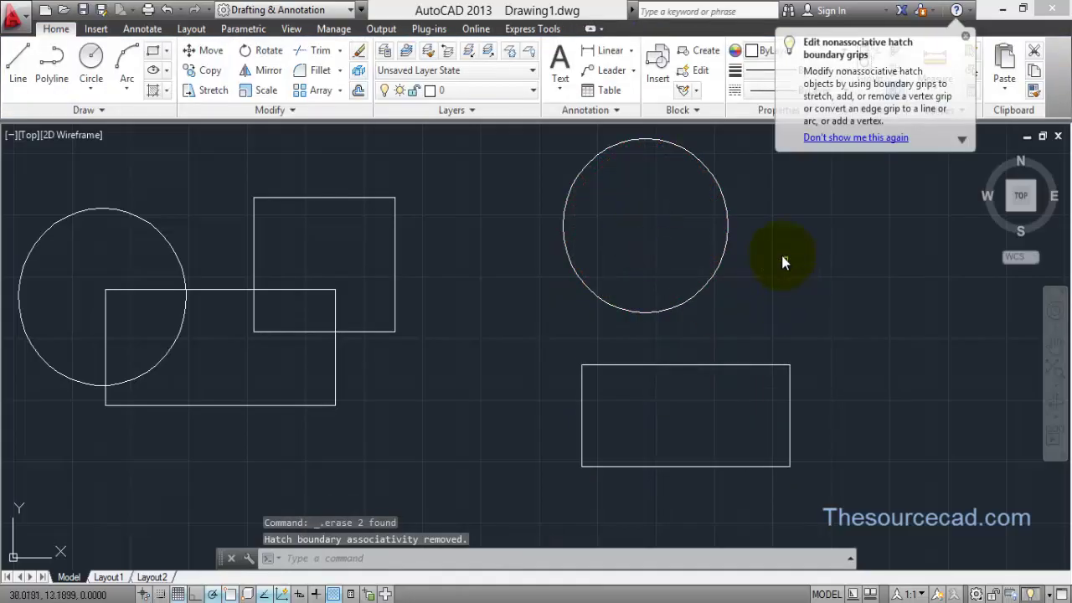
Start a new green ANGLE hatch at 45° and scale 2 with Annotative turned on
middle_drag(414, 351, 467, 363)
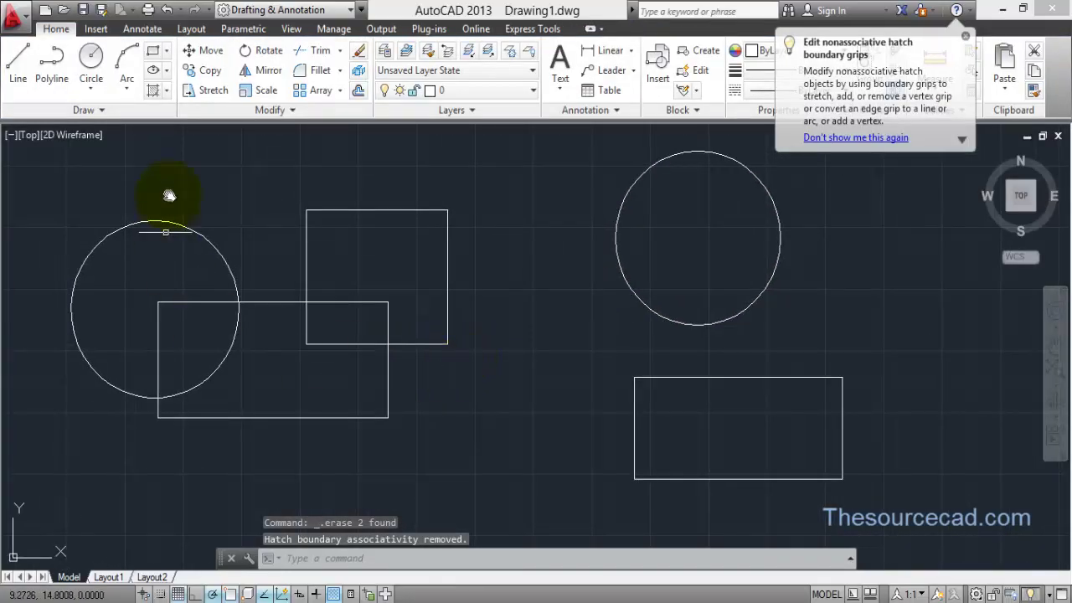
click(153, 90)
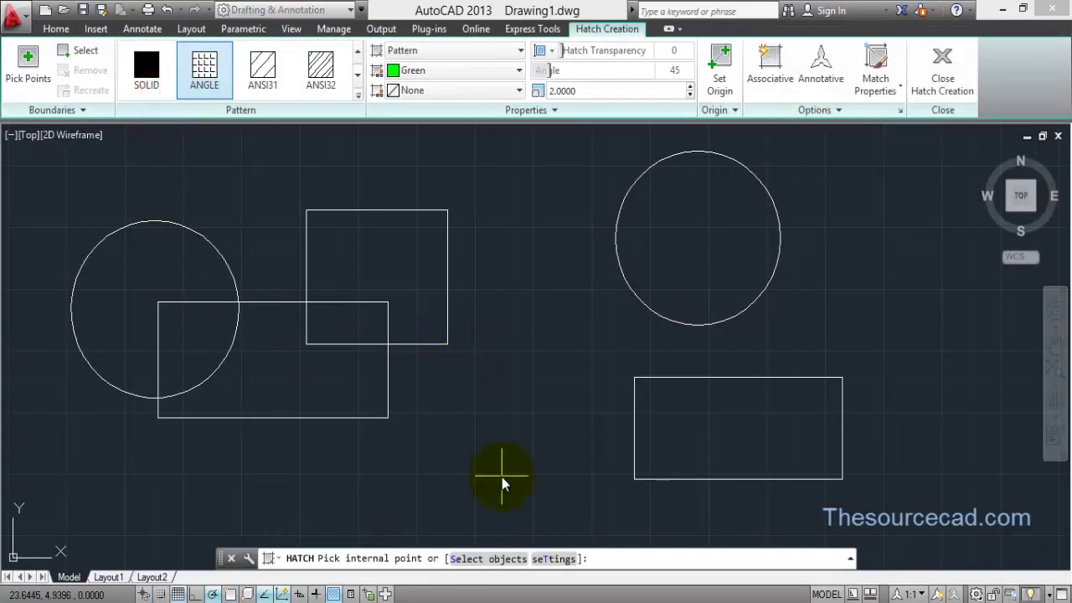
click(825, 75)
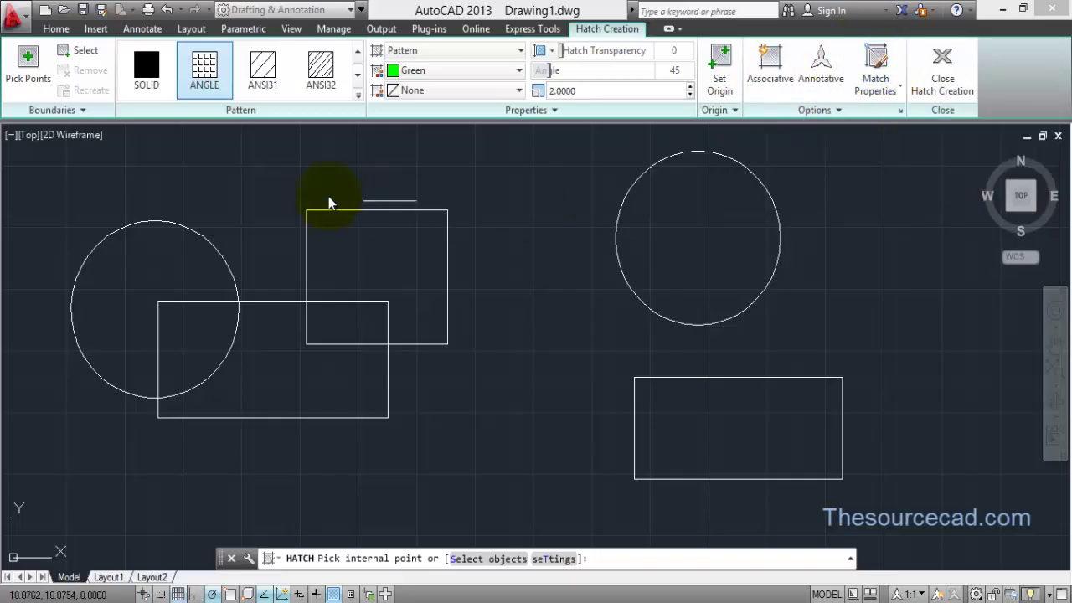
Hatch the left circle with green ANGLE, then the upper square with red ANSI31 at 0°
click(137, 264)
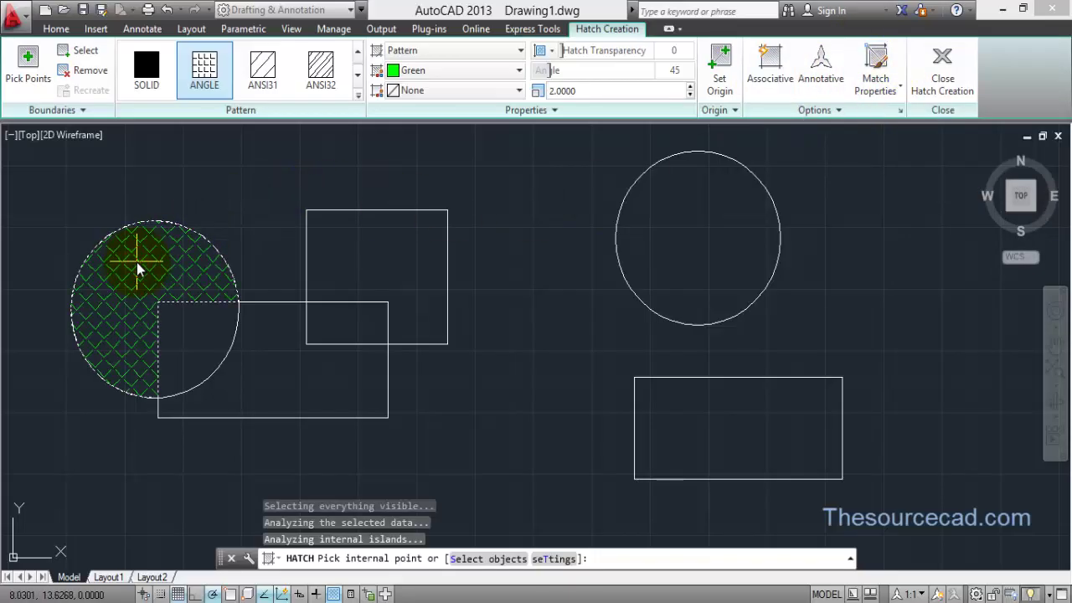
click(938, 63)
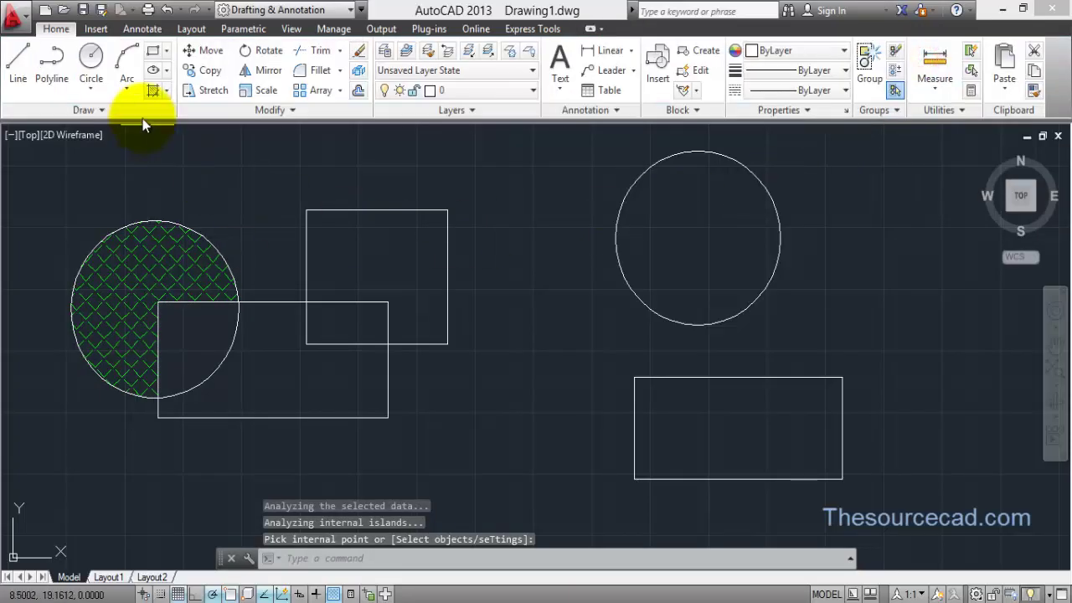
click(152, 90)
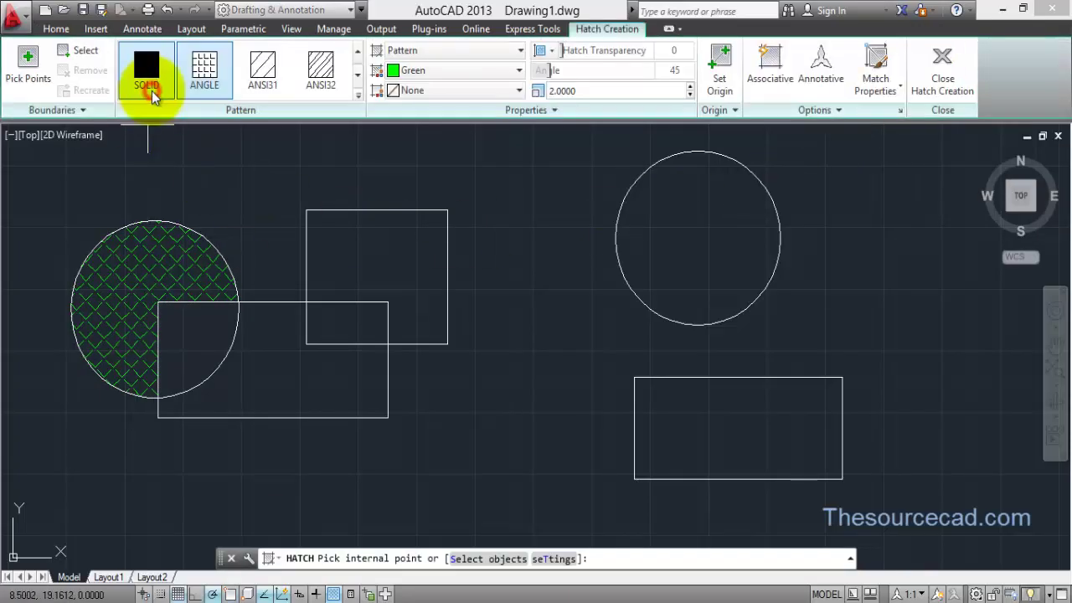
click(454, 71)
click(412, 150)
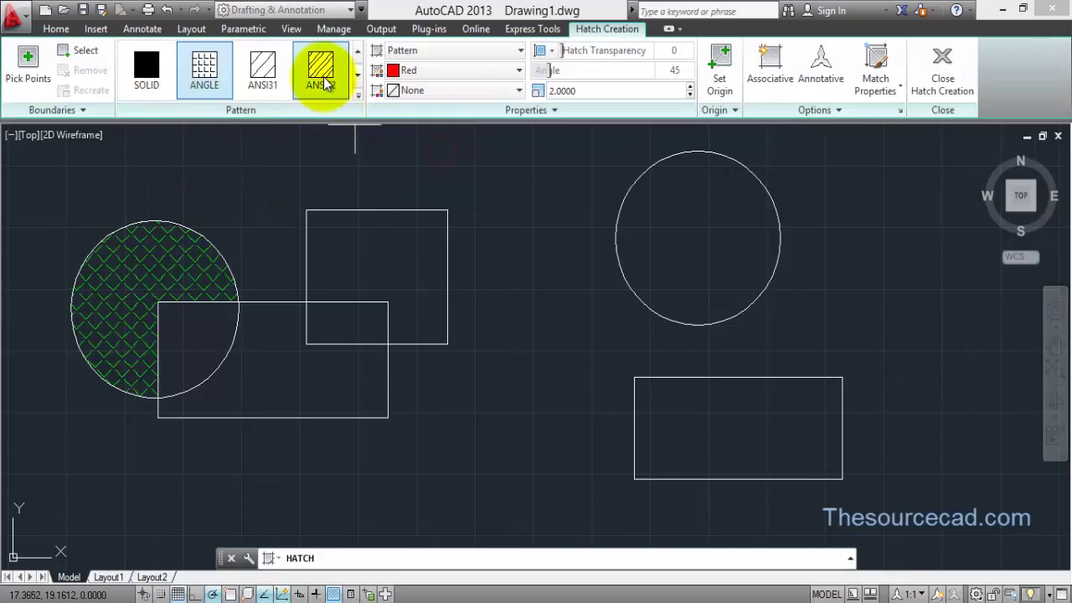
click(262, 67)
click(375, 263)
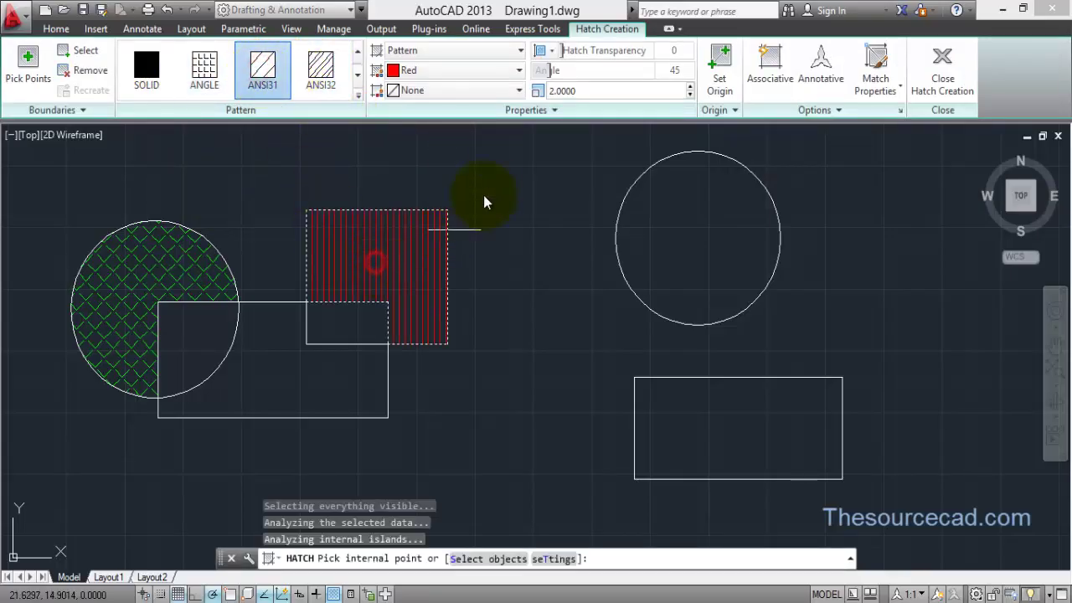
click(676, 71)
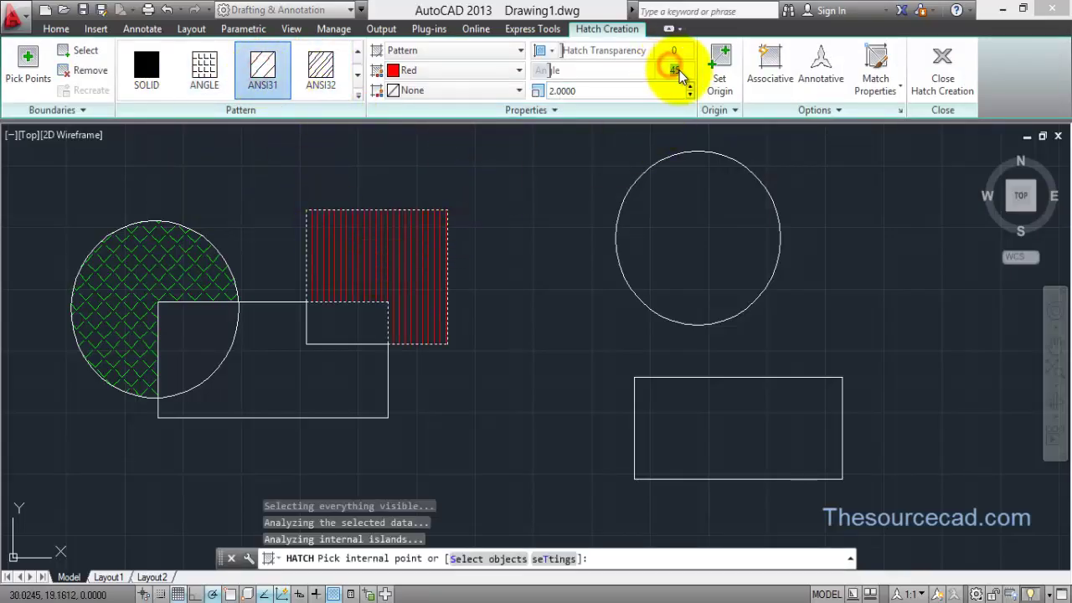
text(0)
key(Return)
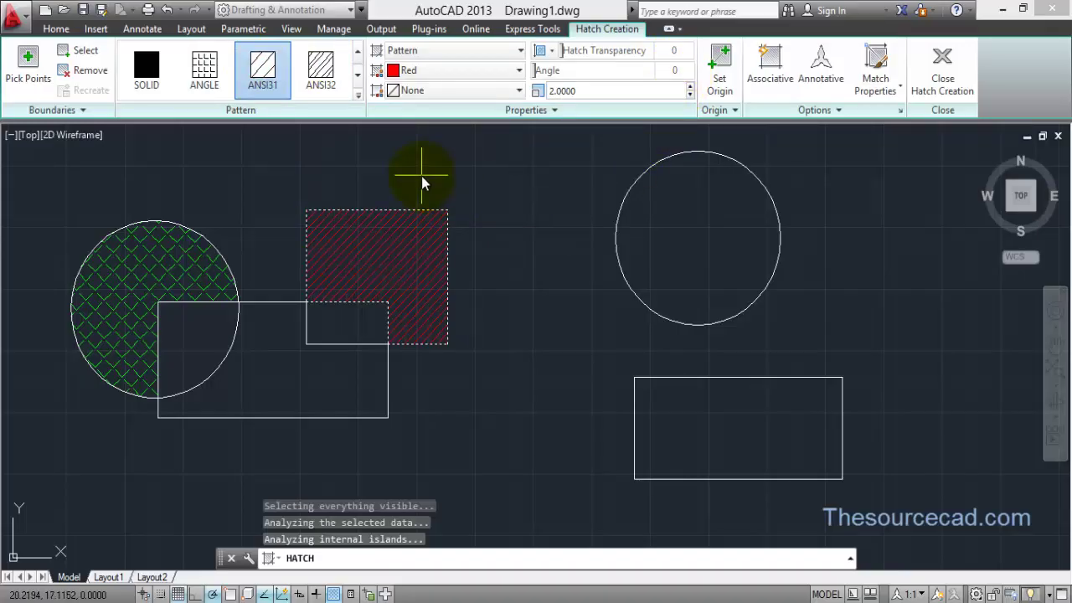
key(Return)
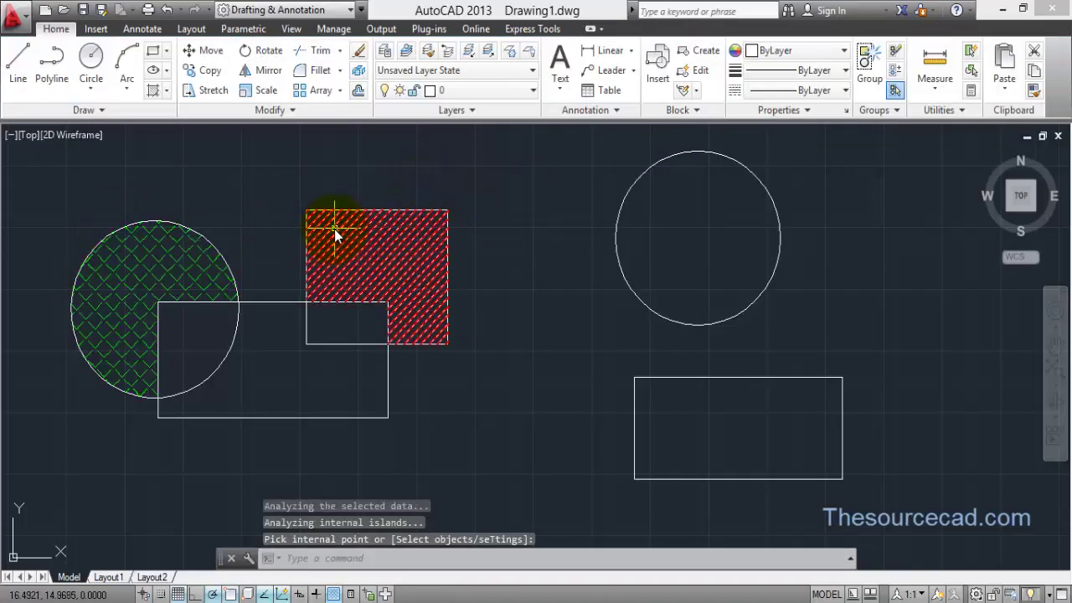
Fill the lower rectangle's open area with a yellow AR-BRSTD brick hatch at scale 0.25
click(155, 90)
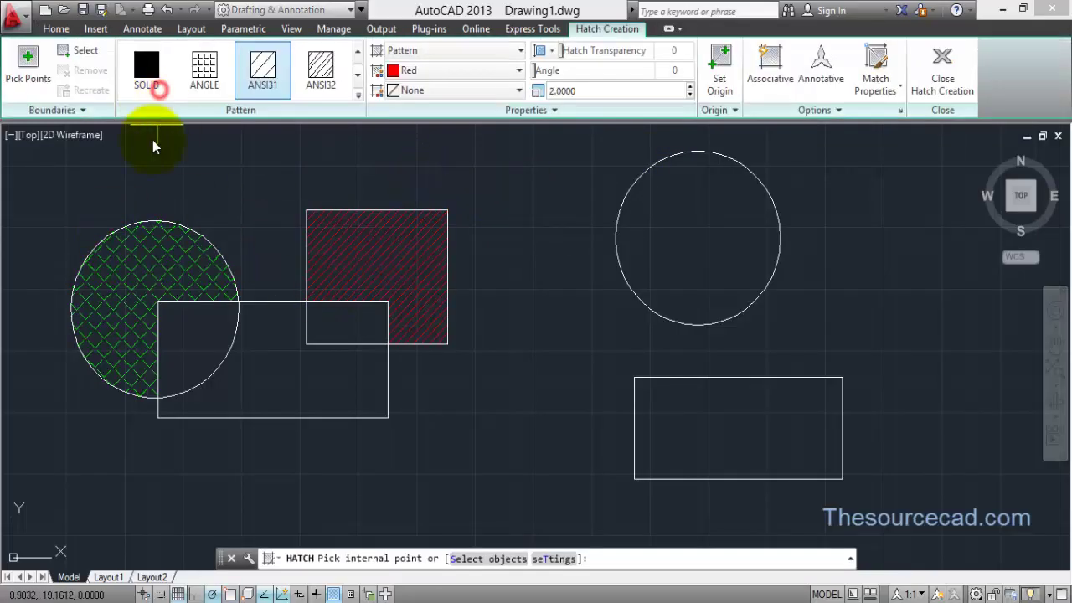
click(357, 95)
click(270, 249)
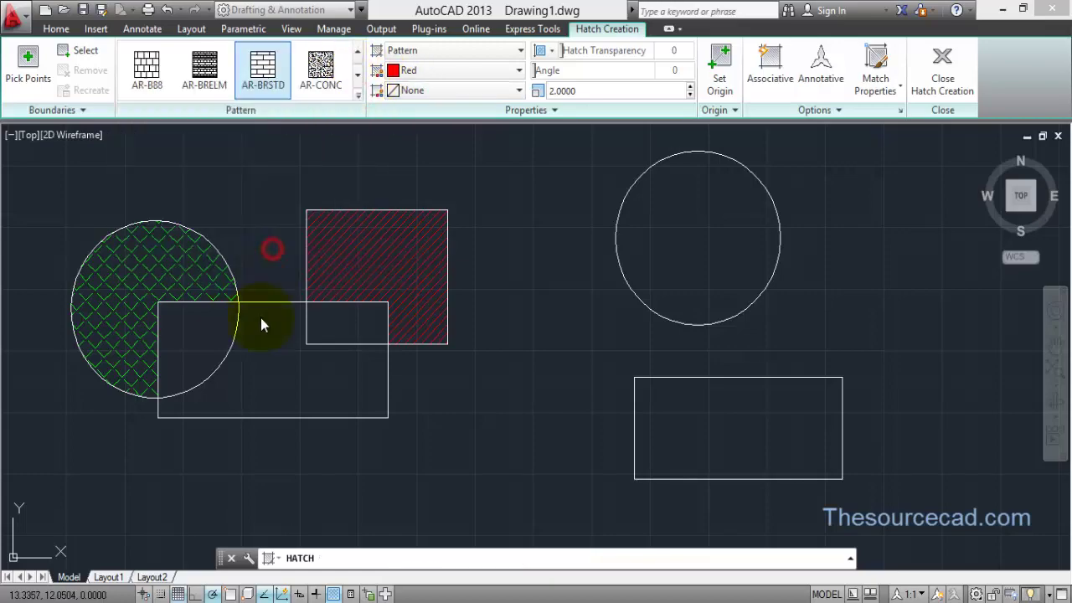
click(482, 72)
click(454, 176)
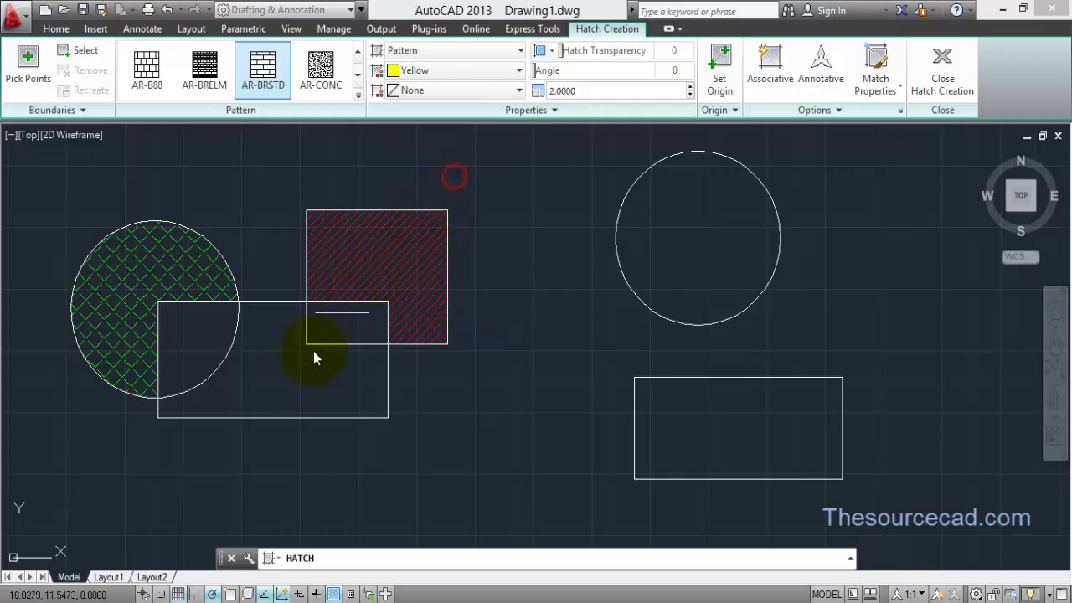
click(290, 378)
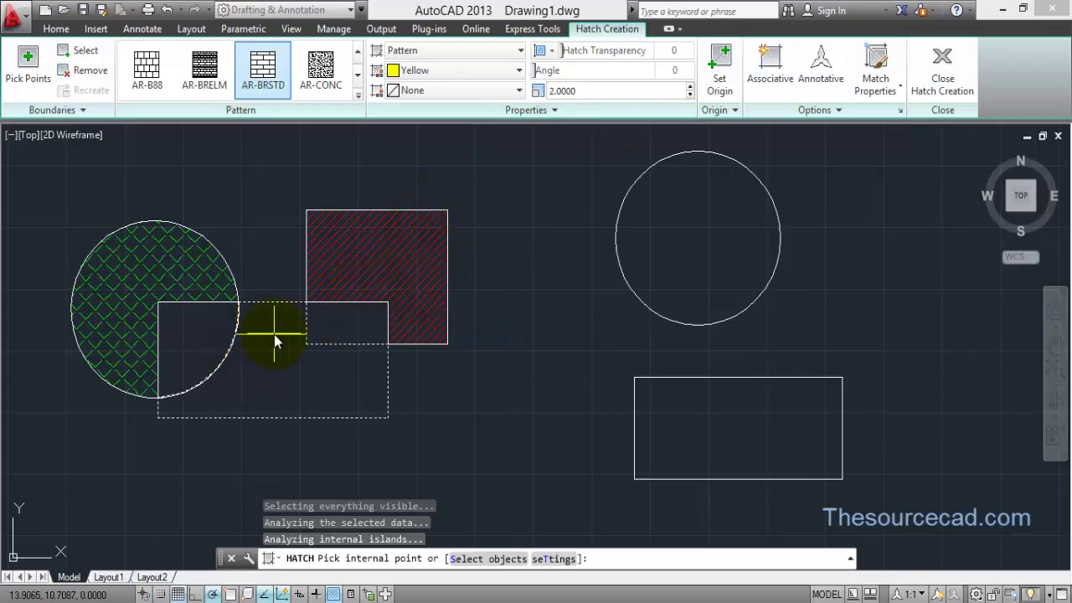
click(578, 92)
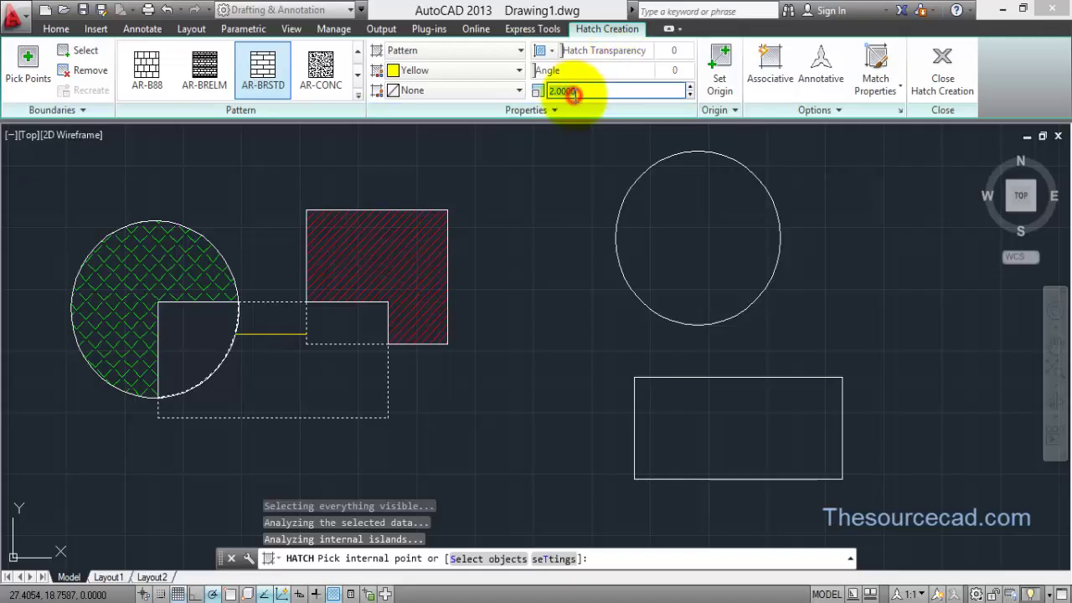
key(Return)
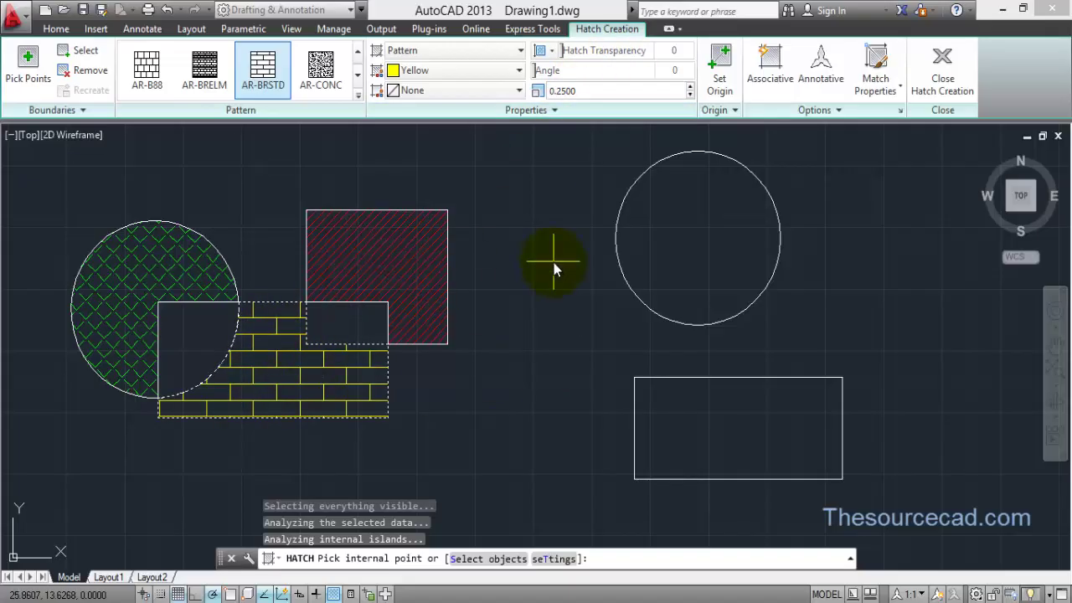
click(936, 79)
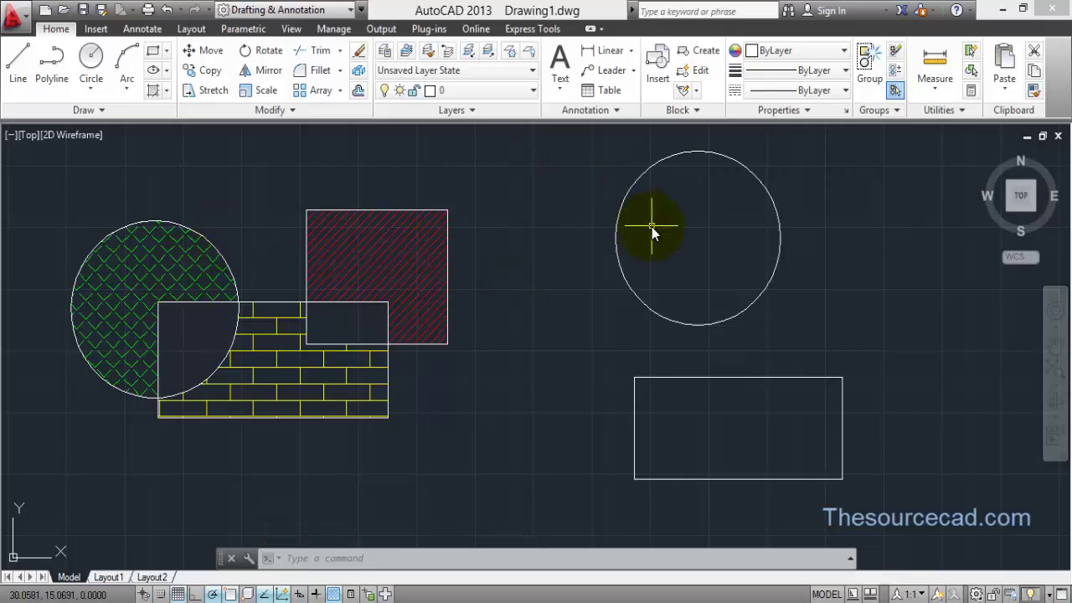
Match the yellow brick hatch's properties to fill the right circle
click(155, 91)
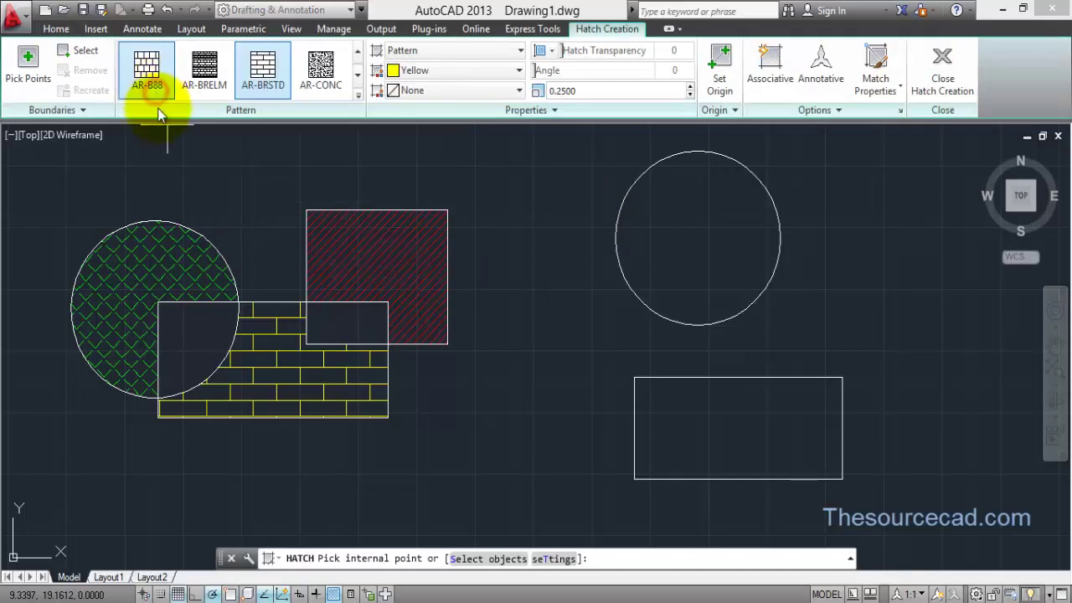
click(881, 61)
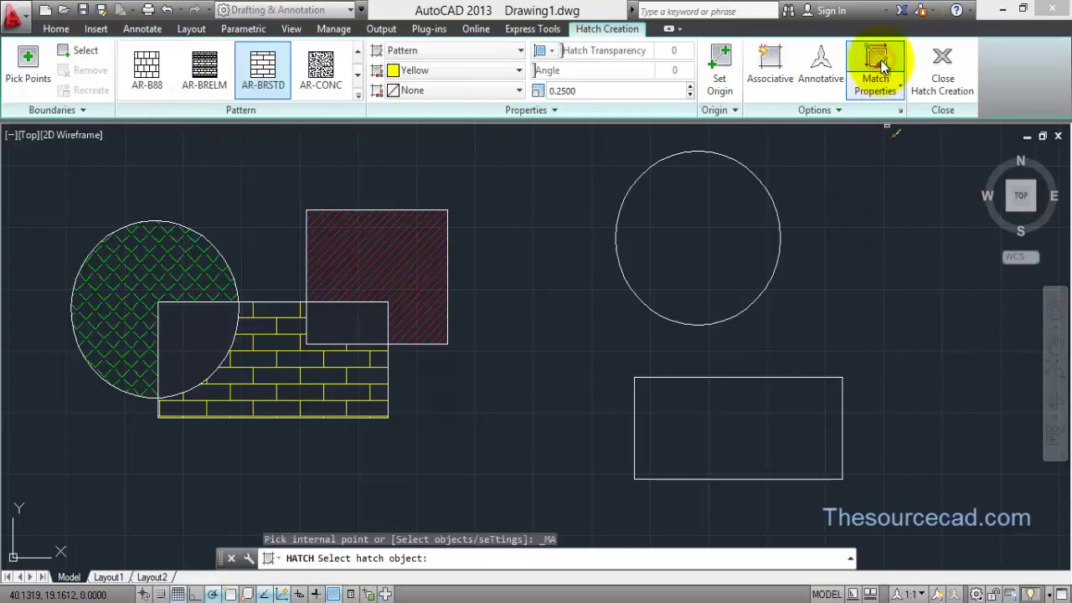
click(278, 333)
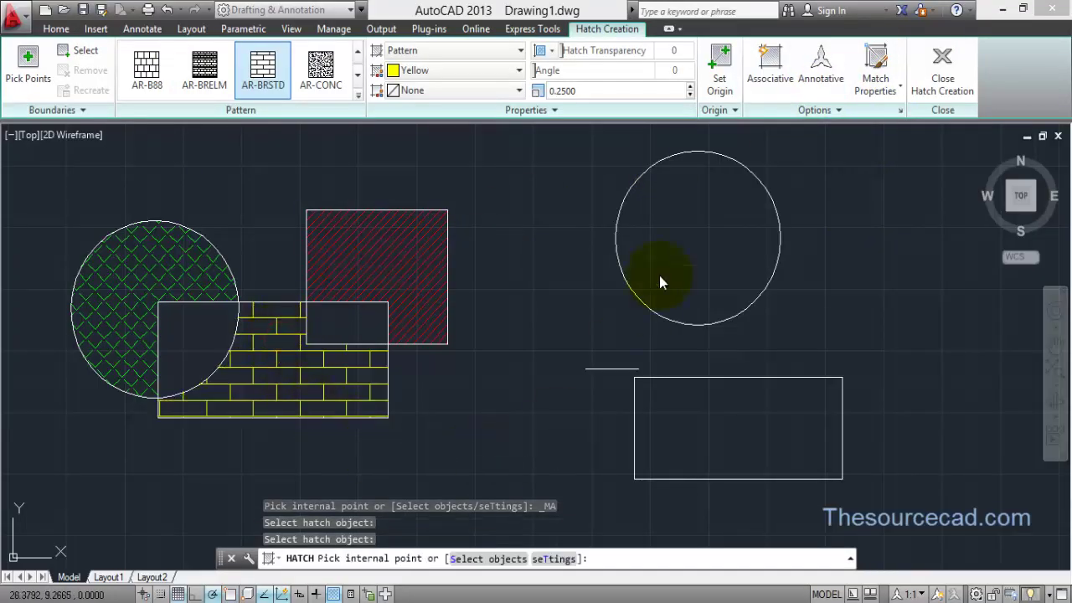
click(686, 219)
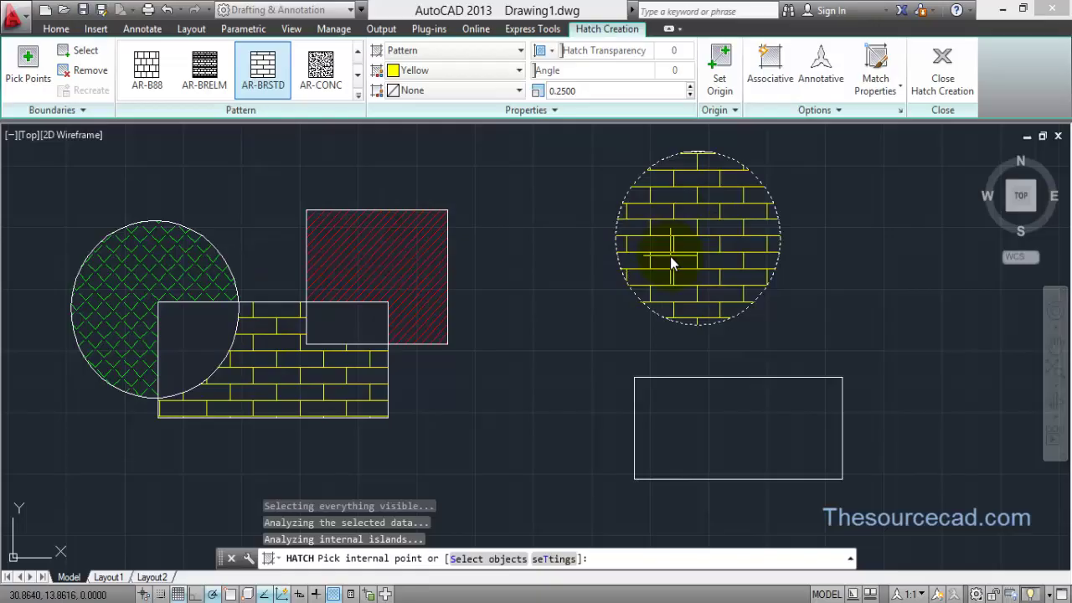
key(Return)
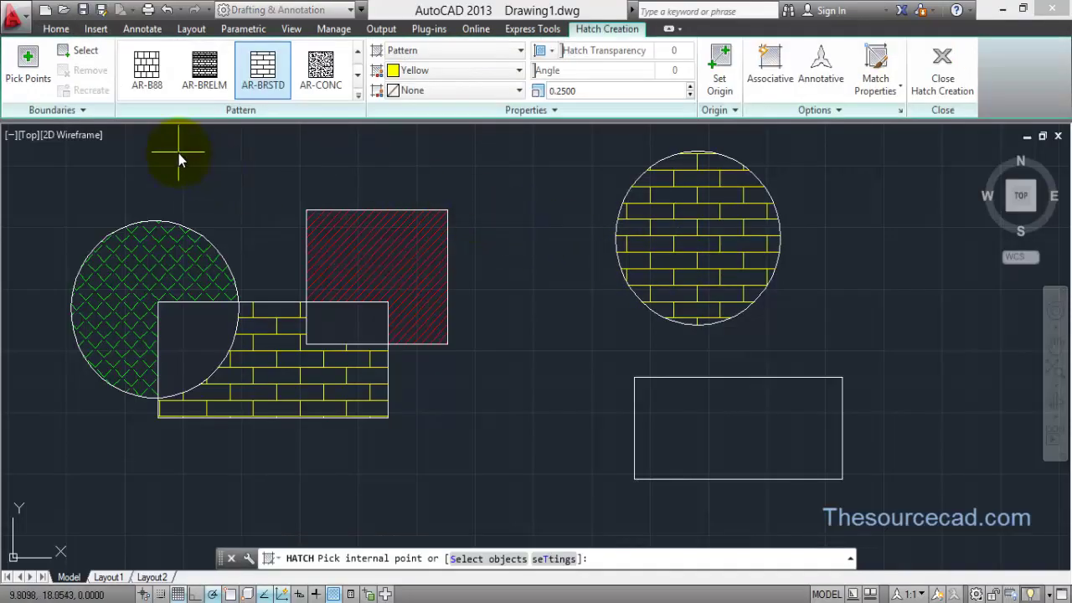
Match the left circle's green ANGLE hatch to fill the lower-right rectangle
click(875, 71)
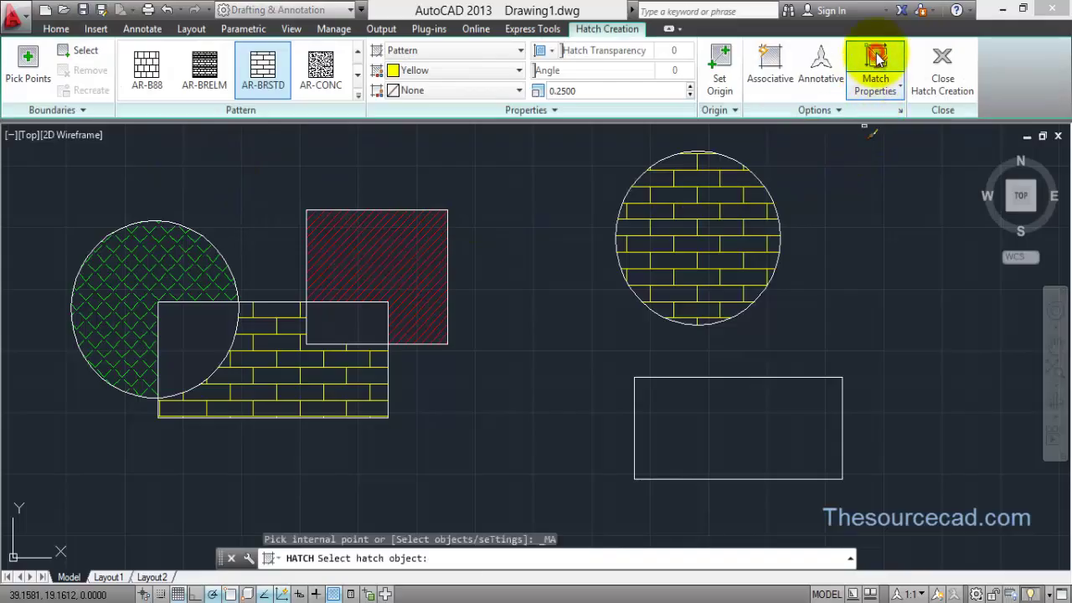
click(166, 238)
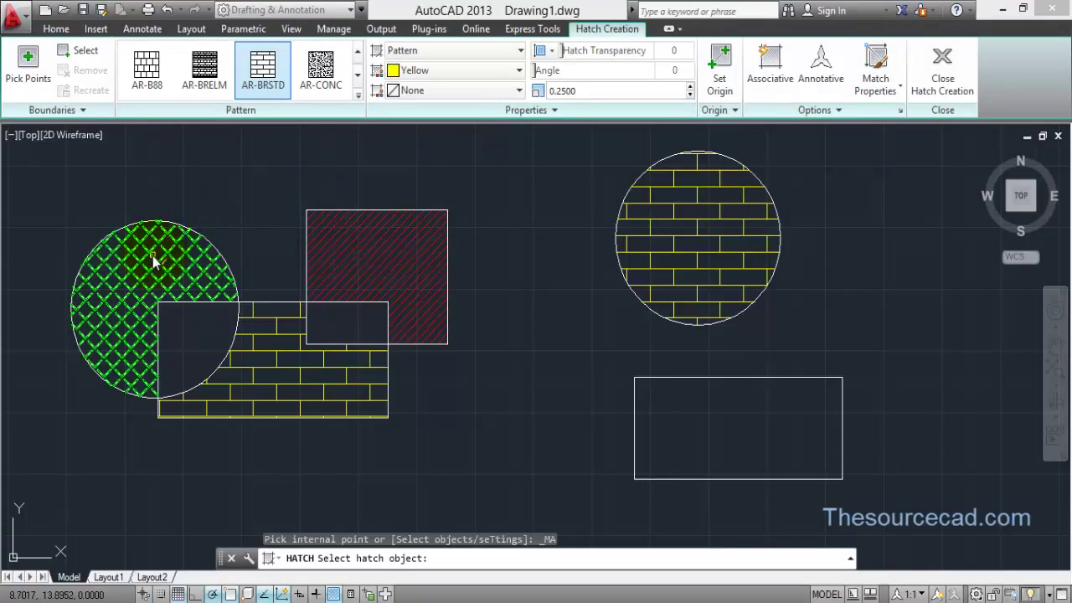
click(152, 255)
click(747, 433)
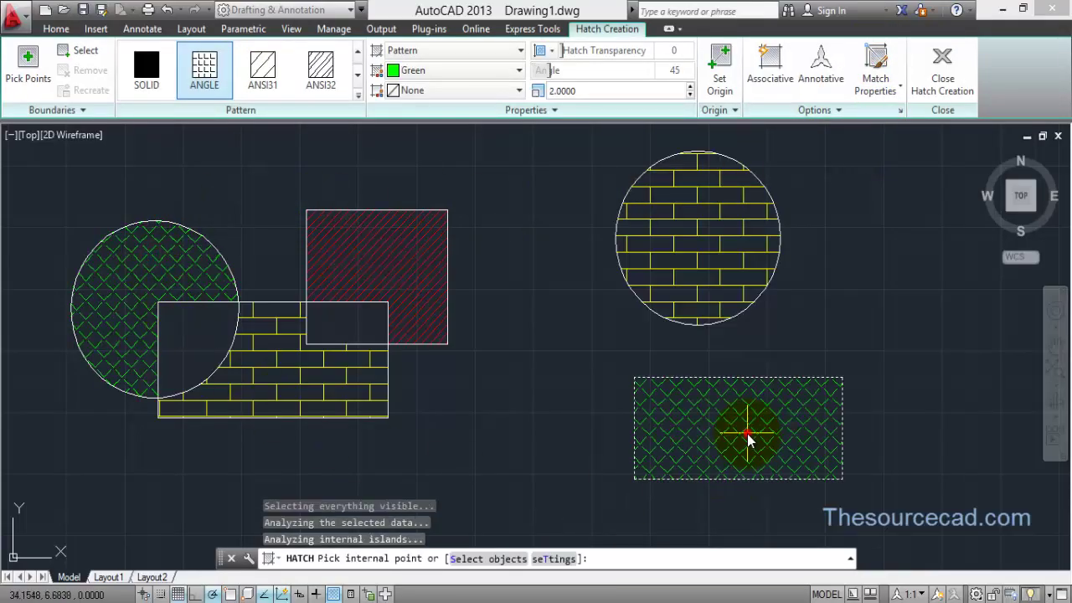
key(Return)
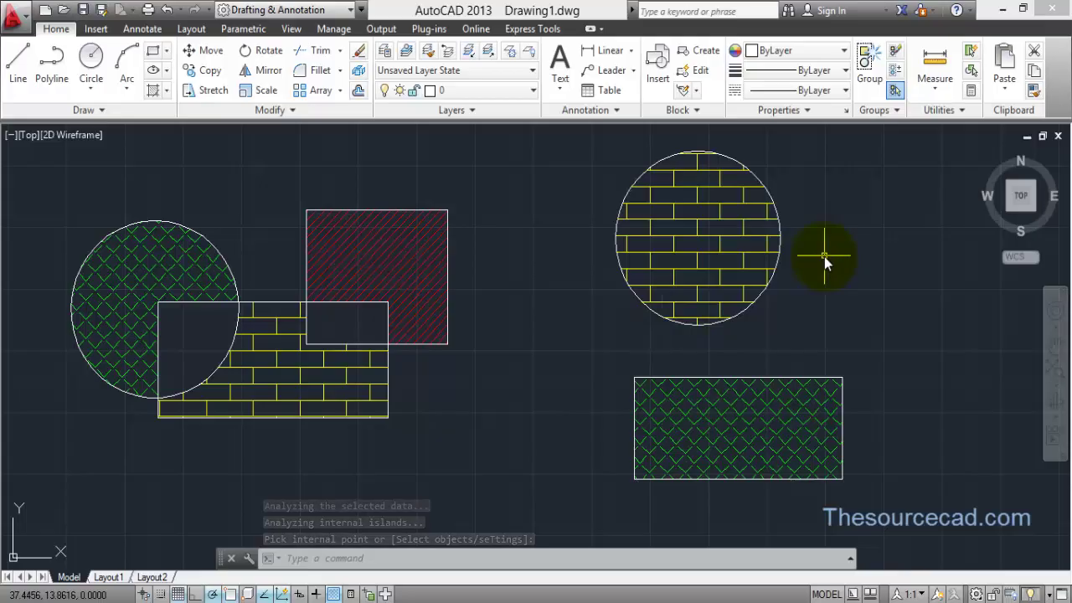
Select all five hatches with Select Similar from the brick hatch and delete them
click(182, 257)
key(Escape)
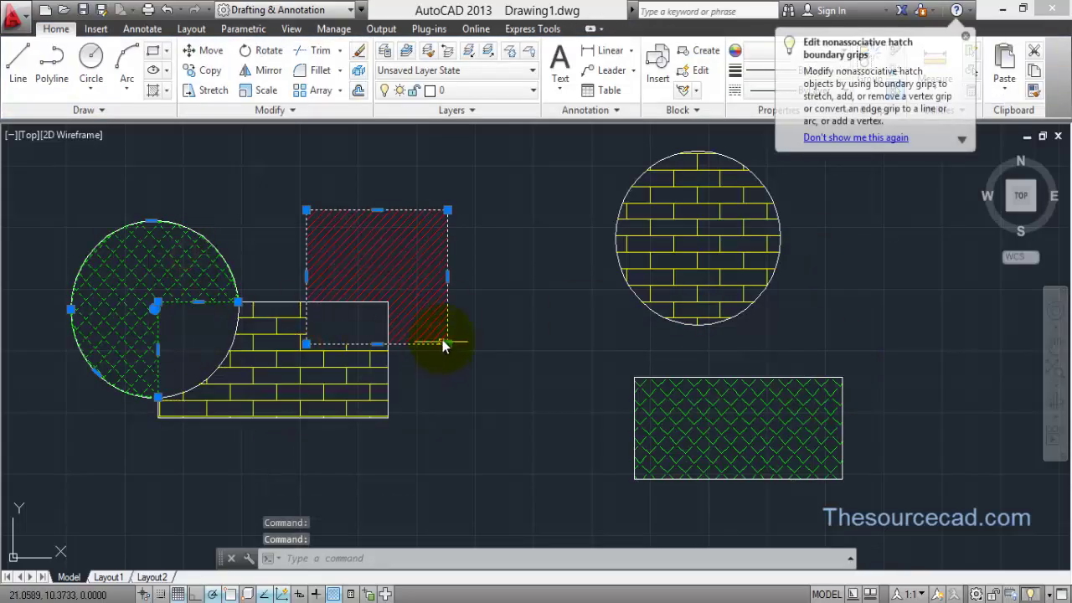
click(270, 354)
right_click(550, 267)
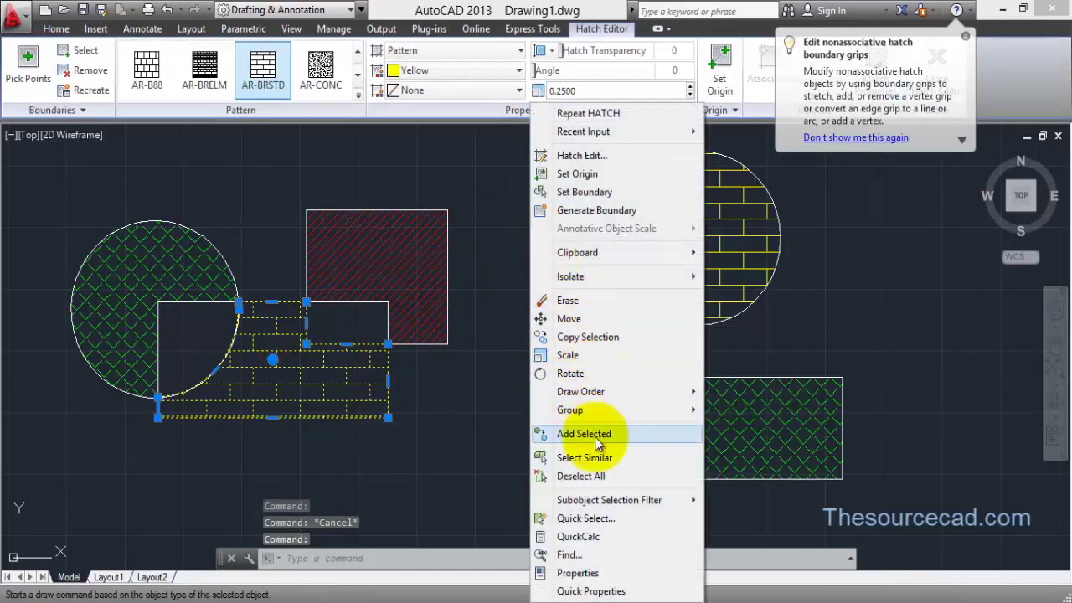
click(577, 457)
key(Delete)
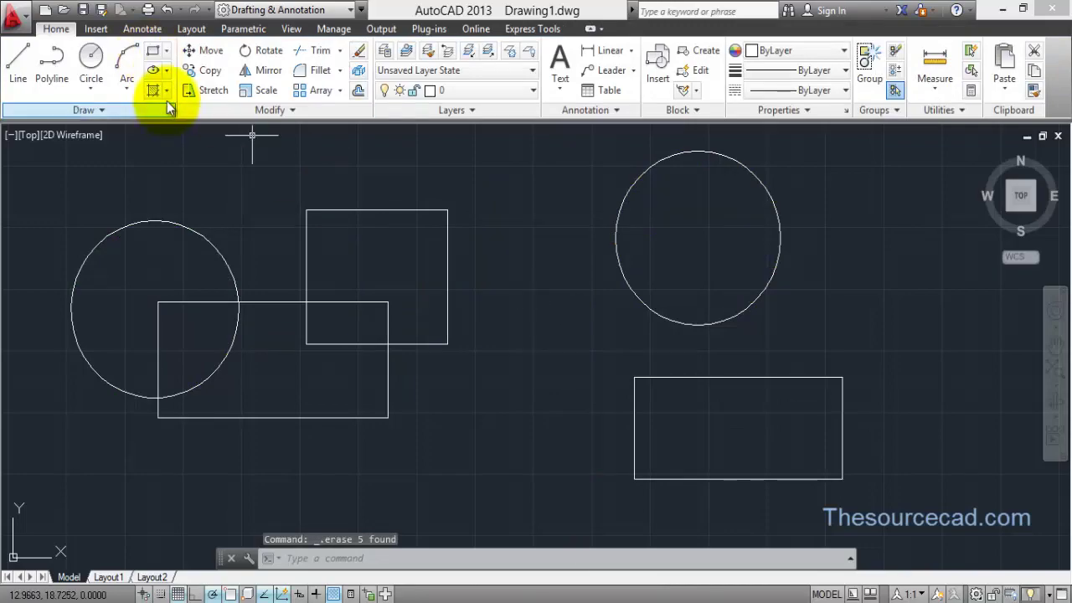
click(167, 90)
Apply a centred GR_LINEAR blue-to-yellow gradient to the left circle and upper square
click(197, 149)
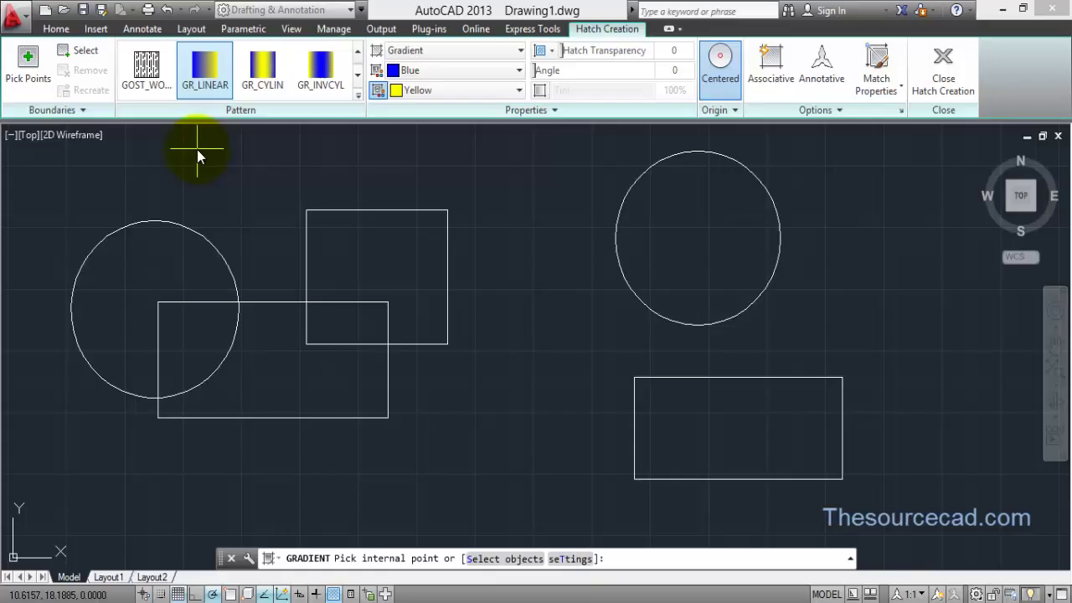
click(718, 73)
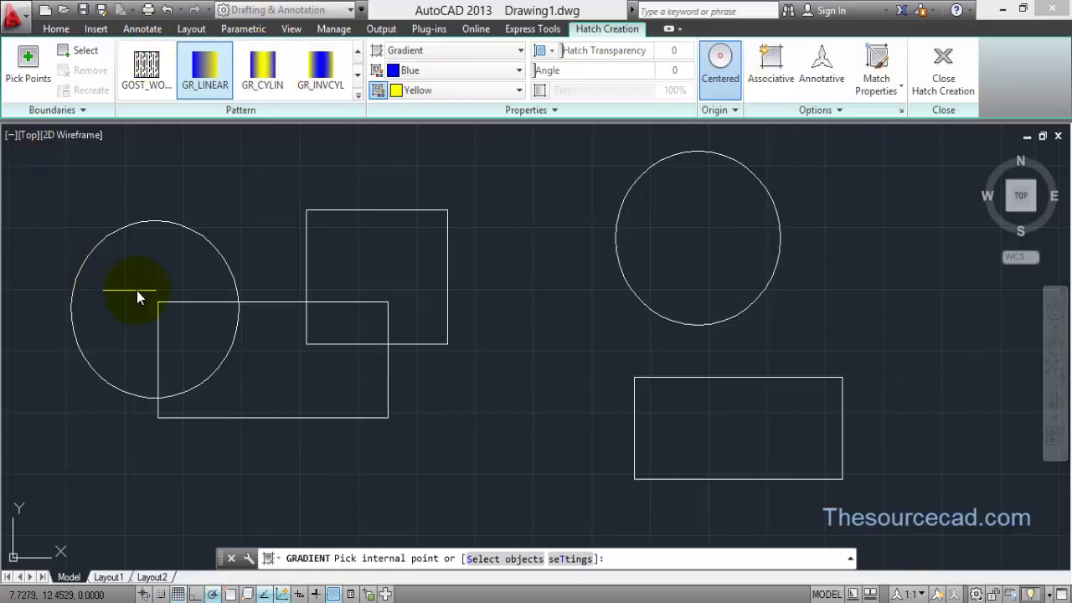
click(144, 264)
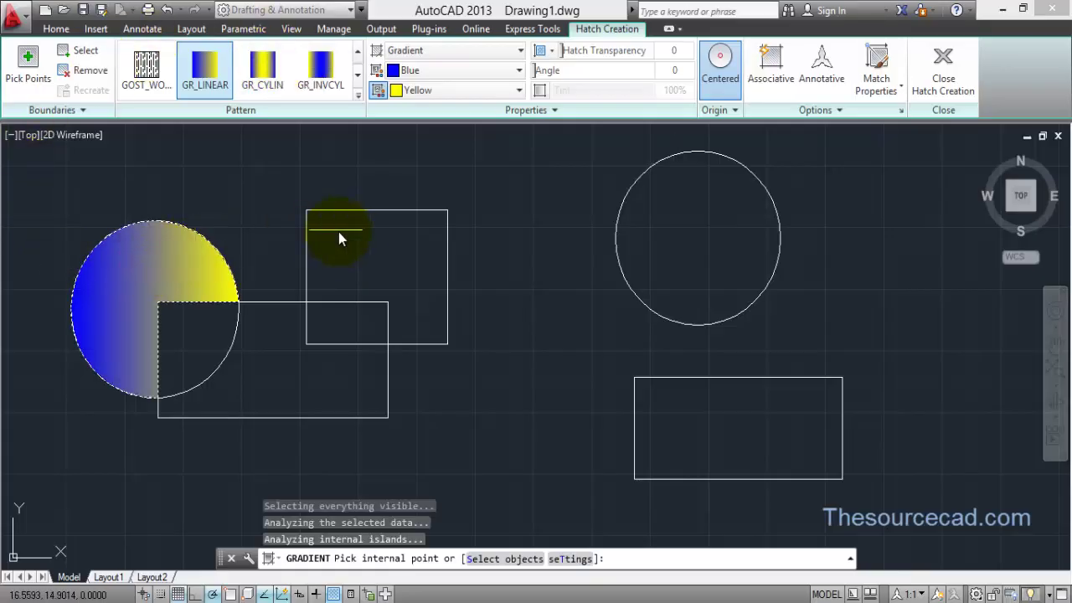
click(369, 230)
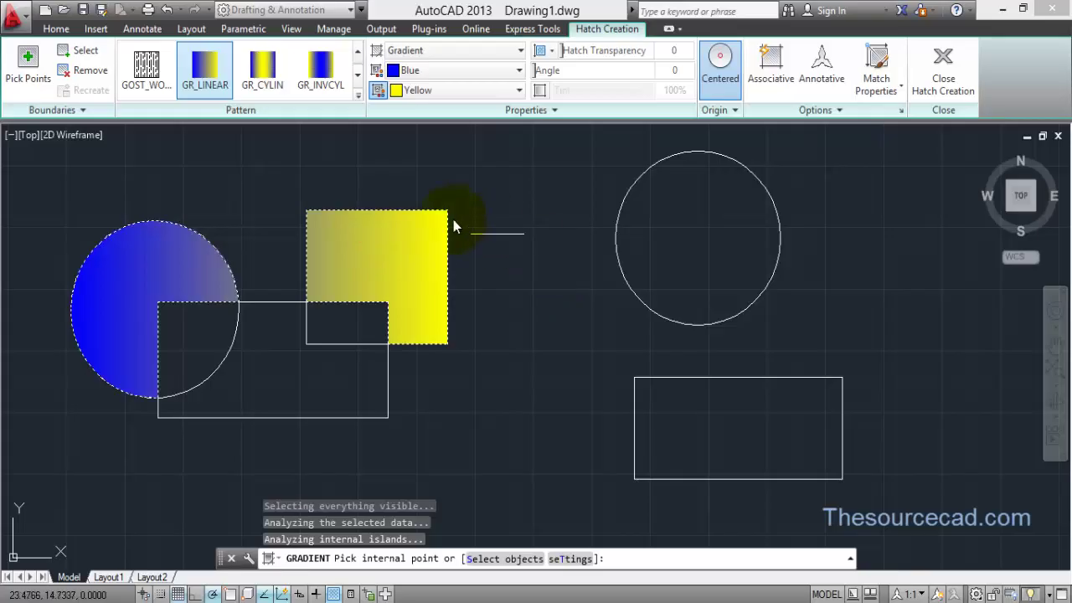
click(358, 98)
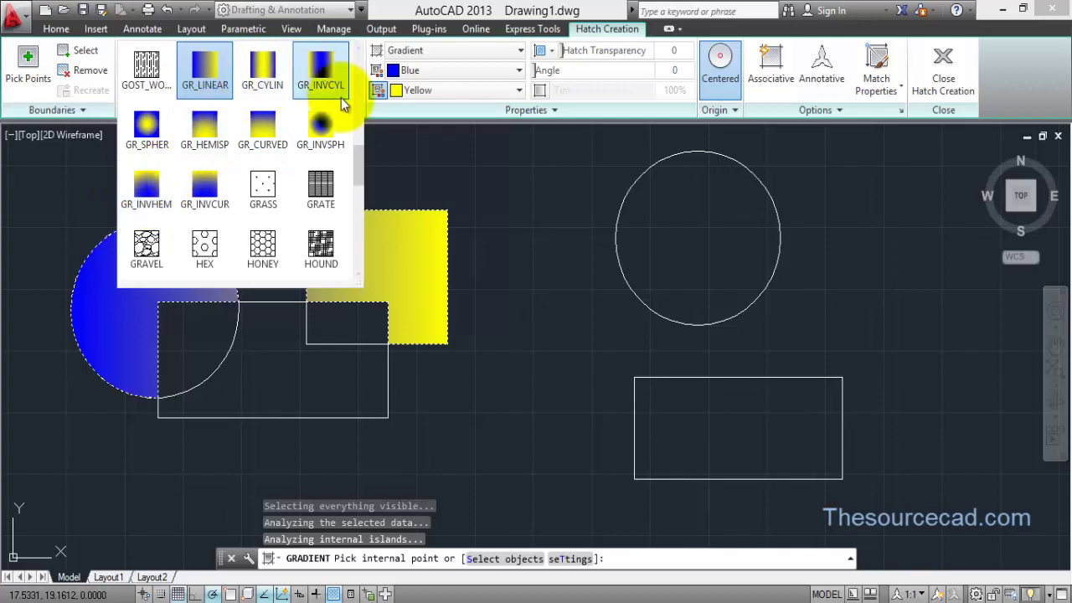
Set gradient Color 1 to Red and Color 2 to Green
click(452, 70)
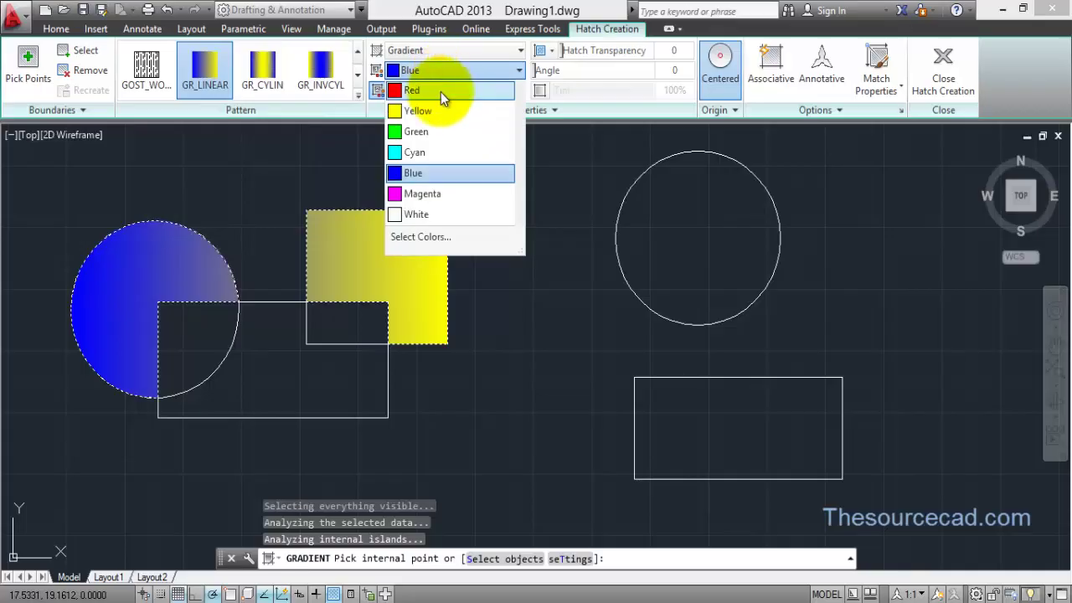
click(441, 90)
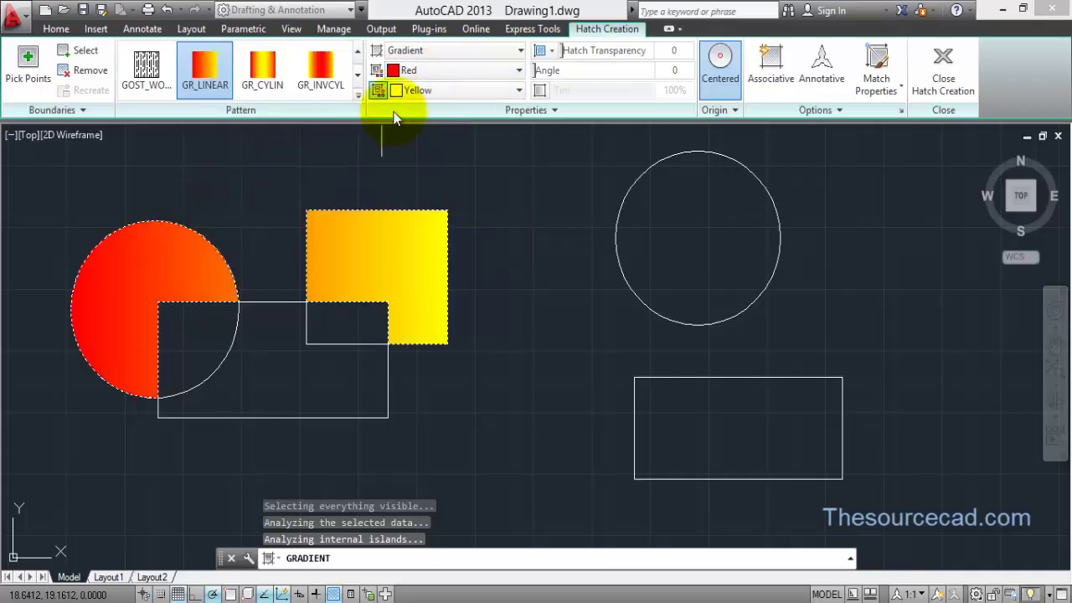
click(433, 89)
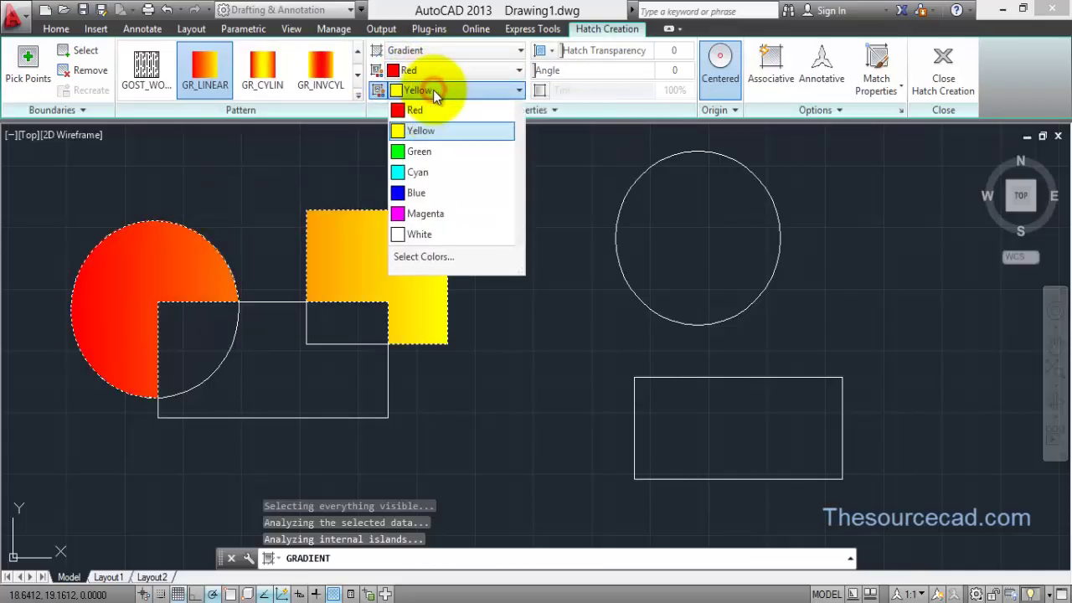
click(419, 151)
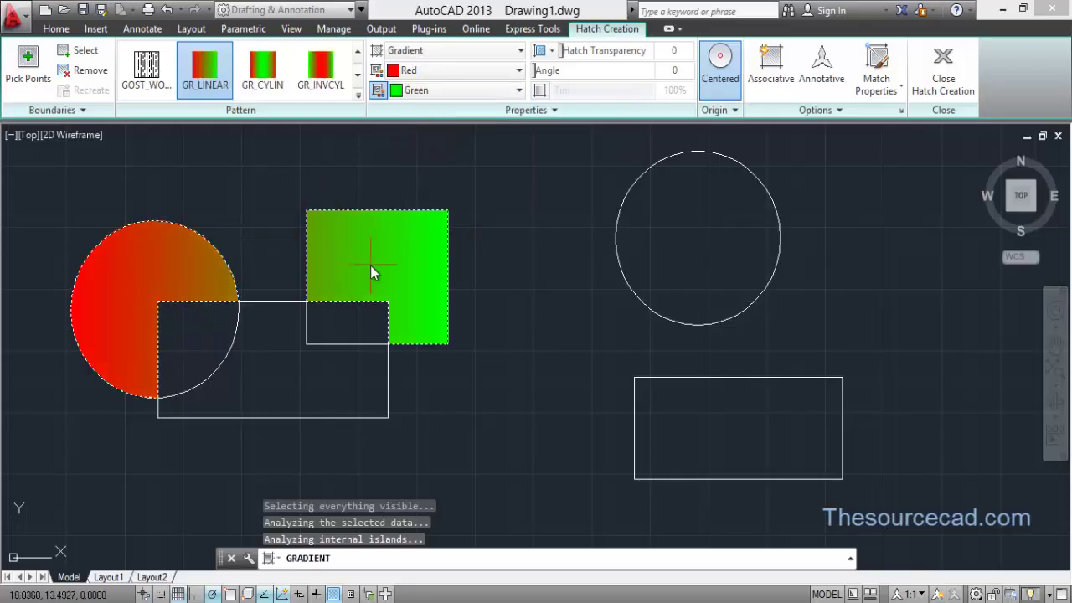
click(529, 208)
Remove the upper square from the gradient boundaries and commit it on the left circle
click(84, 70)
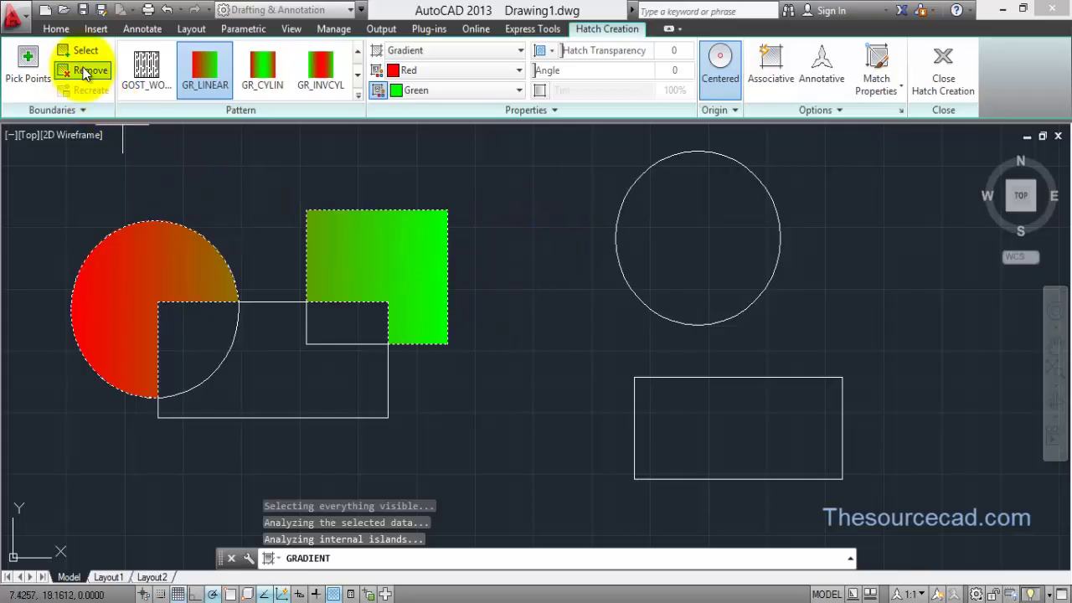
click(324, 211)
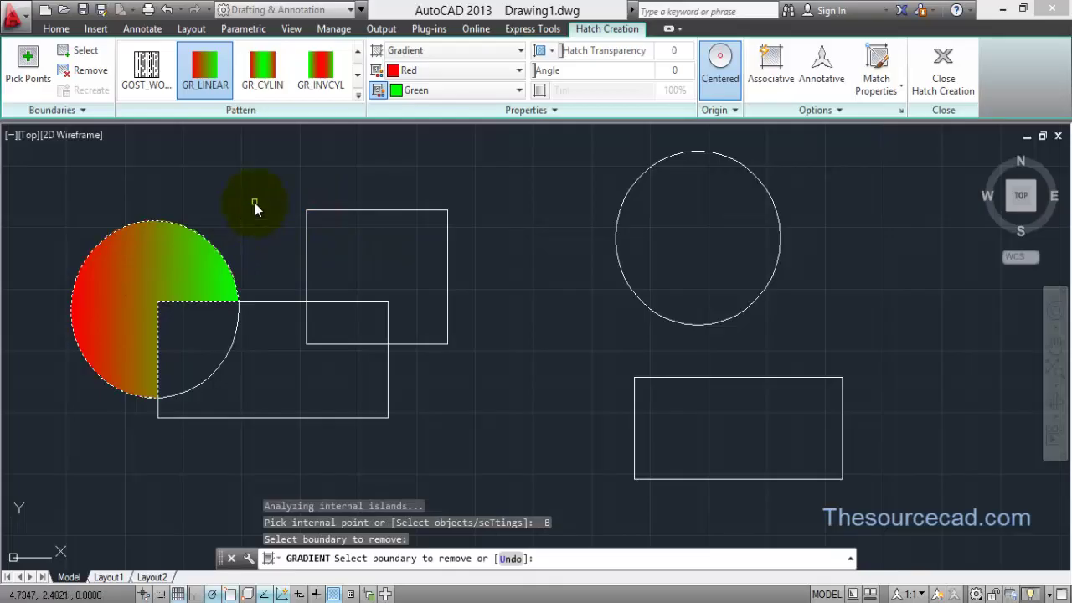
mouse_move(306, 276)
middle_down()
mouse_move(414, 292)
mouse_move(237, 227)
middle_up()
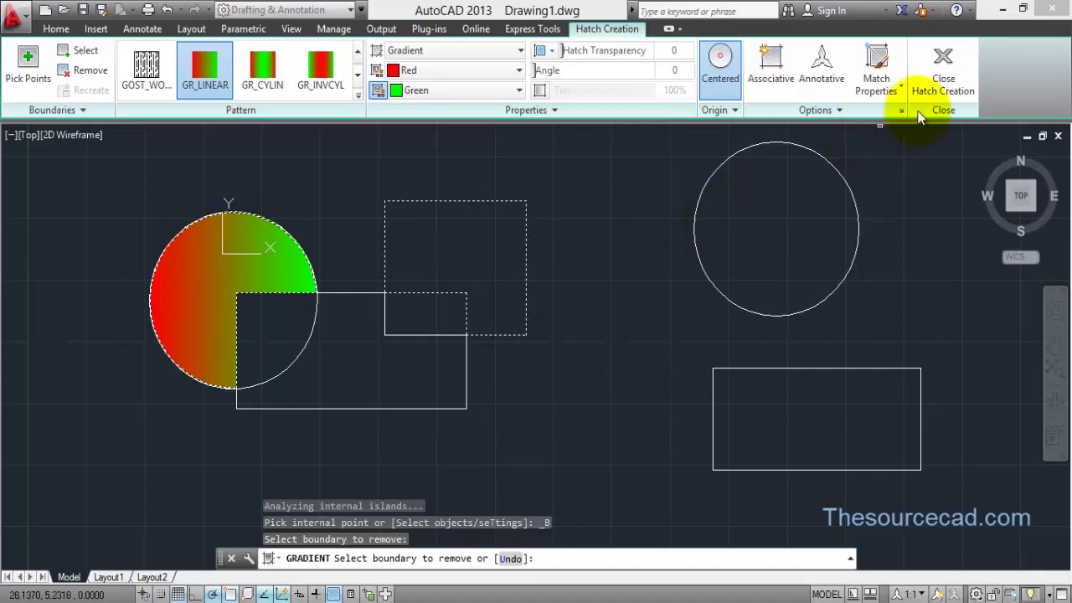
click(938, 77)
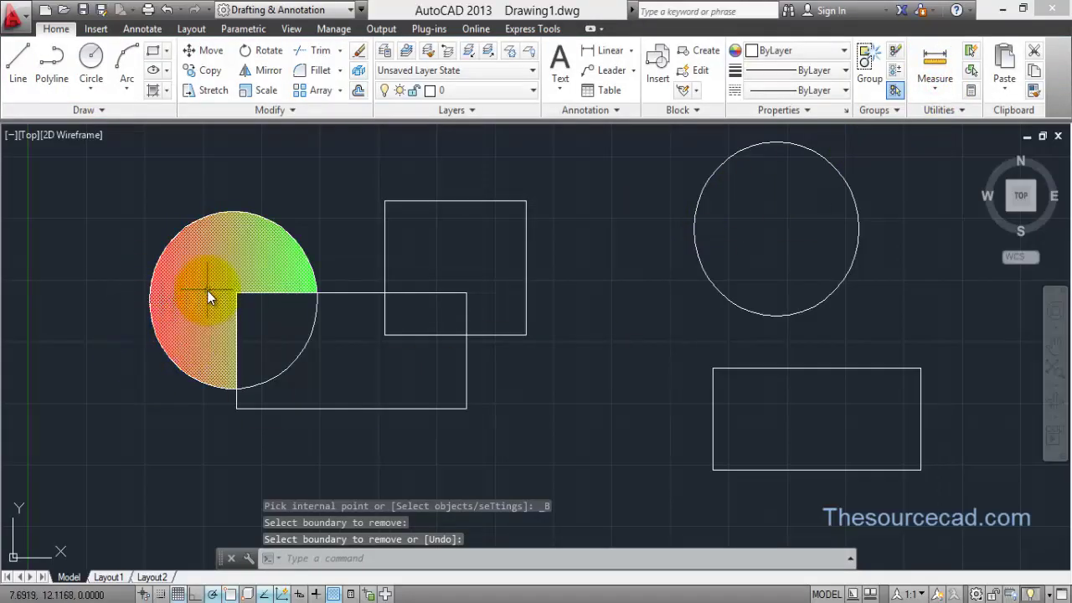
Fill the right circle with a red-to-green GR_SPHER spherical gradient
click(225, 249)
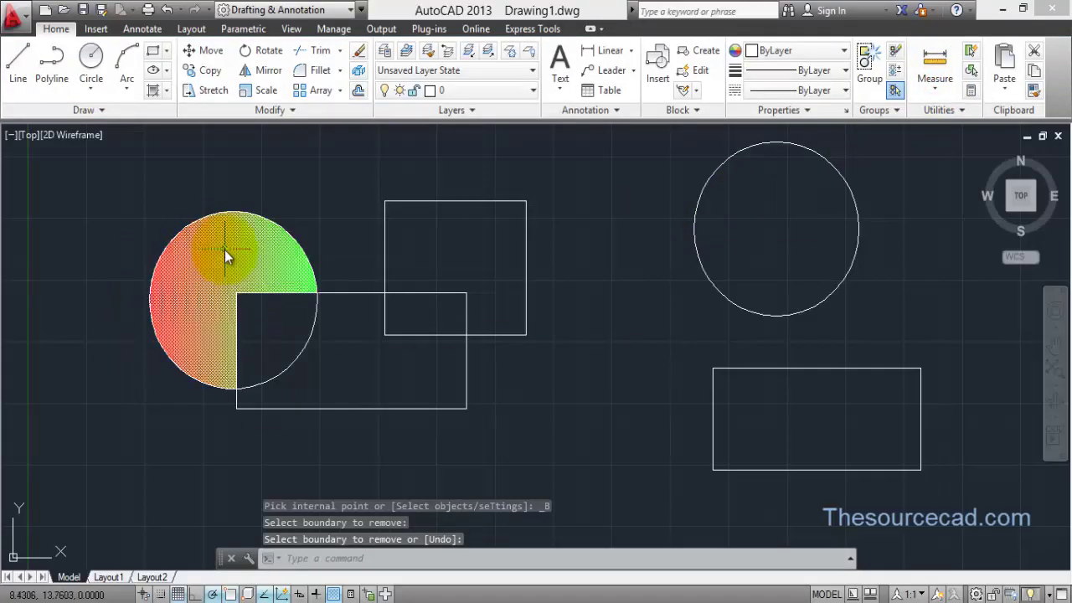
click(155, 91)
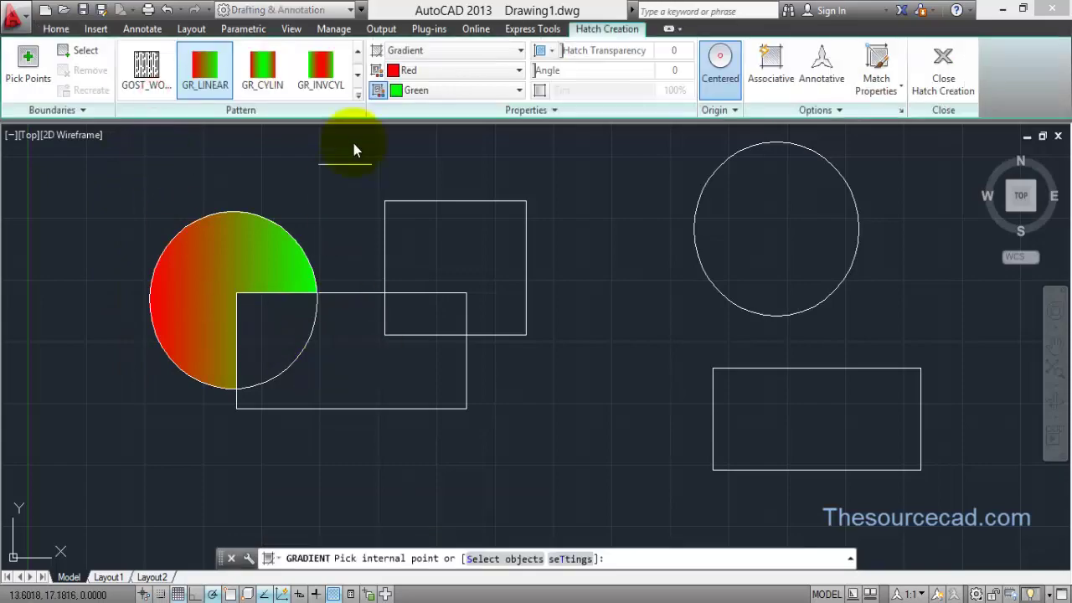
click(357, 96)
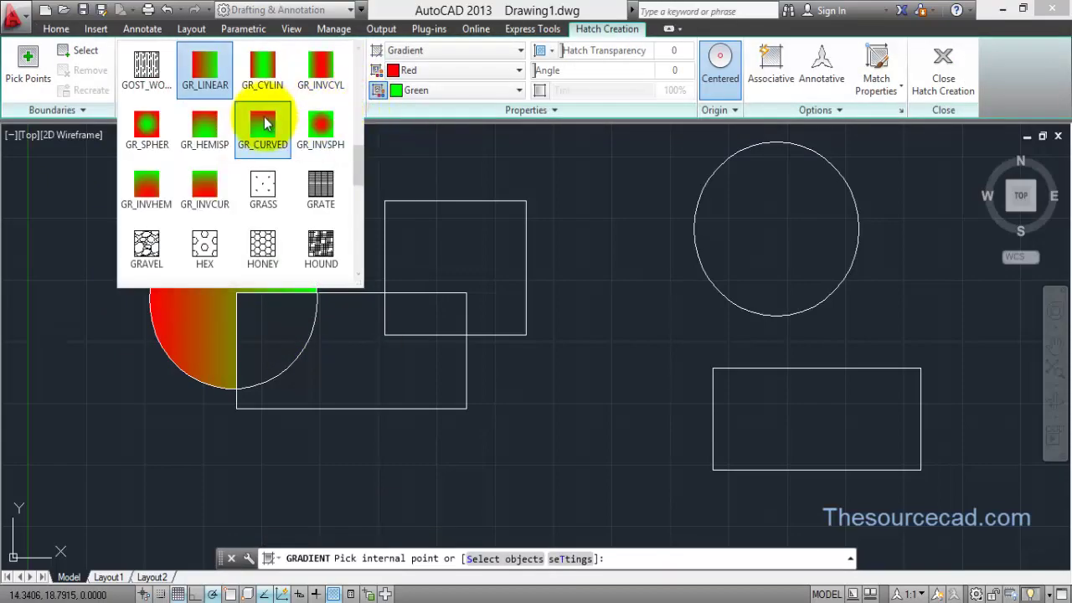
click(152, 129)
click(773, 424)
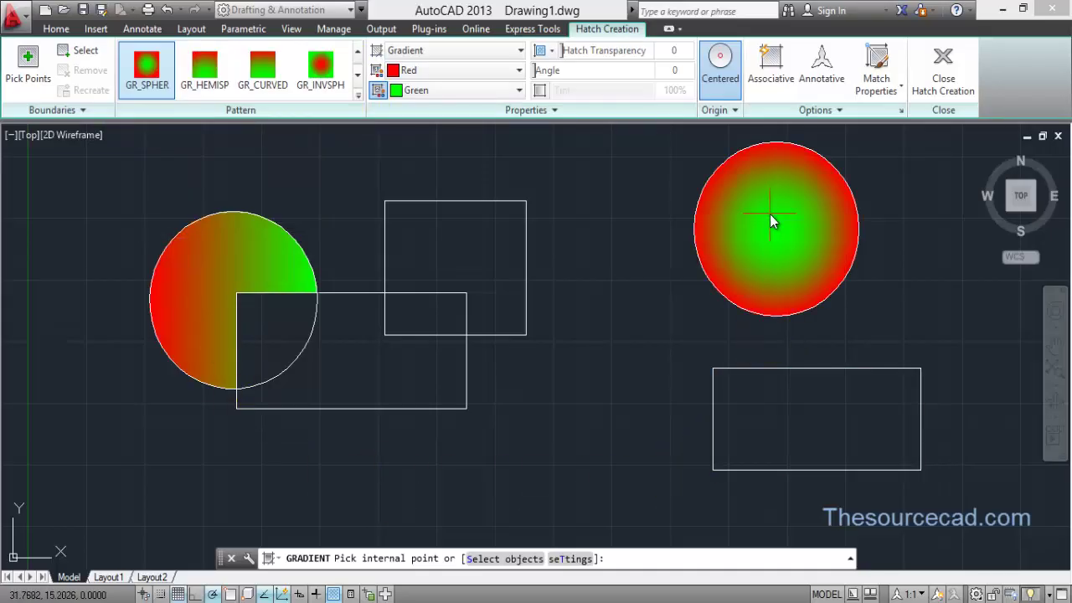
click(775, 224)
mouse_move(641, 318)
middle_down()
mouse_move(551, 347)
mouse_move(721, 429)
middle_up()
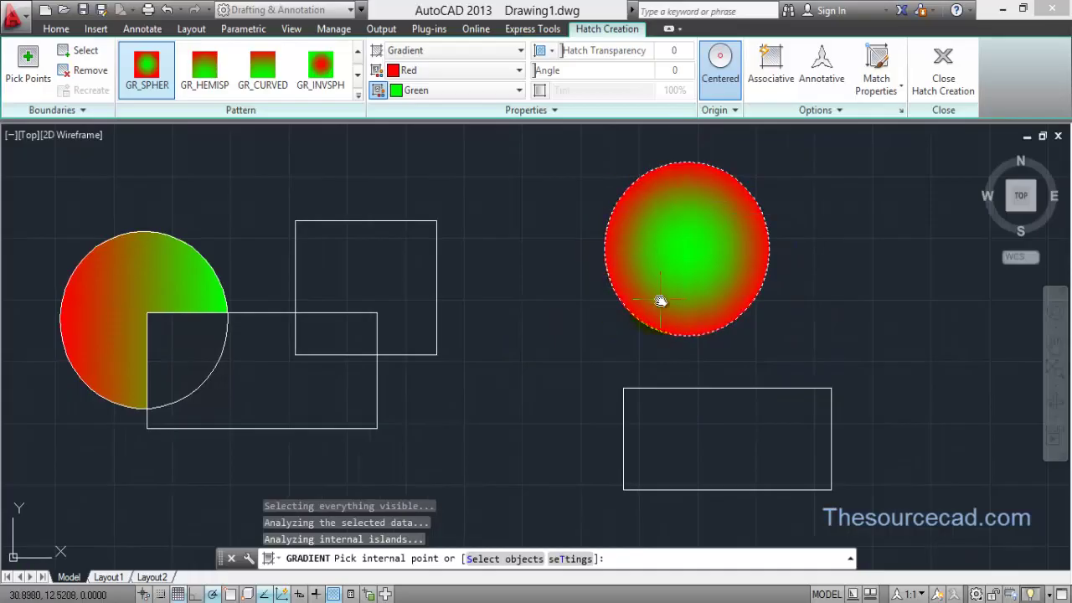
Set the gradient's Color 1 to Yellow and Color 2 to Blue
click(470, 70)
click(455, 110)
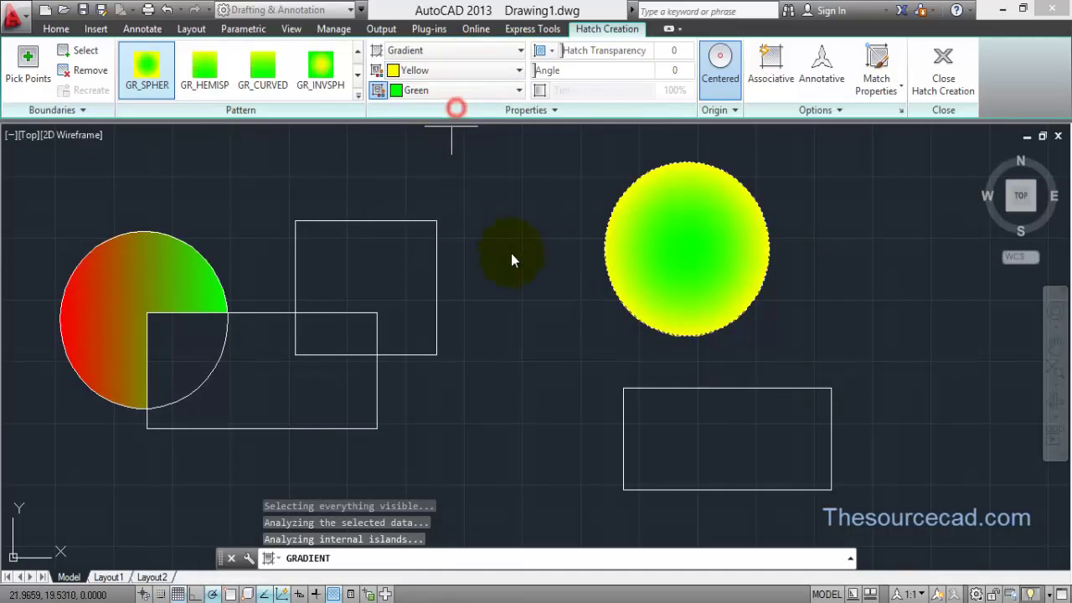
click(455, 90)
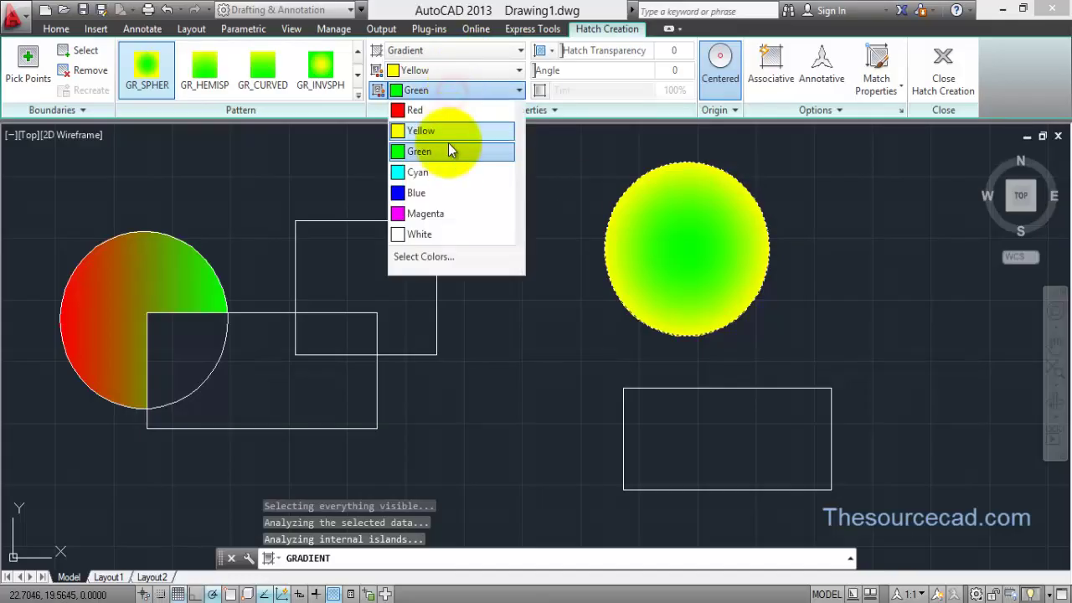
click(445, 192)
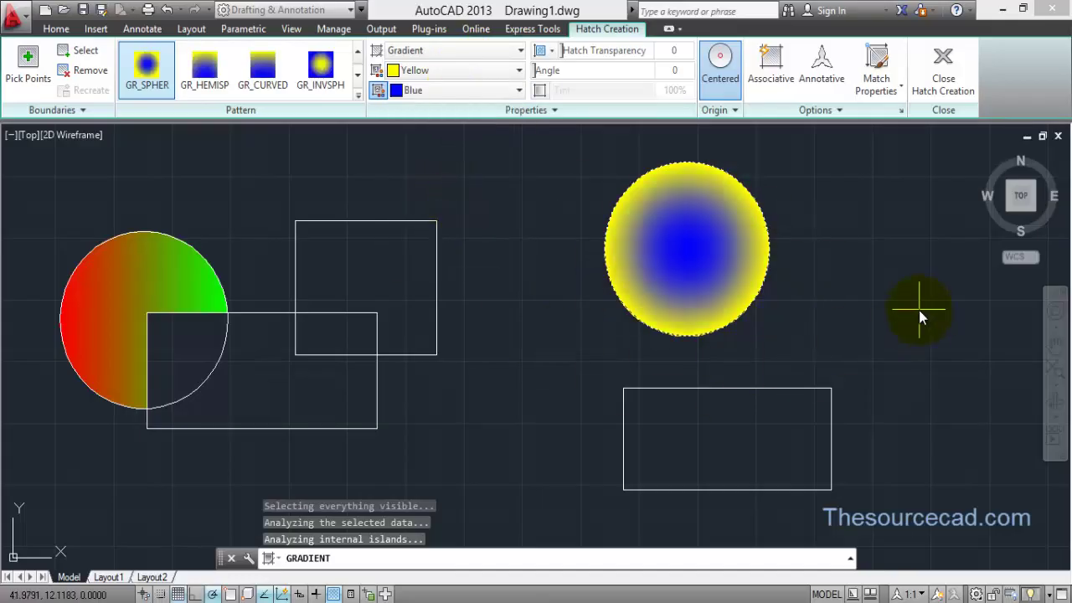
Toggle the gradient's Centered option off and on to compare, leaving it centred
click(718, 65)
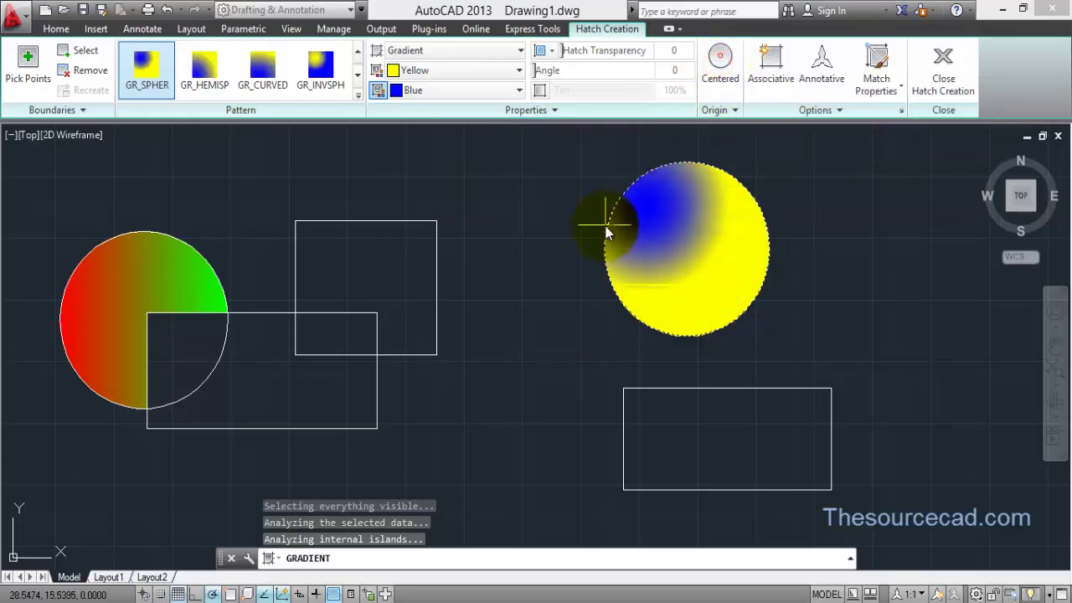
click(719, 59)
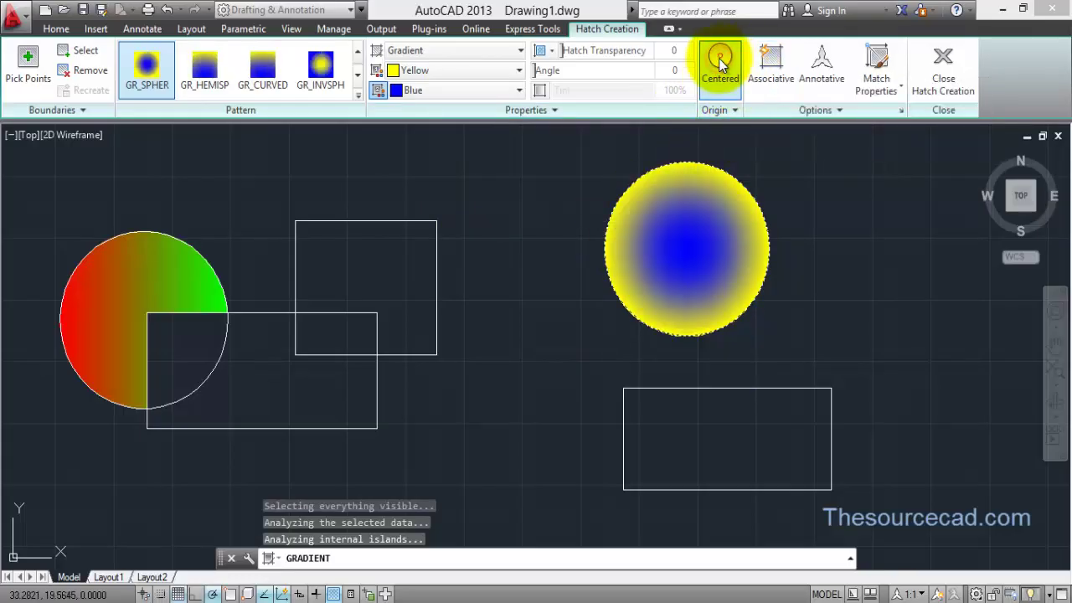
click(718, 58)
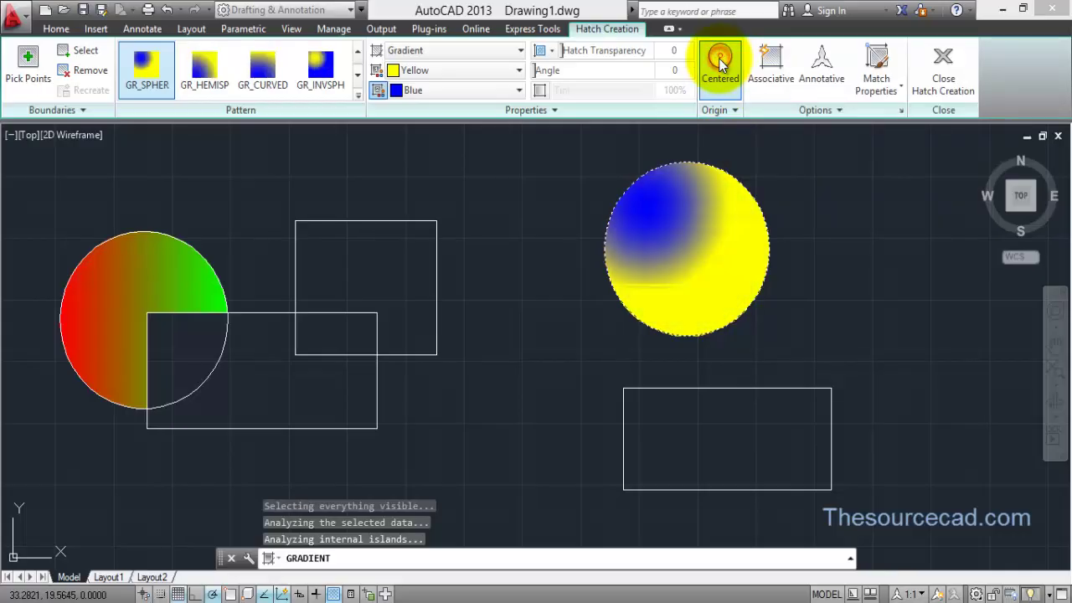
click(719, 58)
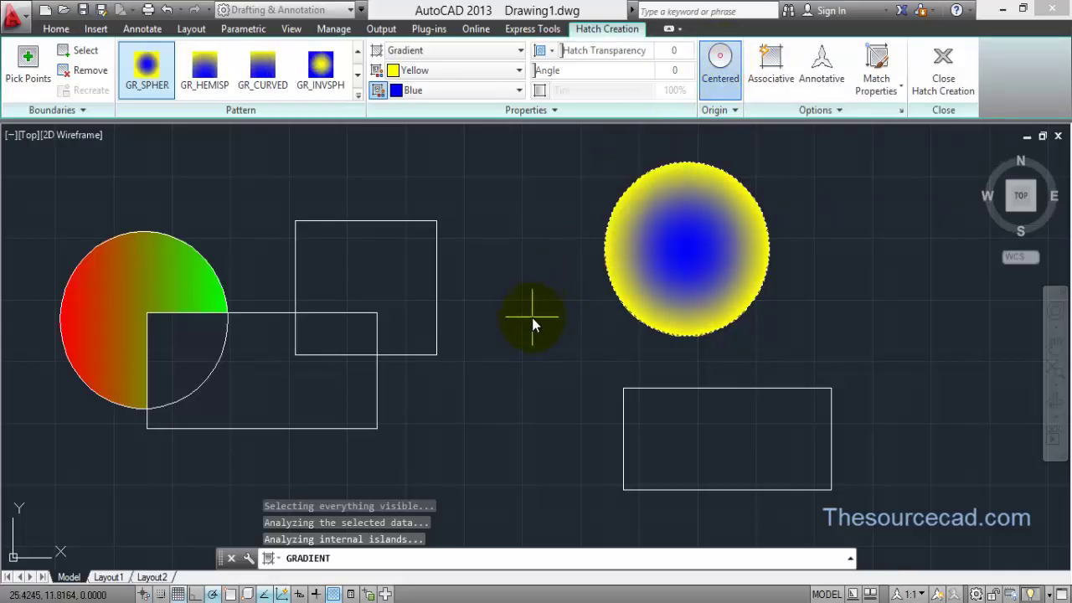
Change the hatch type to Pattern and fill the right circle with ANSI31 line hatching
click(517, 49)
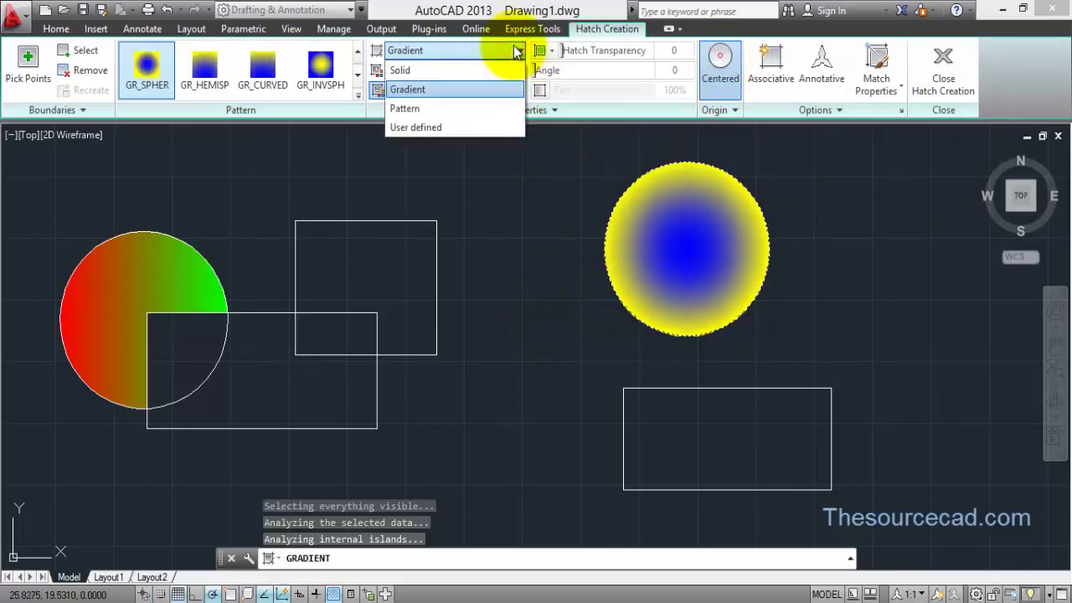
click(410, 108)
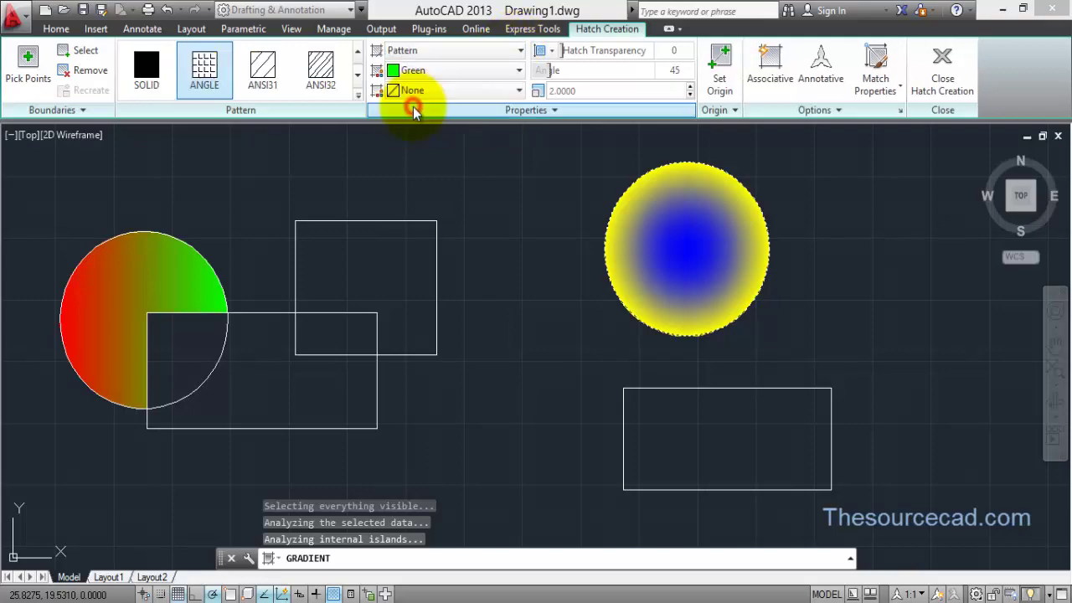
click(266, 74)
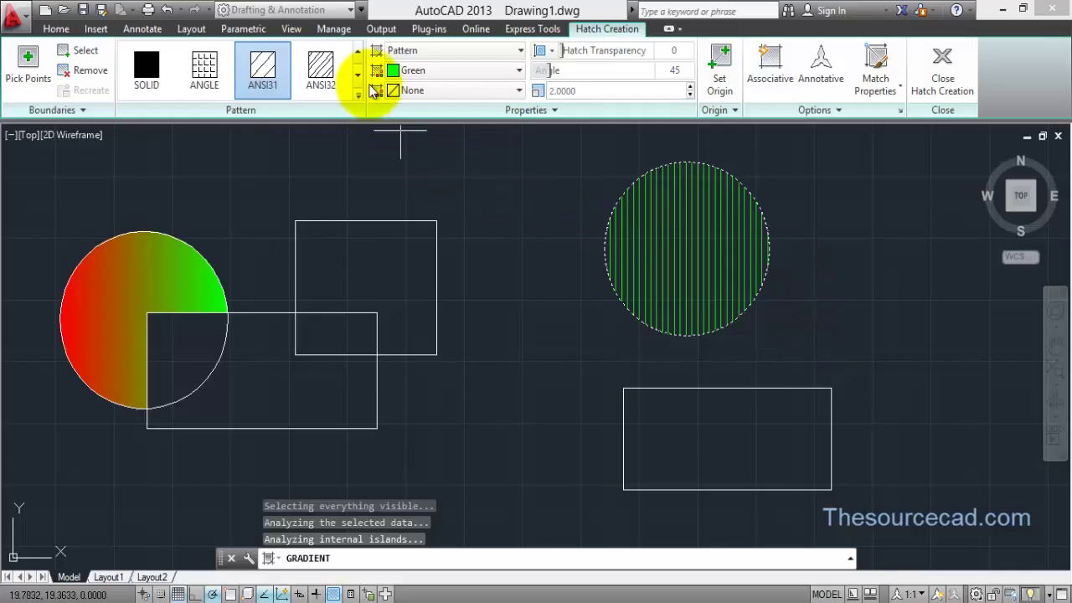
click(494, 54)
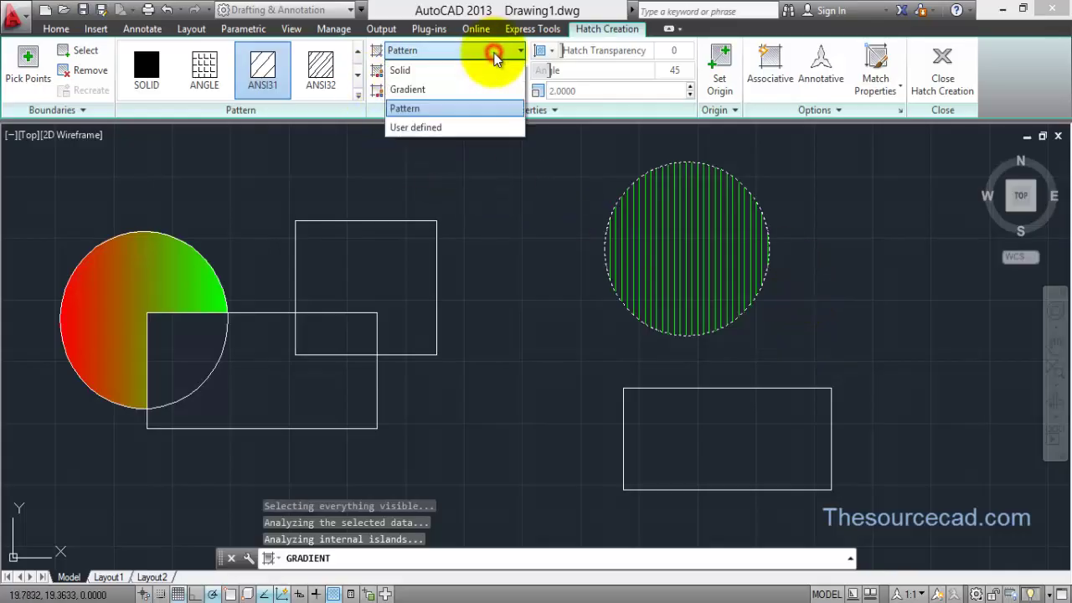
Switch the hatch type back to Gradient and expand the Options panel to reveal extra settings
click(459, 90)
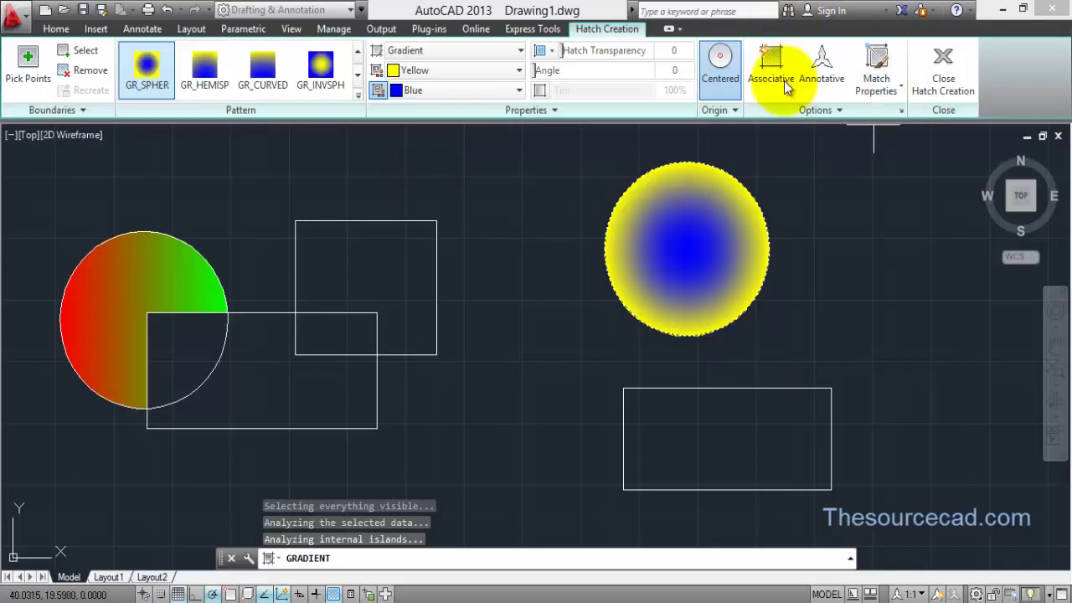
click(818, 112)
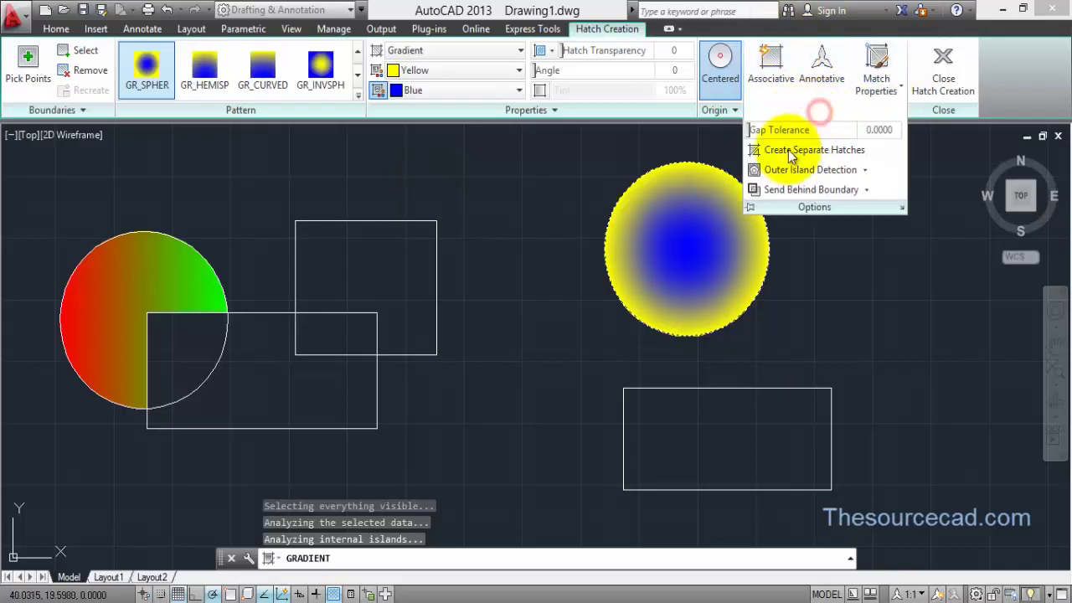